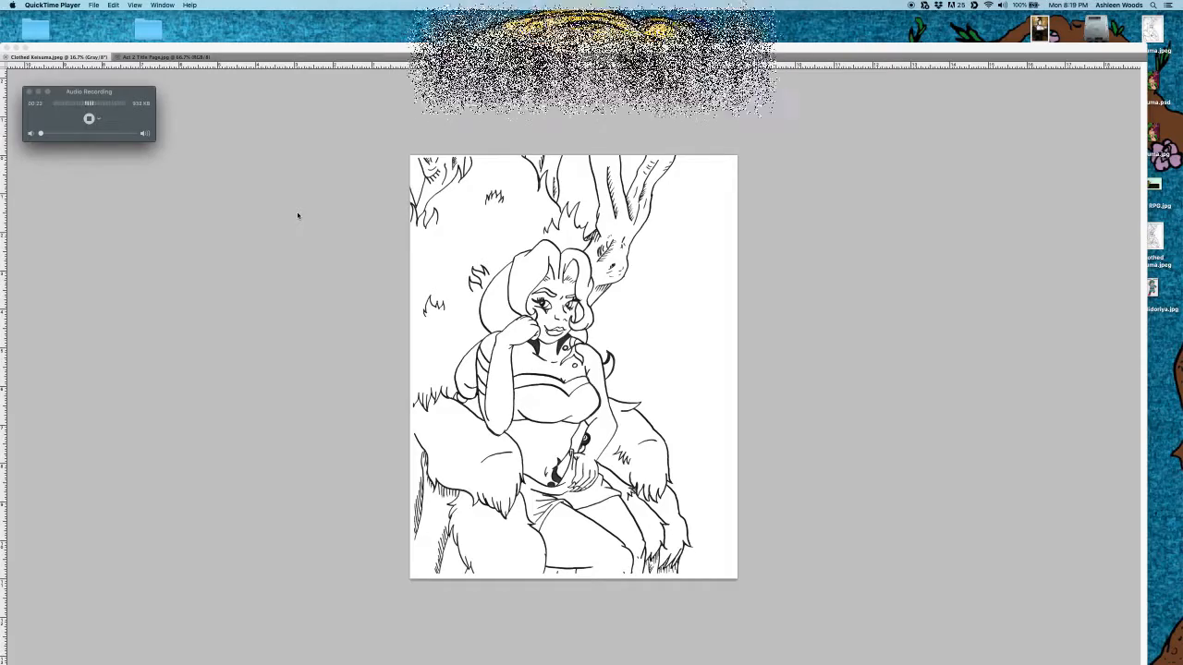
- Switch to Photoshop and resize the line-art image to a document width of 5 inches, keeping its proportions
left_click(342, 49)
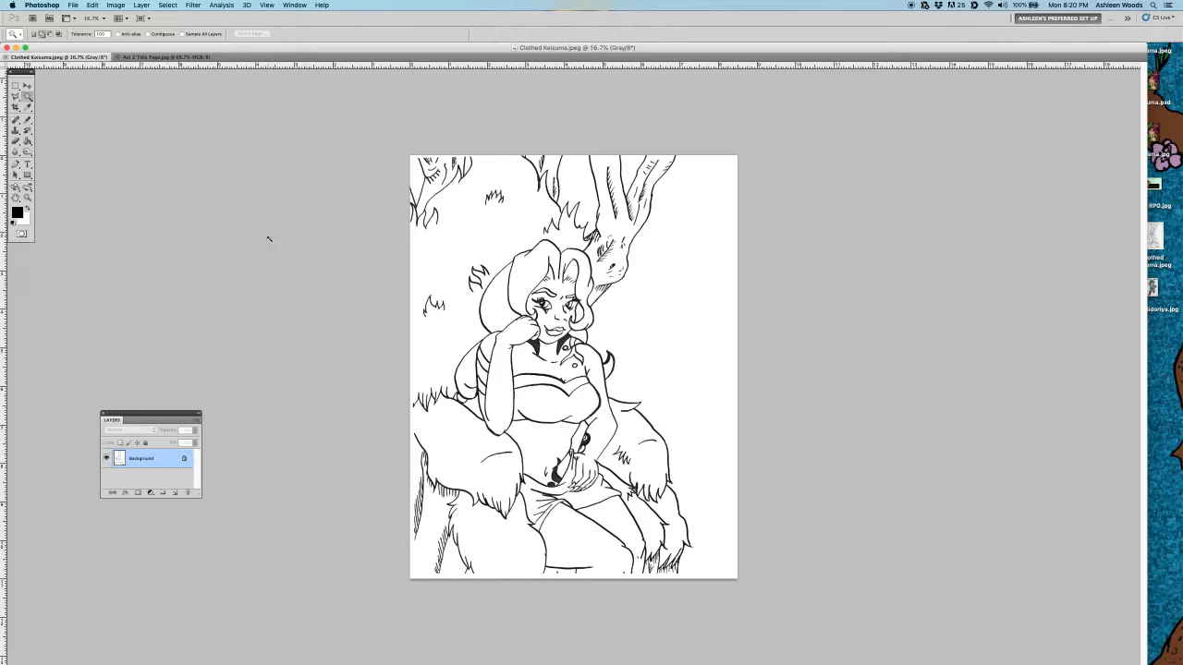
left_click(116, 5)
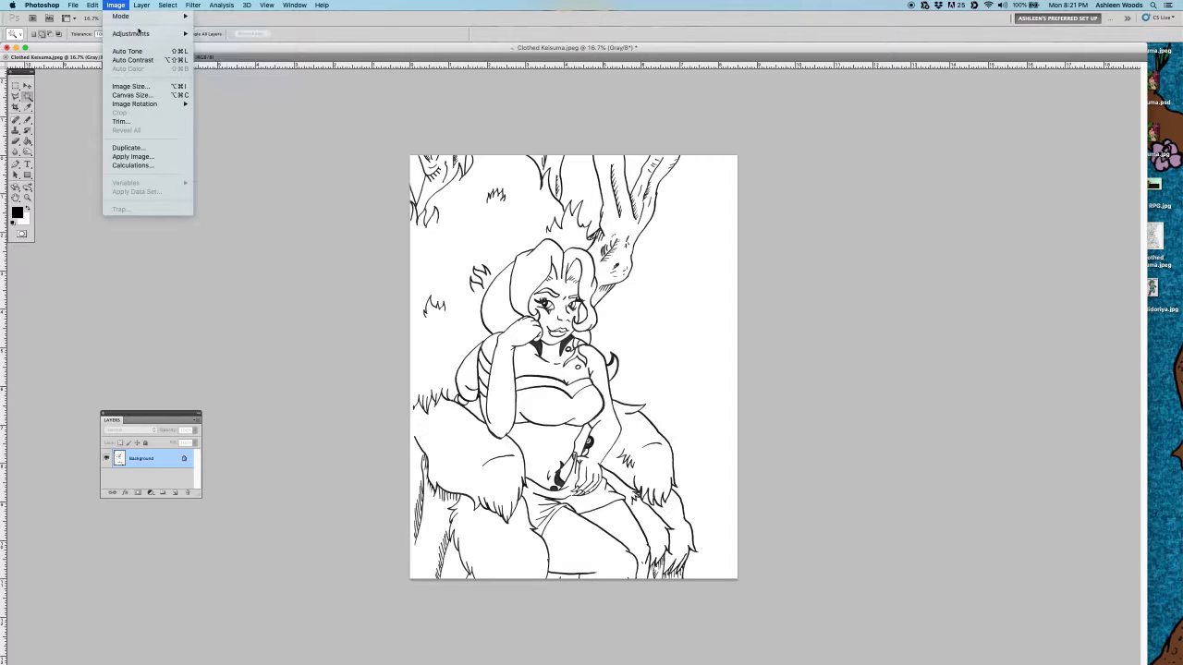
mouse_move(141, 37)
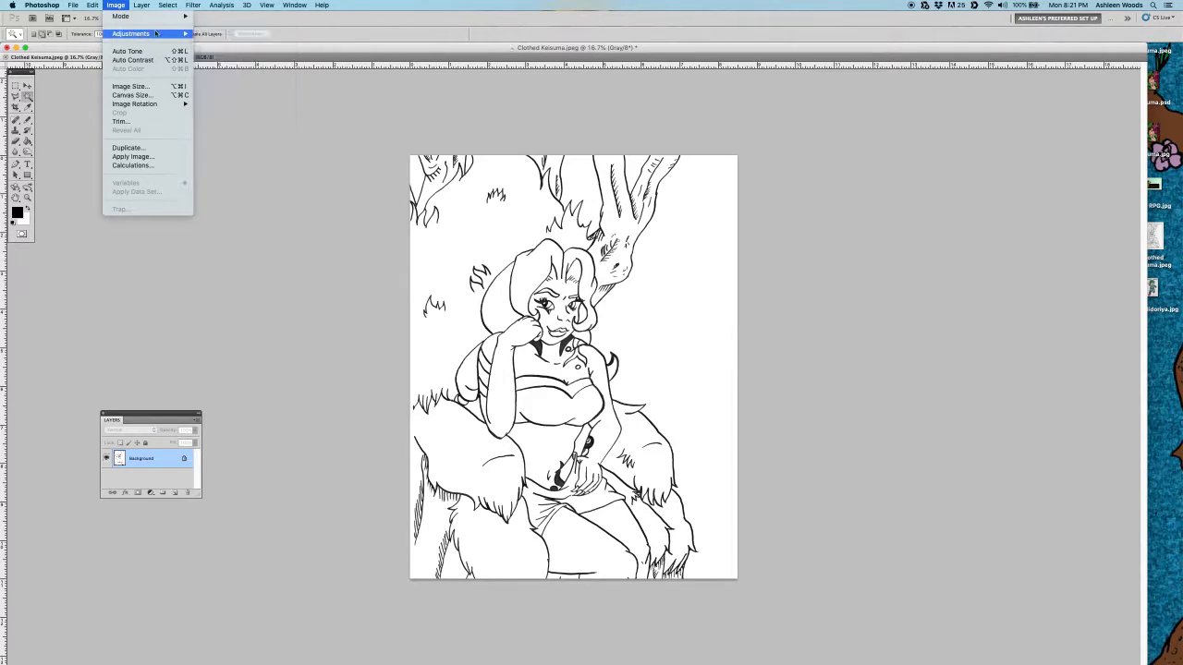
left_click(127, 86)
double_click(566, 317)
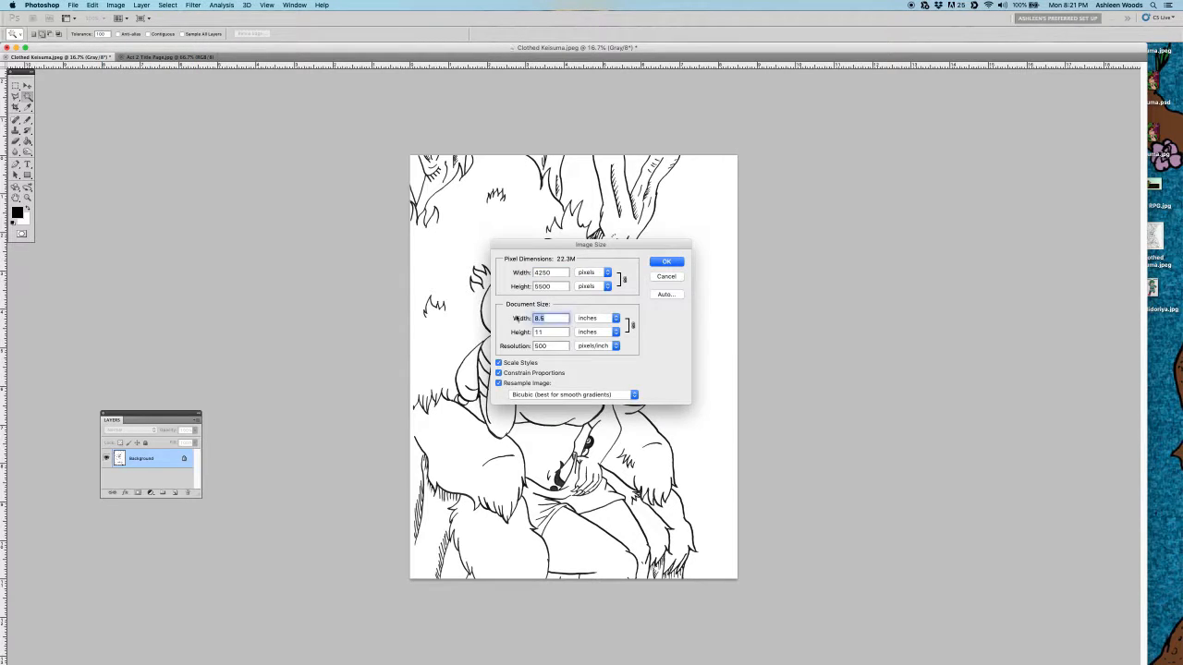
type("5")
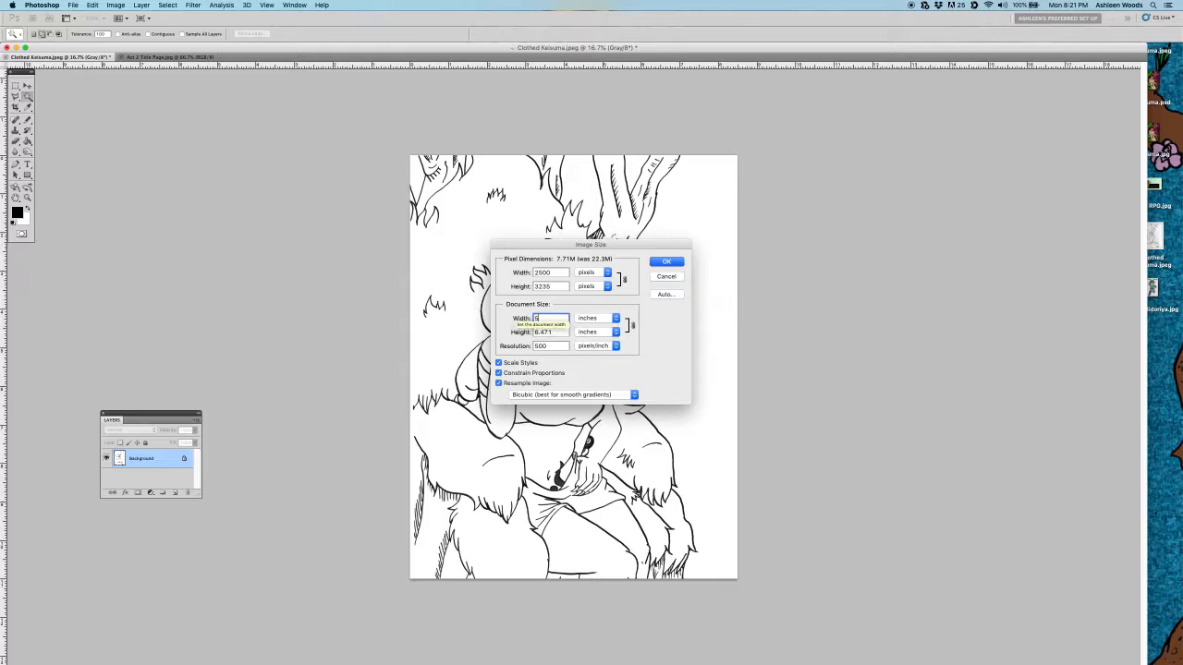
left_click(666, 262)
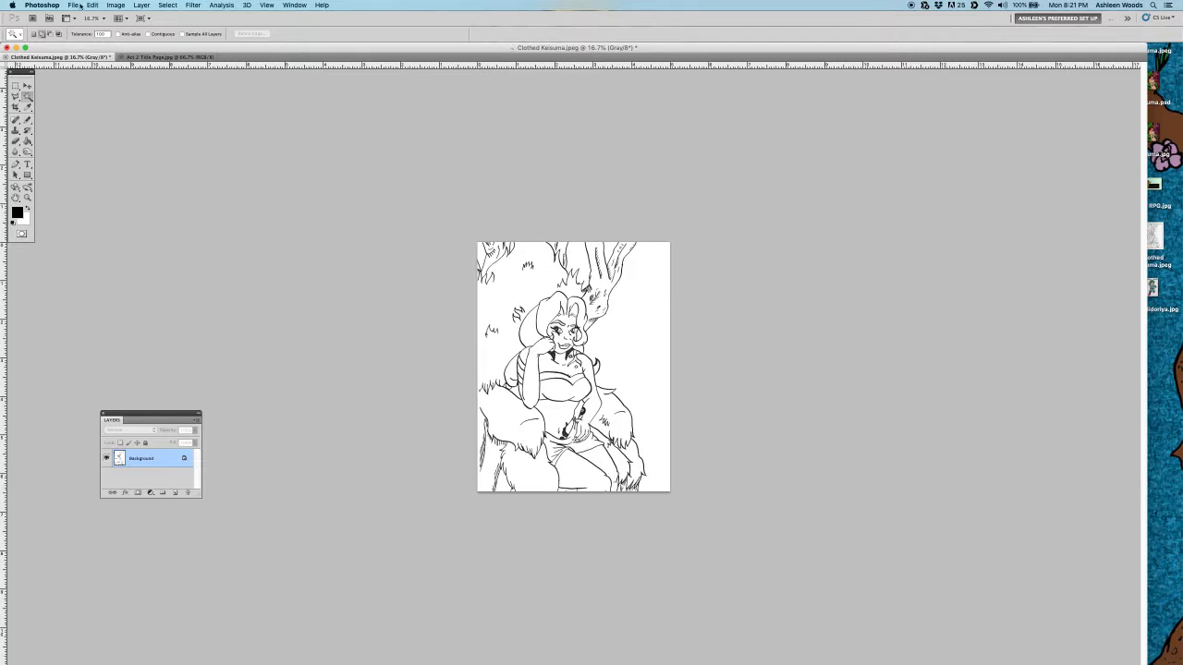
- Scale the artwork up proportionally with a transform so it fills the taller canvas, and clear the selection
left_click(92, 6)
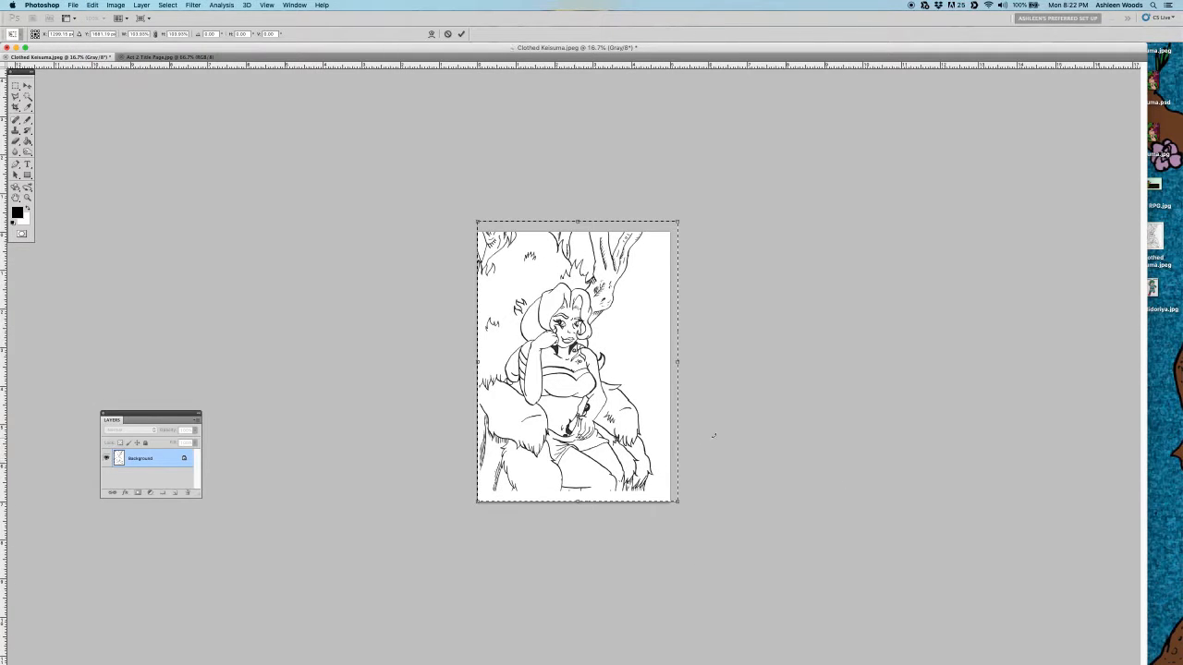
left_click_drag(679, 502, 685, 515)
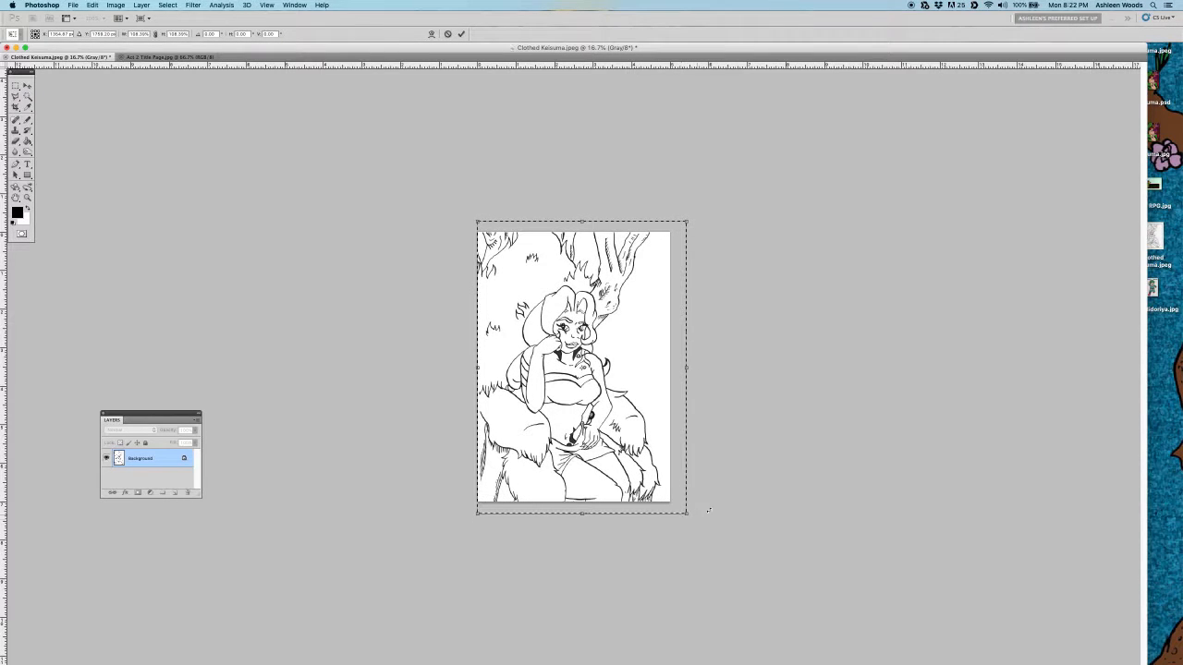
key("Return")
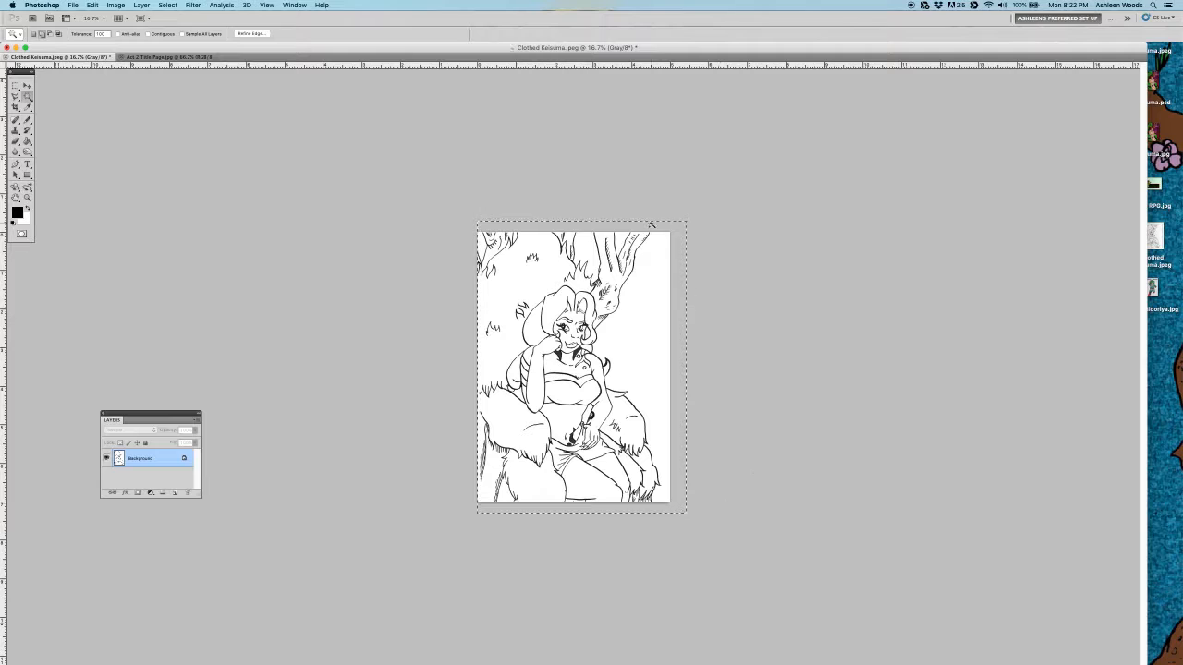
key("w")
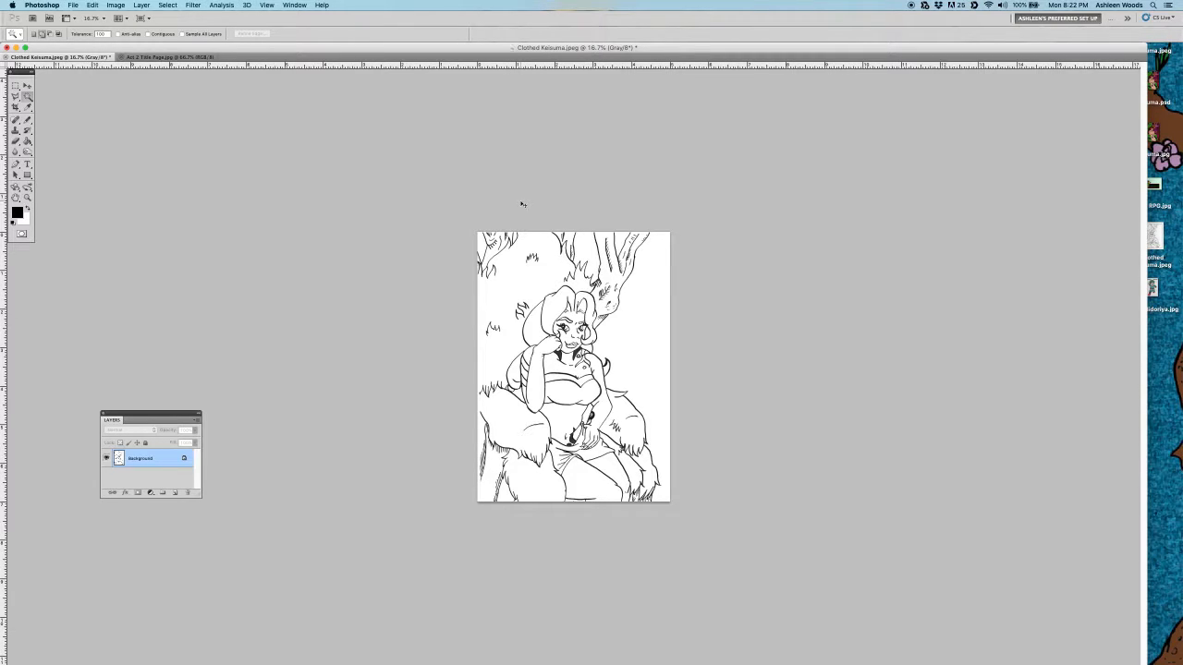
- Select the entire canvas again, enlarge the artwork slightly past the canvas edges with a transform, and deselect
key("super+a")
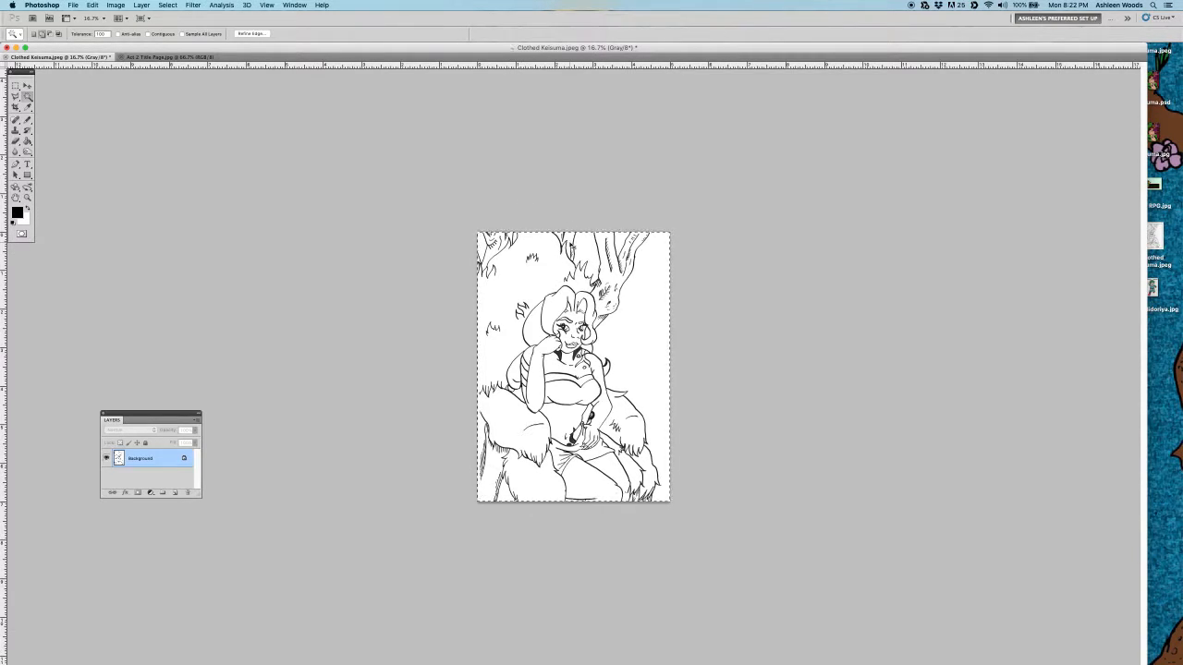
key("super+t")
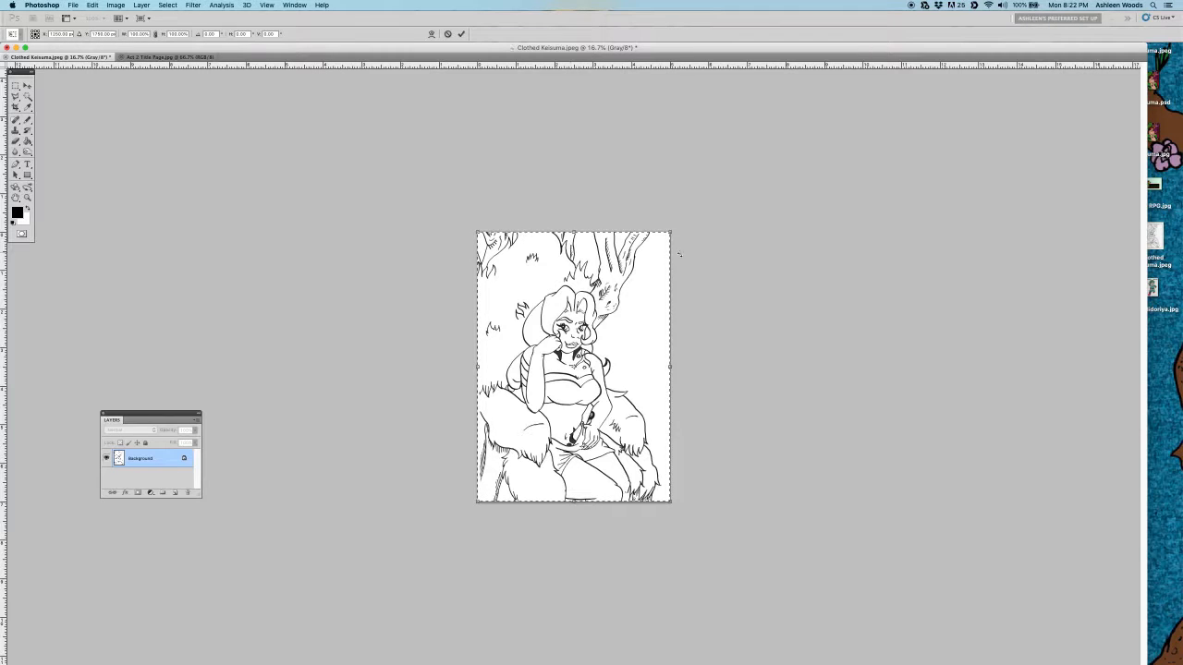
left_click_drag(661, 227, 672, 229)
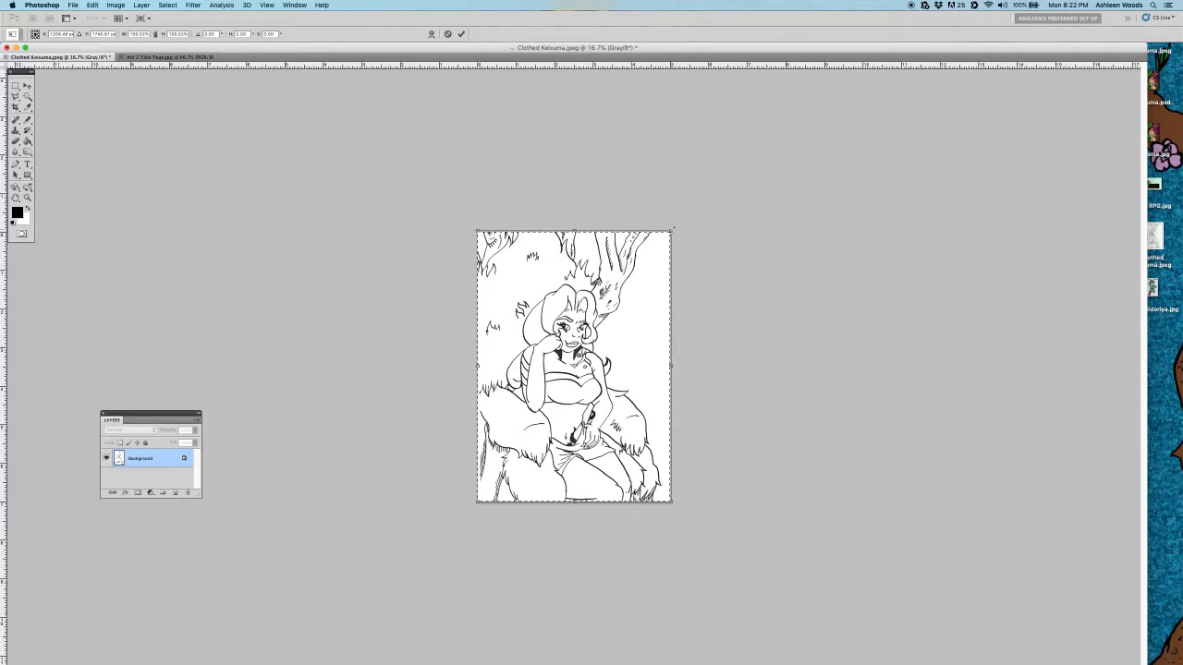
left_click_drag(671, 503, 678, 500)
key("Return")
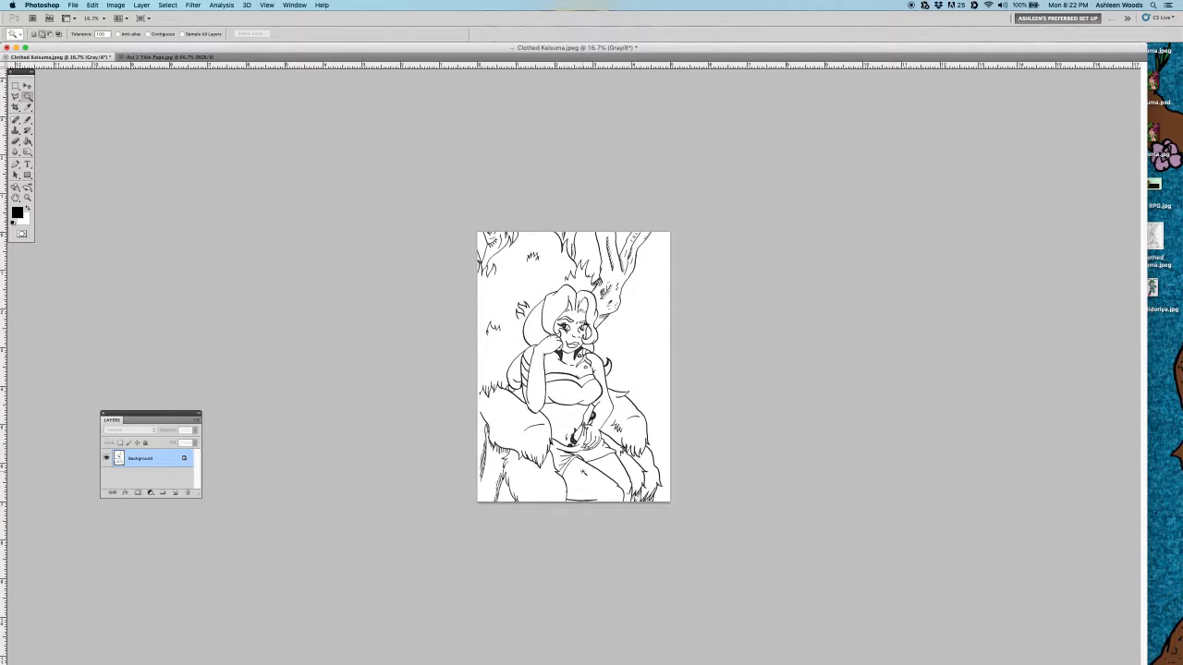
- Select all white areas with the non-contiguous Magic Wand and fill them with the white background color at 100% opacity
key("z")
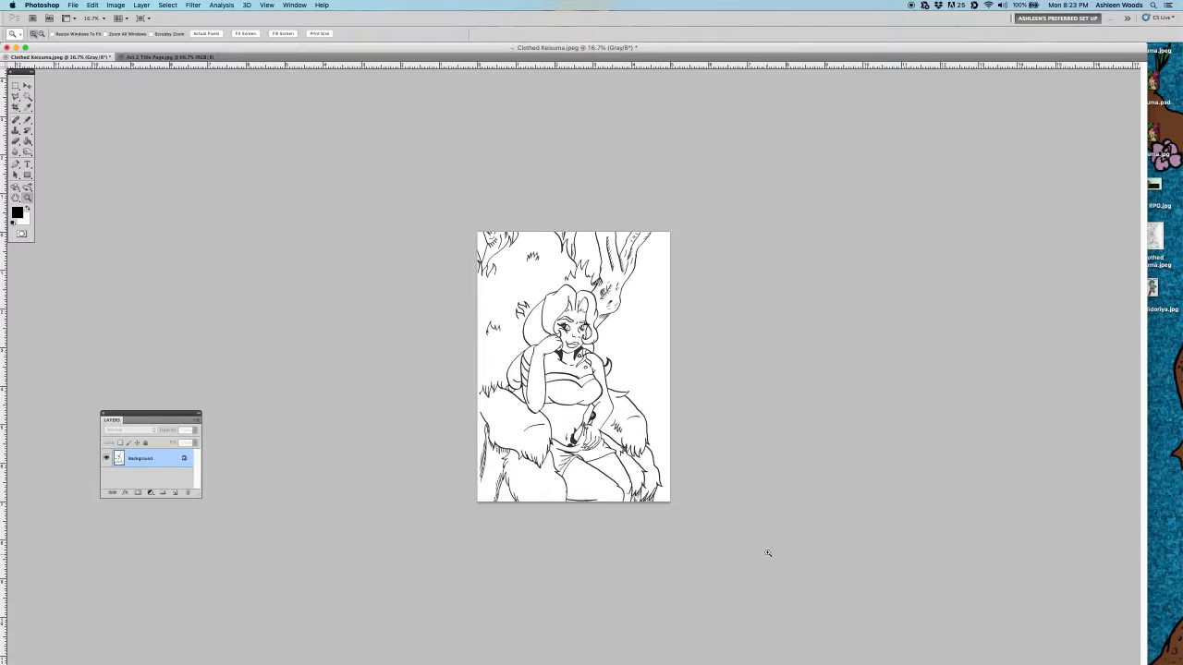
key("super+0")
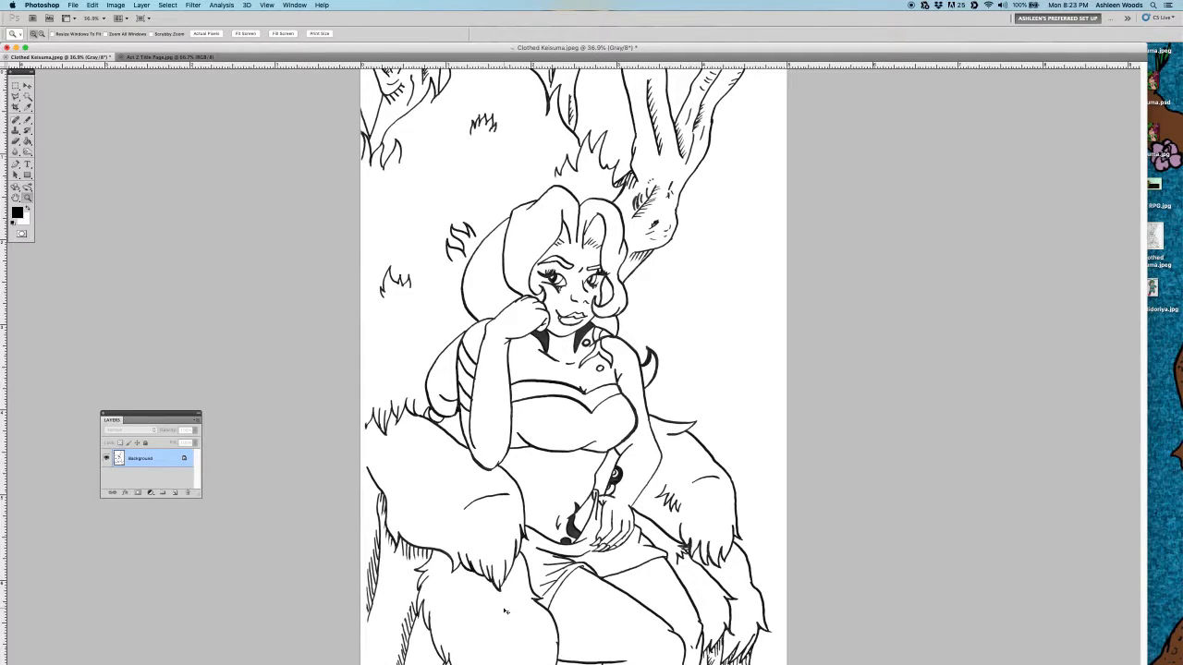
key("w")
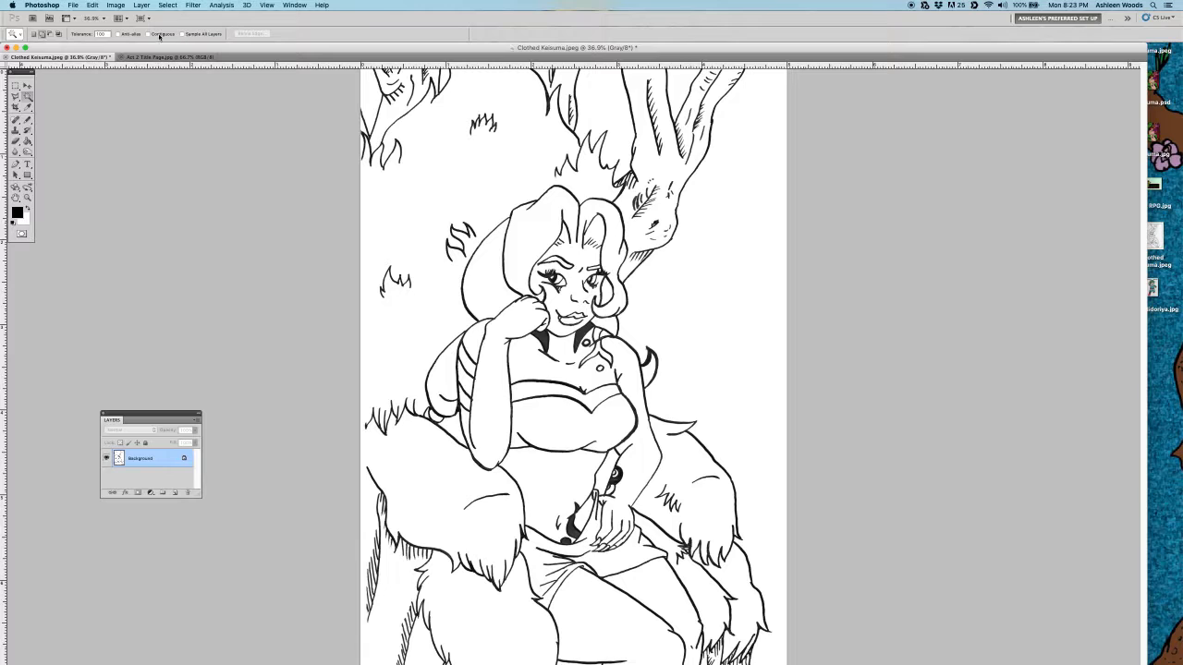
left_click(150, 34)
left_click(413, 200)
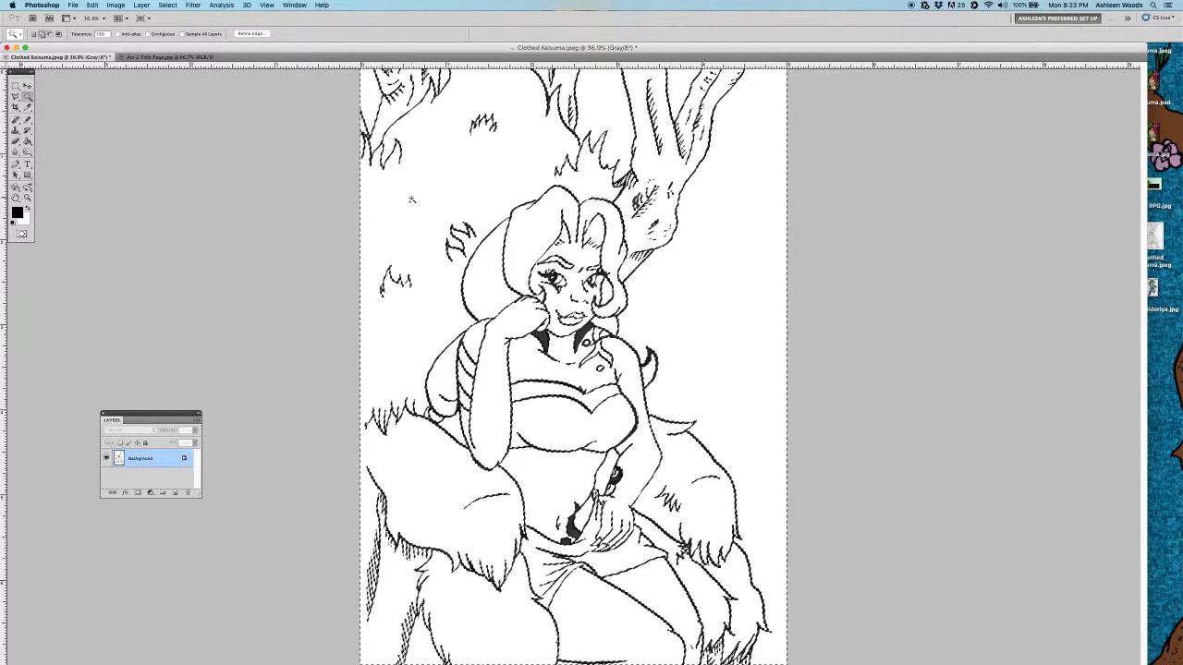
key("shift+BackSpace")
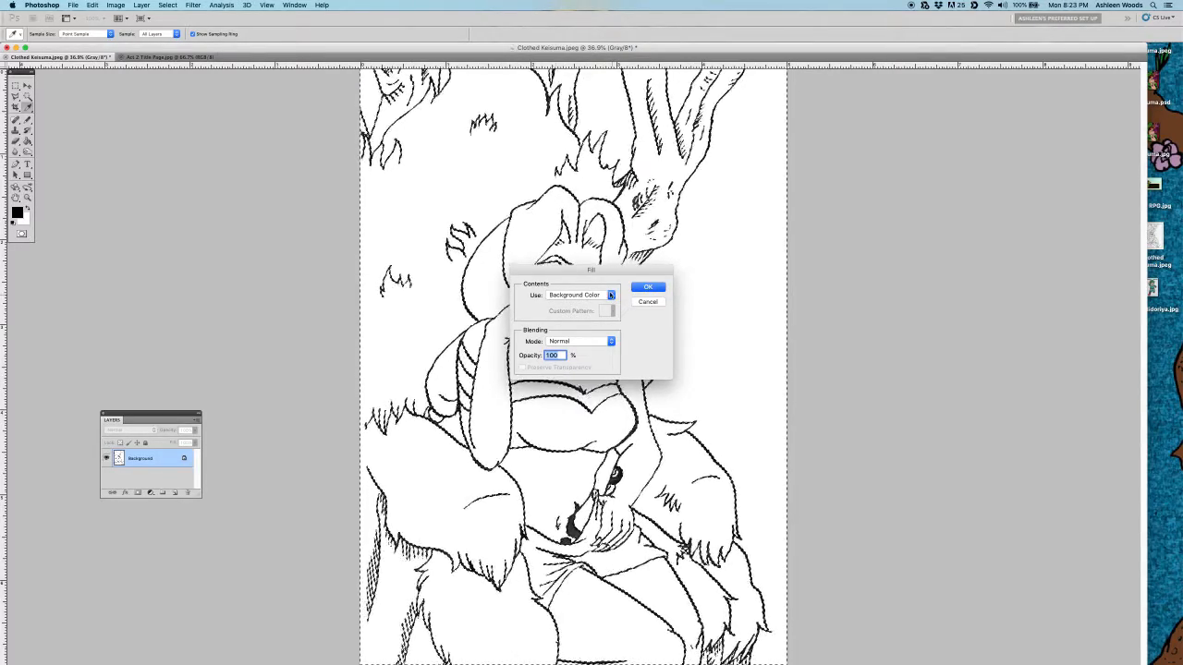
key("Return")
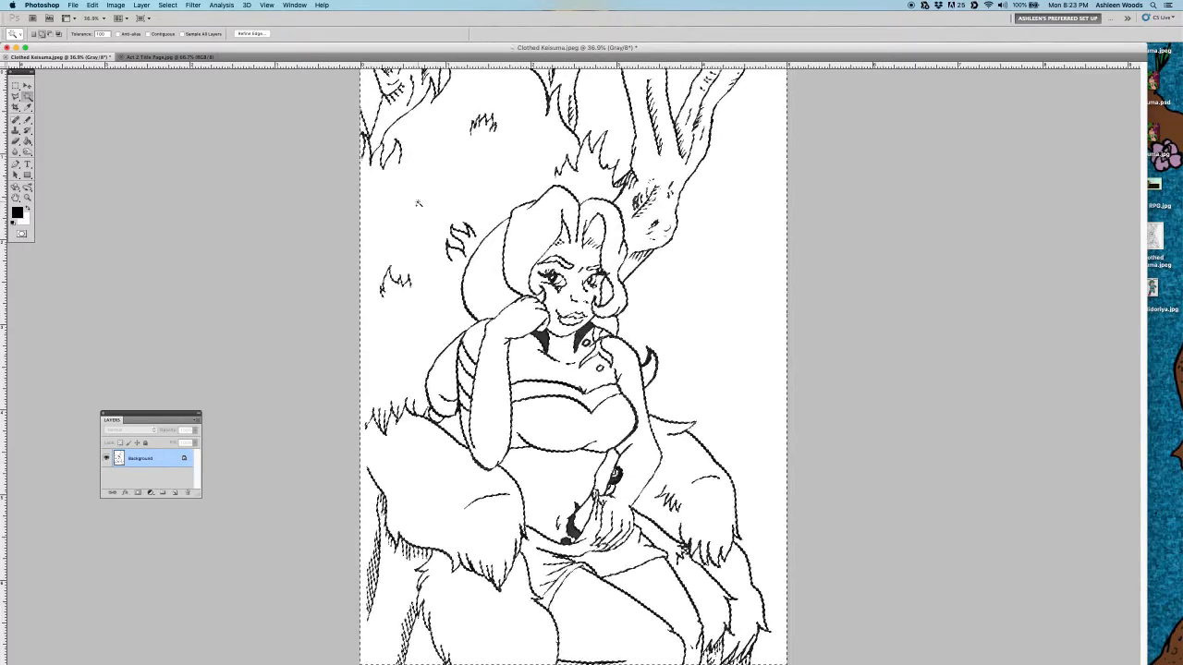
- Invert the selection to the line art, fill it with black at 100% opacity, deselect and restore black as foreground color
key("super+d")
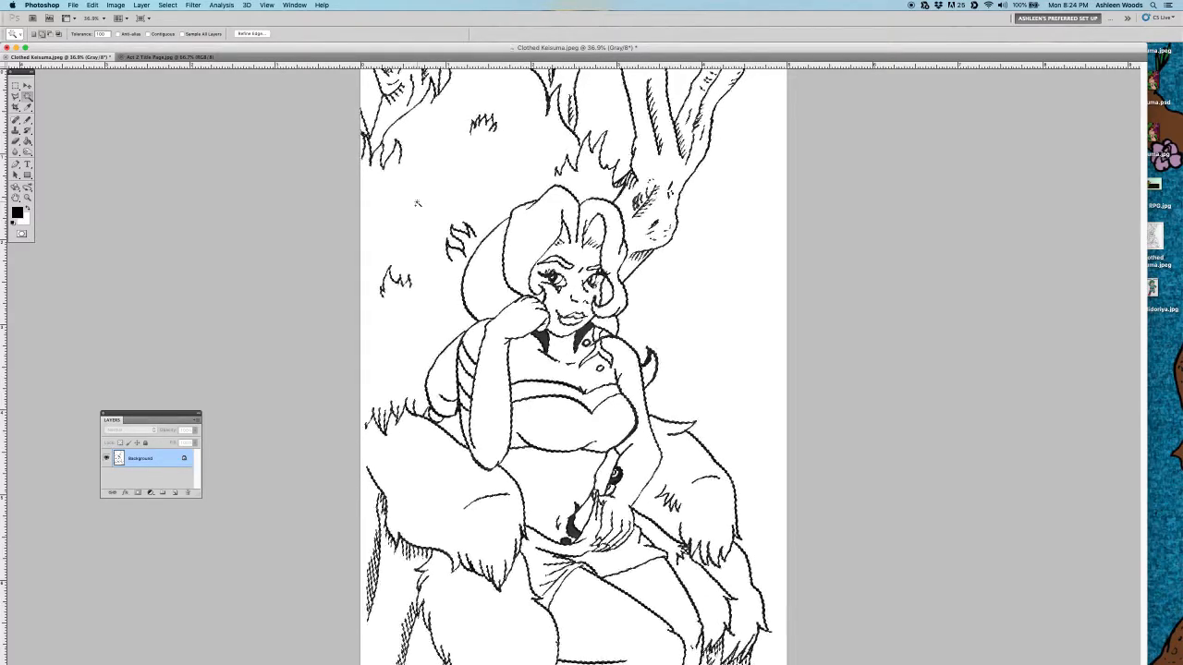
key("x")
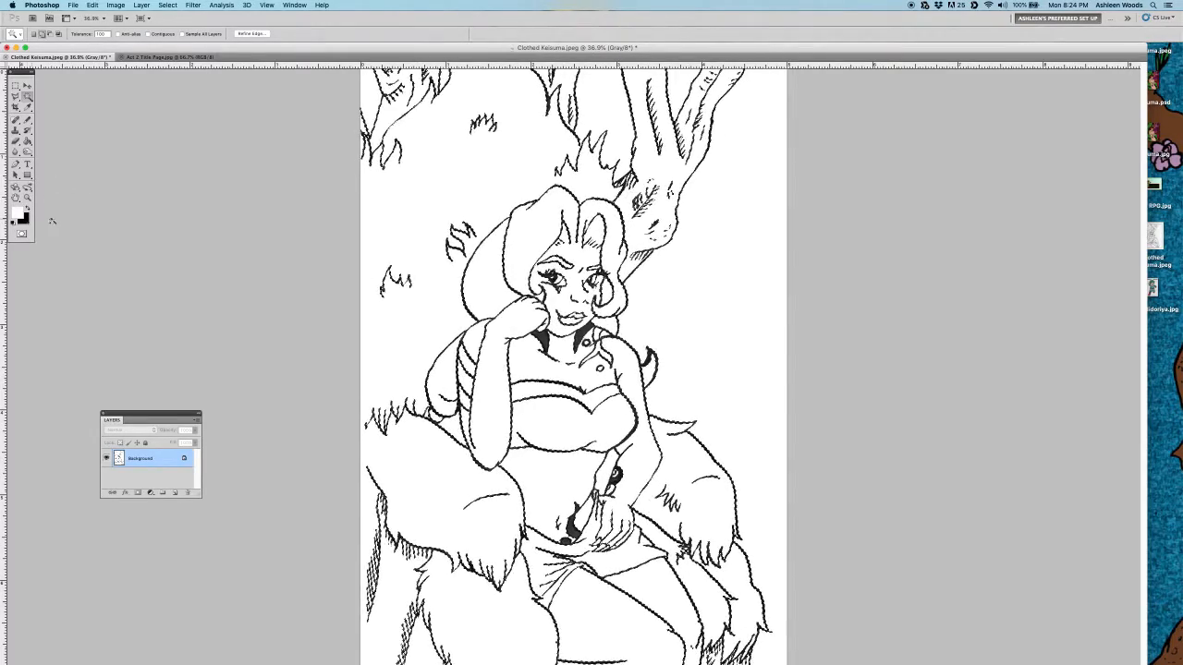
key("shift+BackSpace")
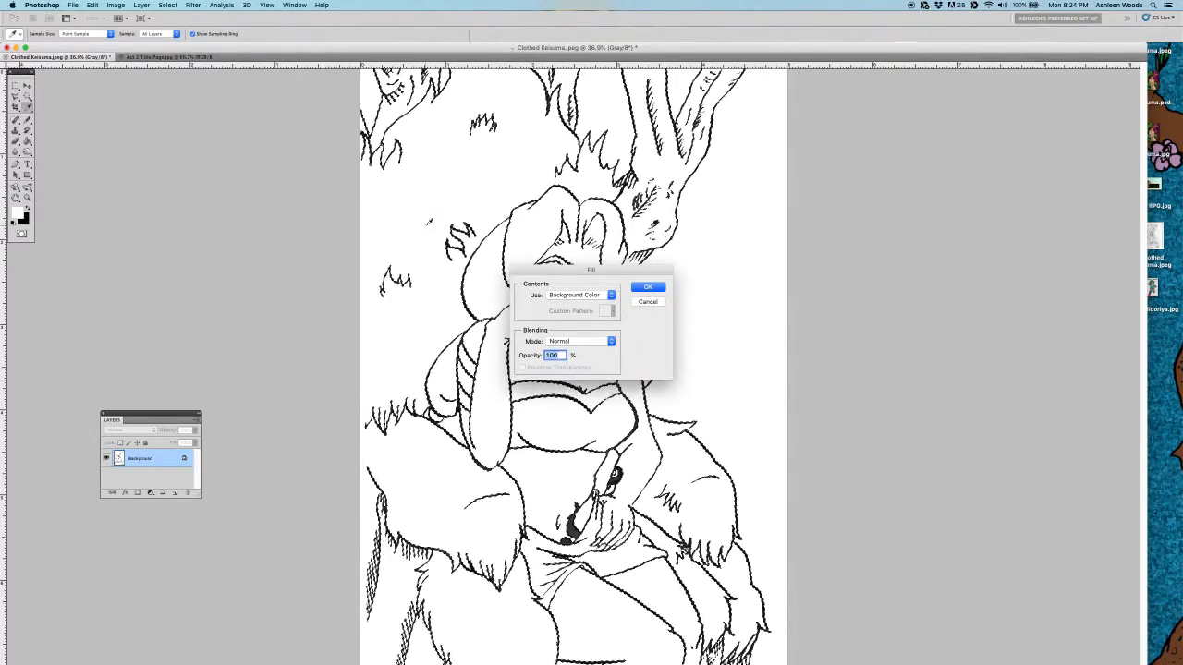
key("Return")
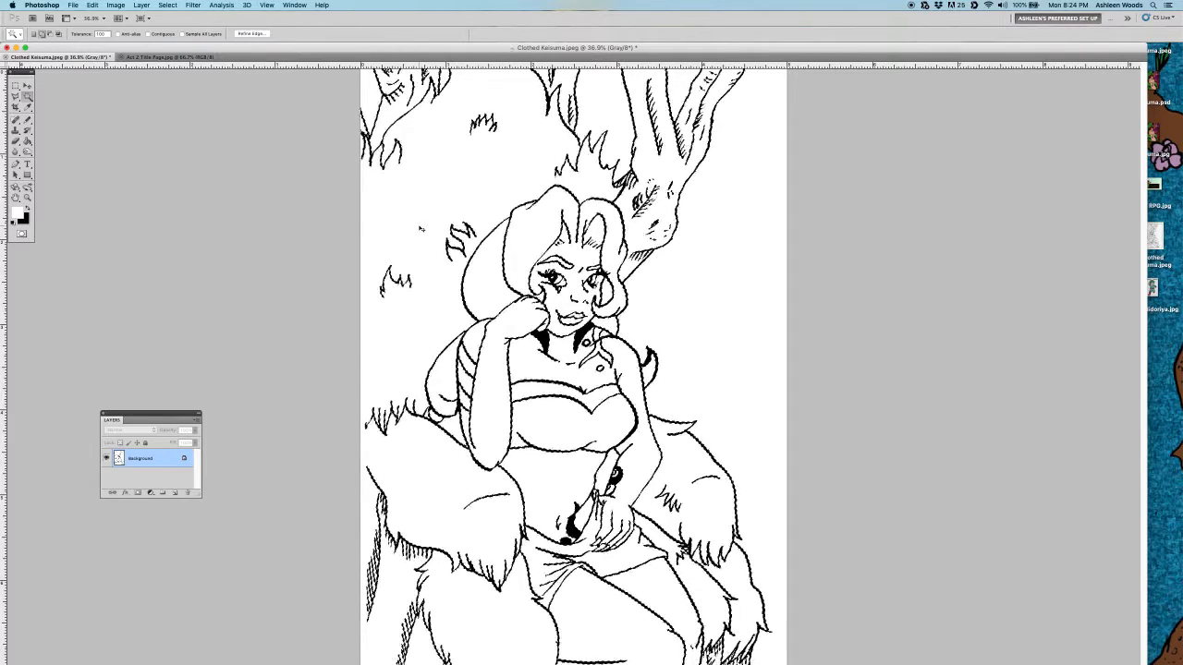
key("super+d")
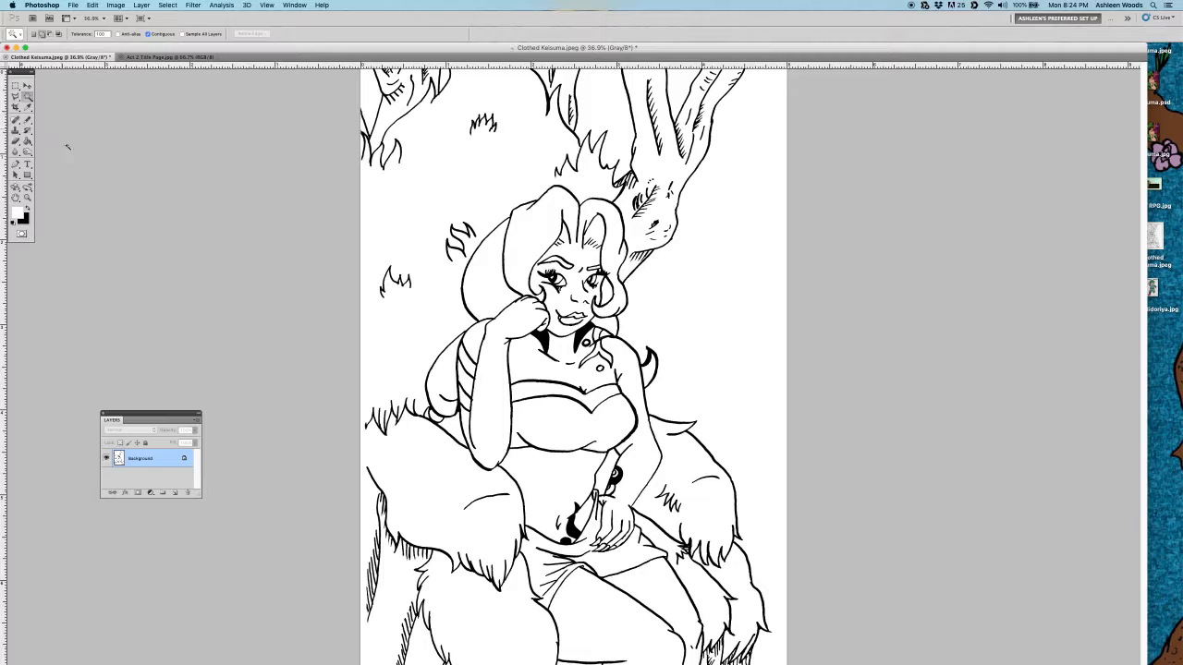
key("x")
- Convert the image from grayscale to CMYK Color mode, accepting the U.S. Web Coated (SWOP) v2 profile
left_click(93, 6)
mouse_move(134, 34)
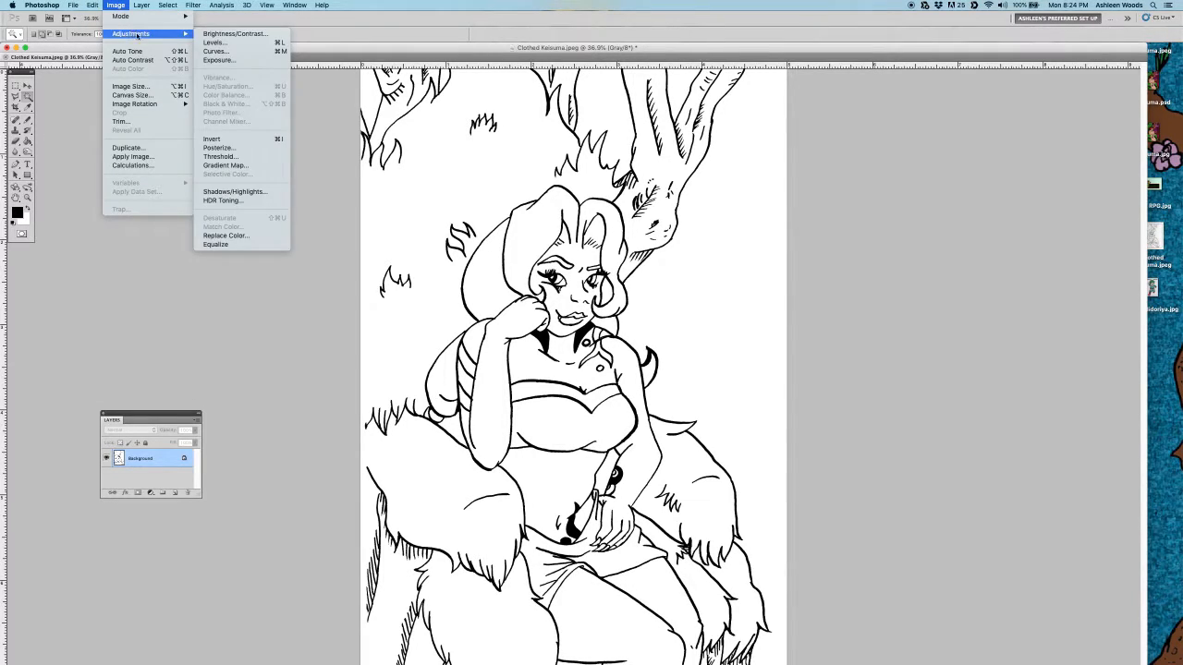
mouse_move(169, 17)
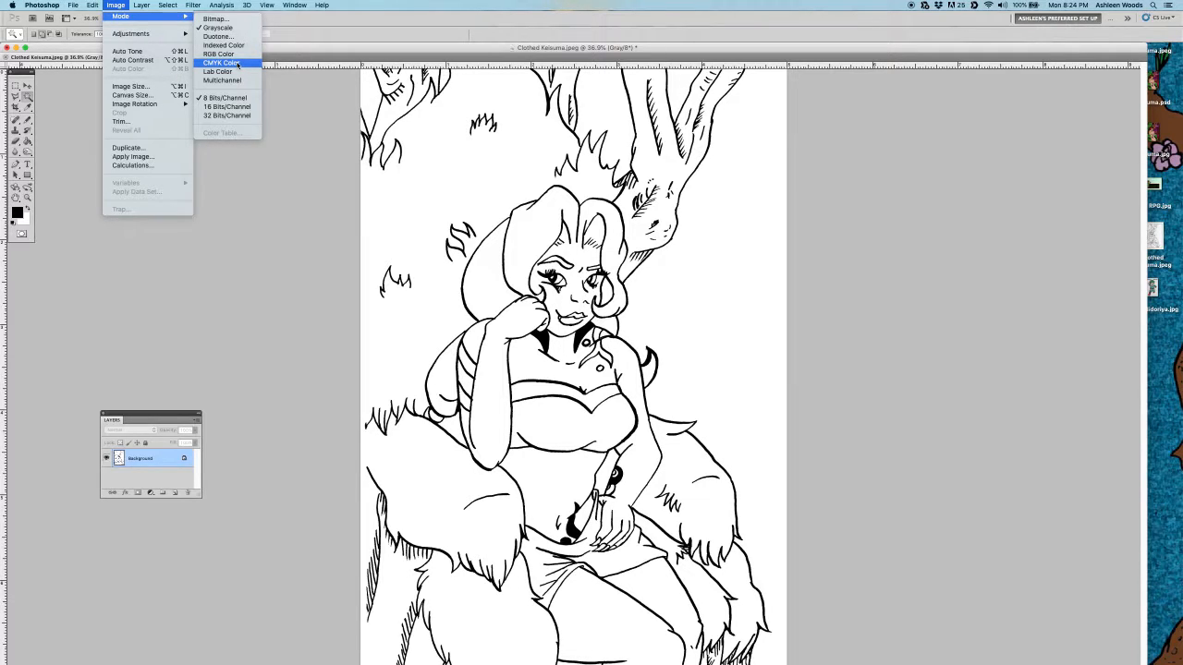
left_click(237, 64)
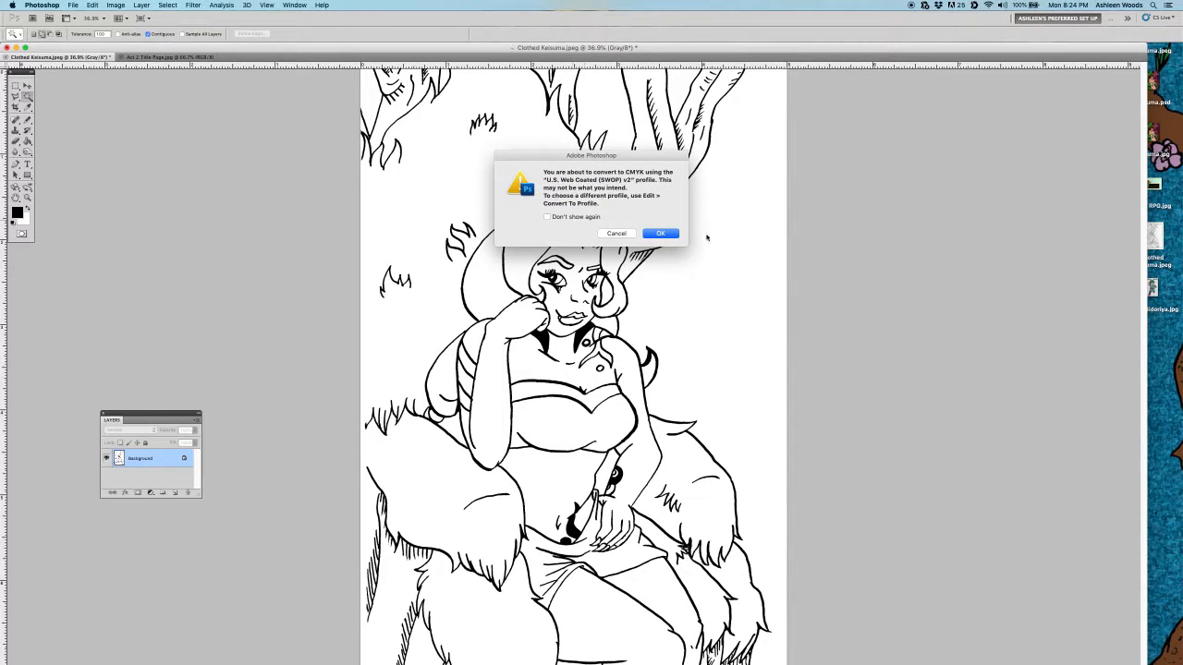
left_click(660, 233)
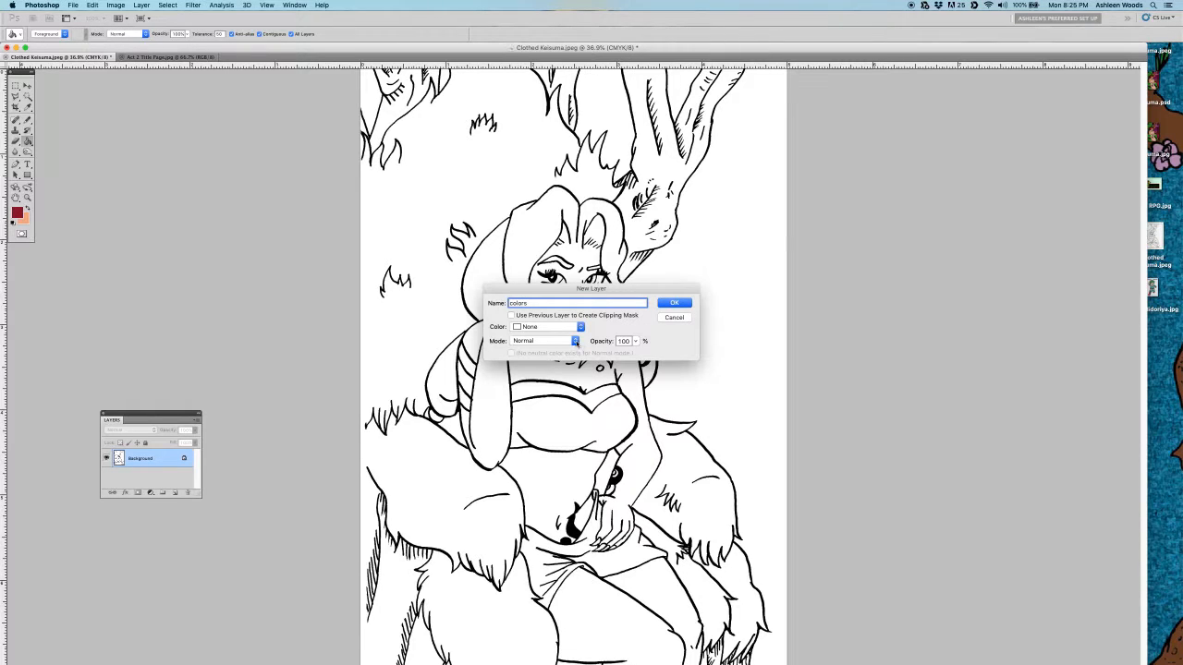
- Create a new layer named "colors" with the Multiply blending mode above the background
left_click(576, 344)
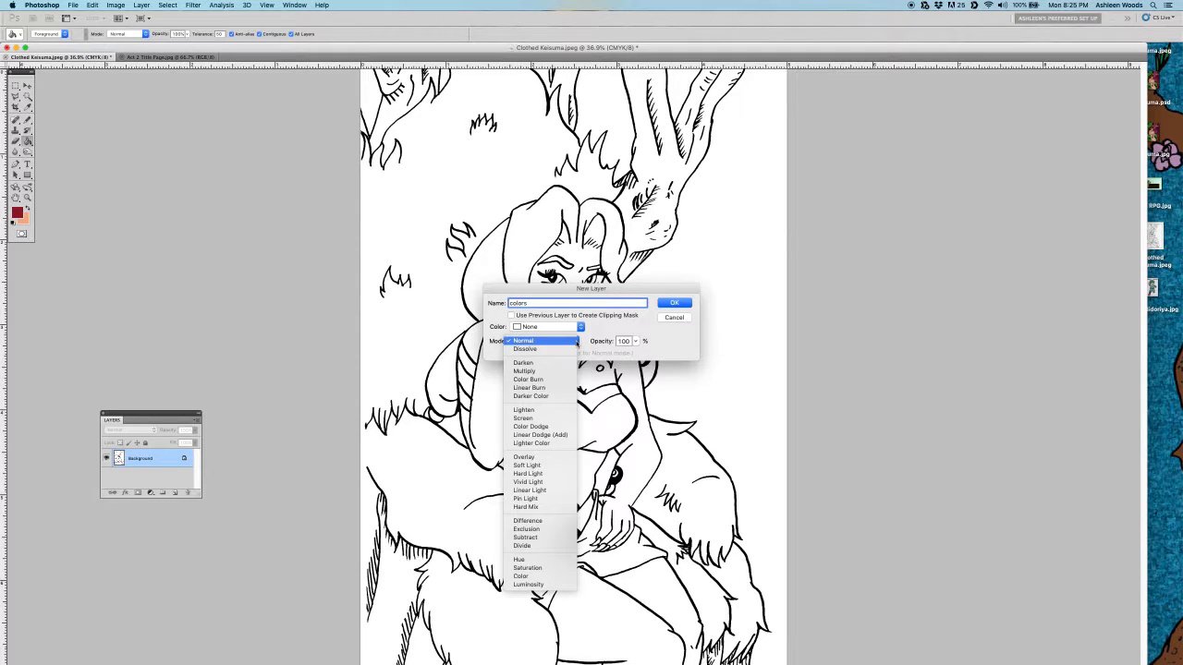
left_click(528, 371)
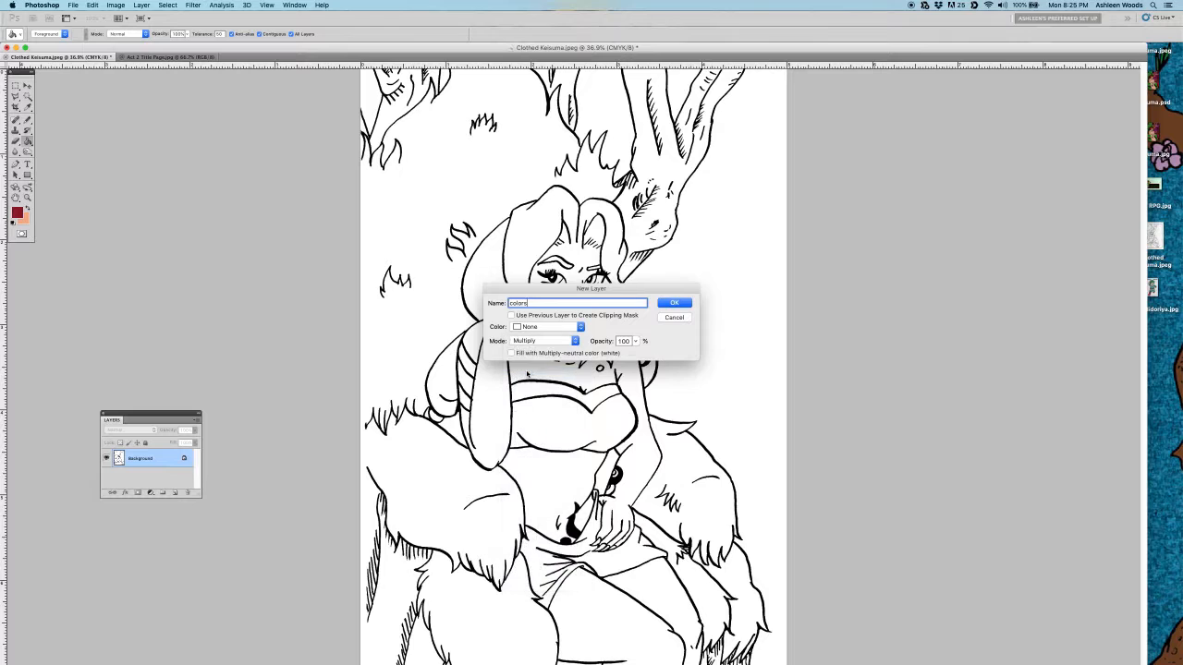
left_click(676, 308)
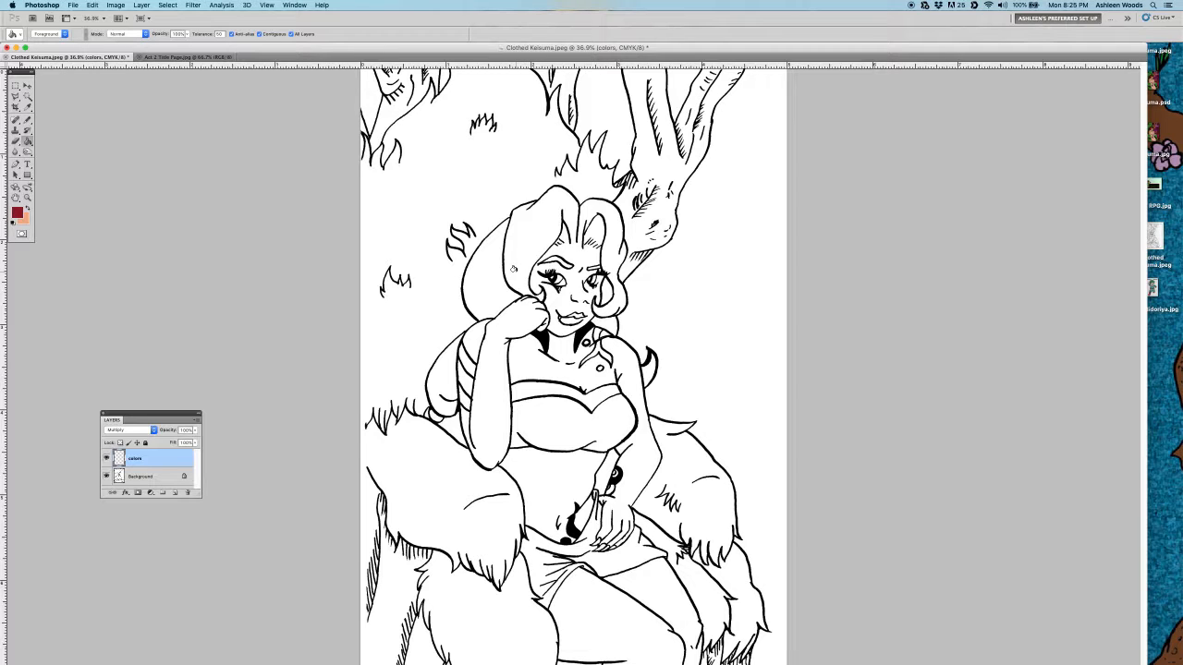
- Fill the back hair sections behind the head, arm and shoulder with dark red using the Paint Bucket
left_click(477, 274)
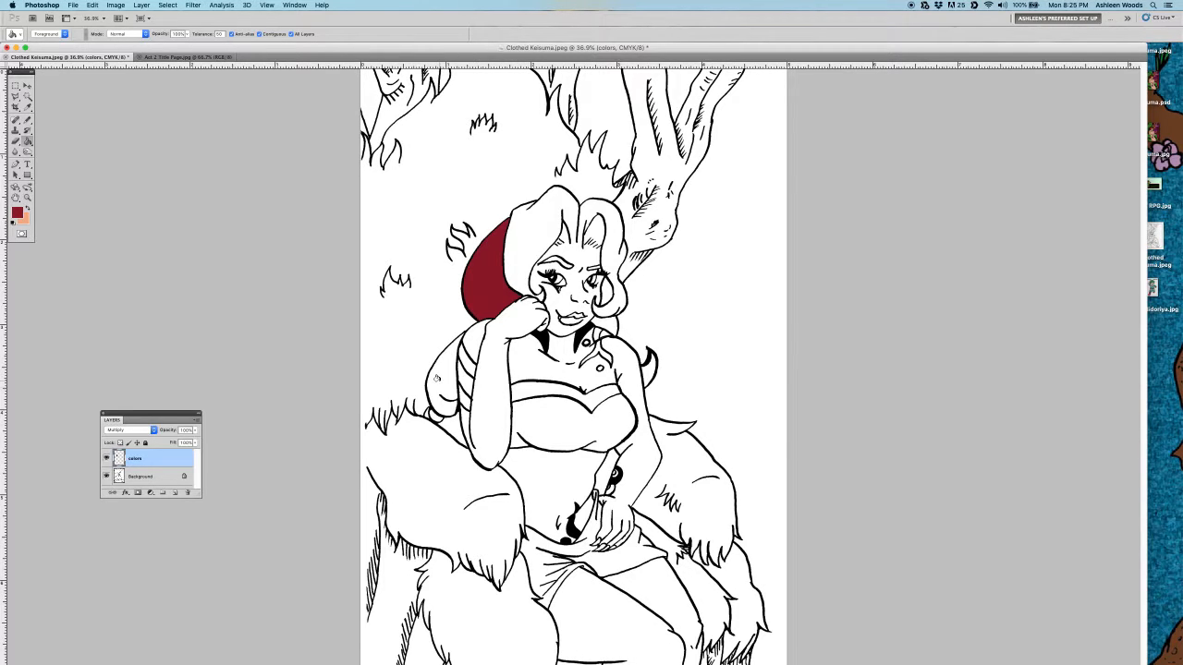
left_click(438, 406)
left_click(443, 424)
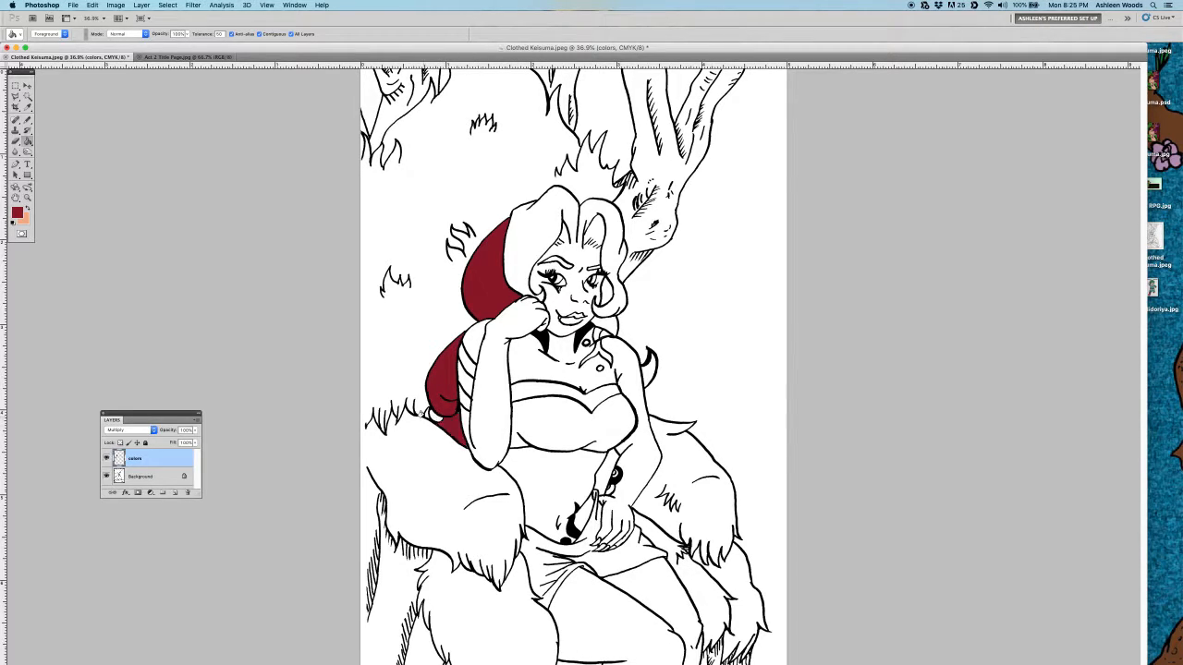
left_click(648, 370)
left_click(599, 325)
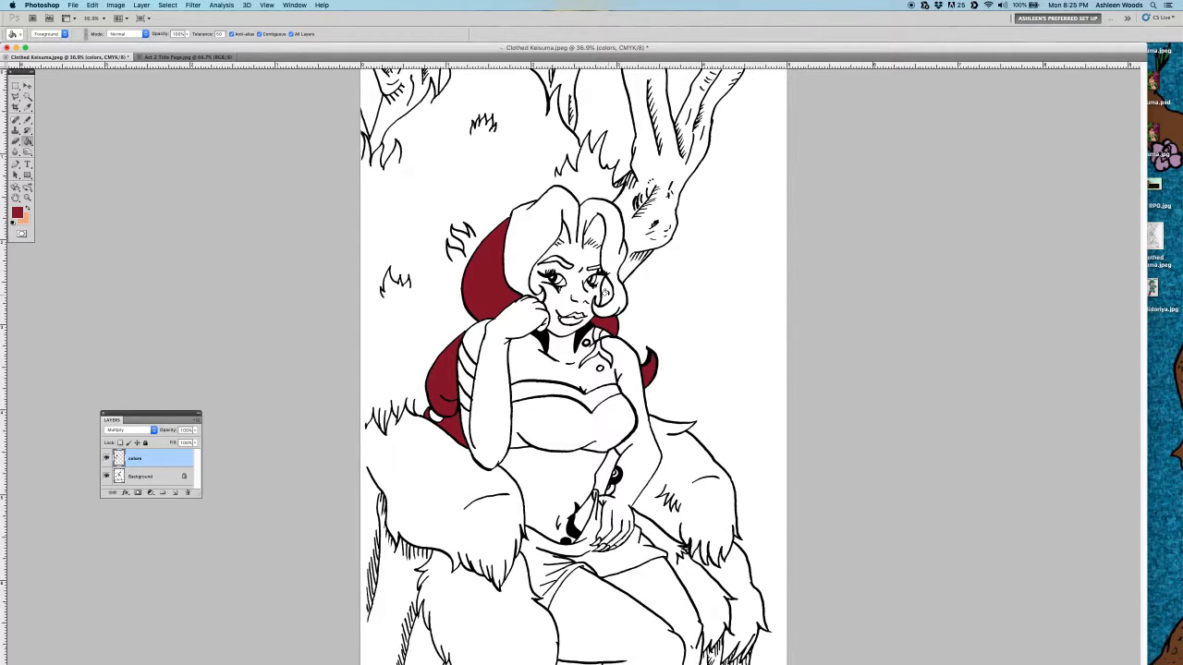
left_click(605, 294)
- Try to fill the front hair with dark red and undo that fill
left_click(609, 255)
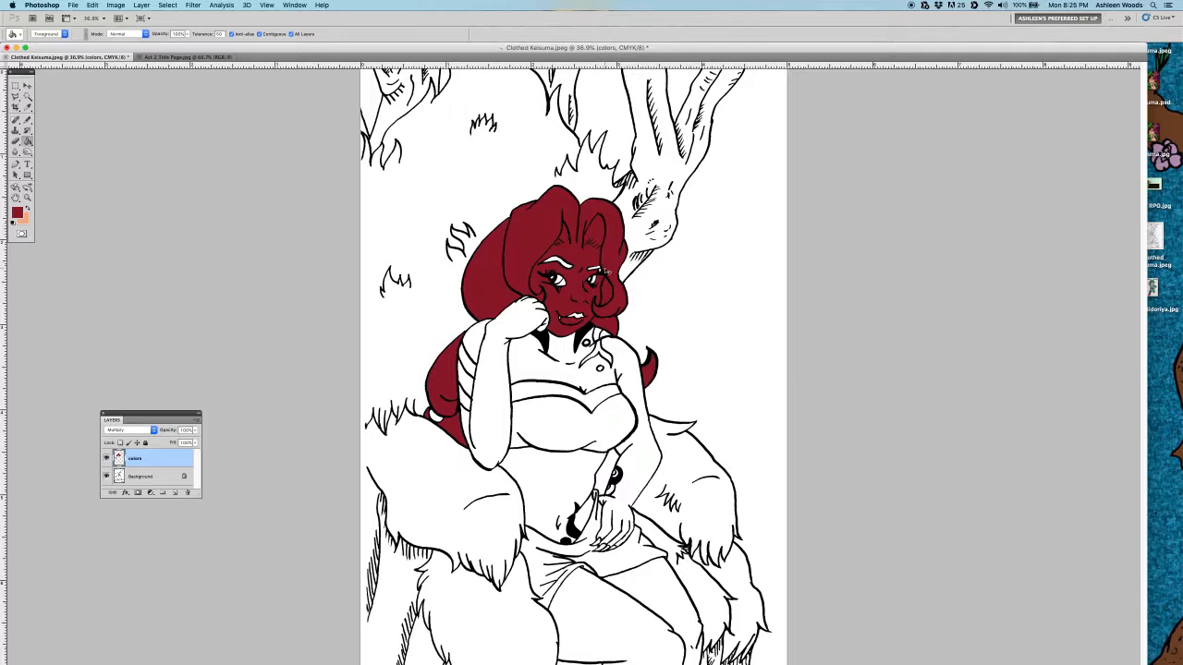
key("ctrl+z")
- Select the connected front hair and face area with the Magic Wand, sampling all layers
key("w")
left_click(551, 220)
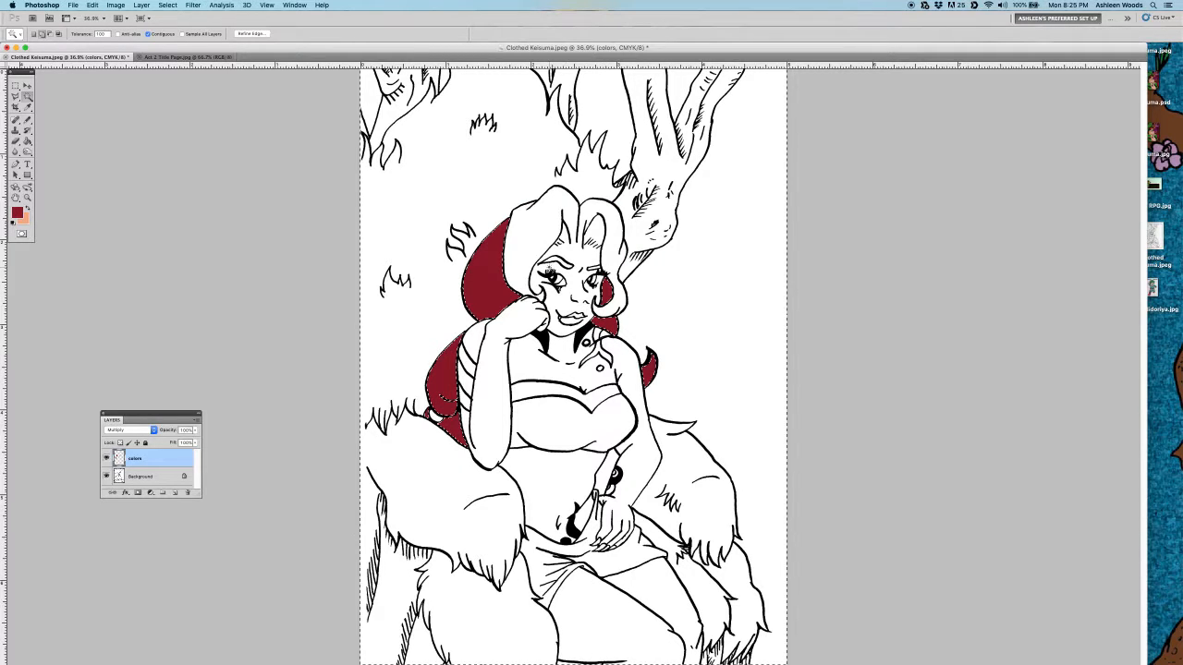
key("super+d")
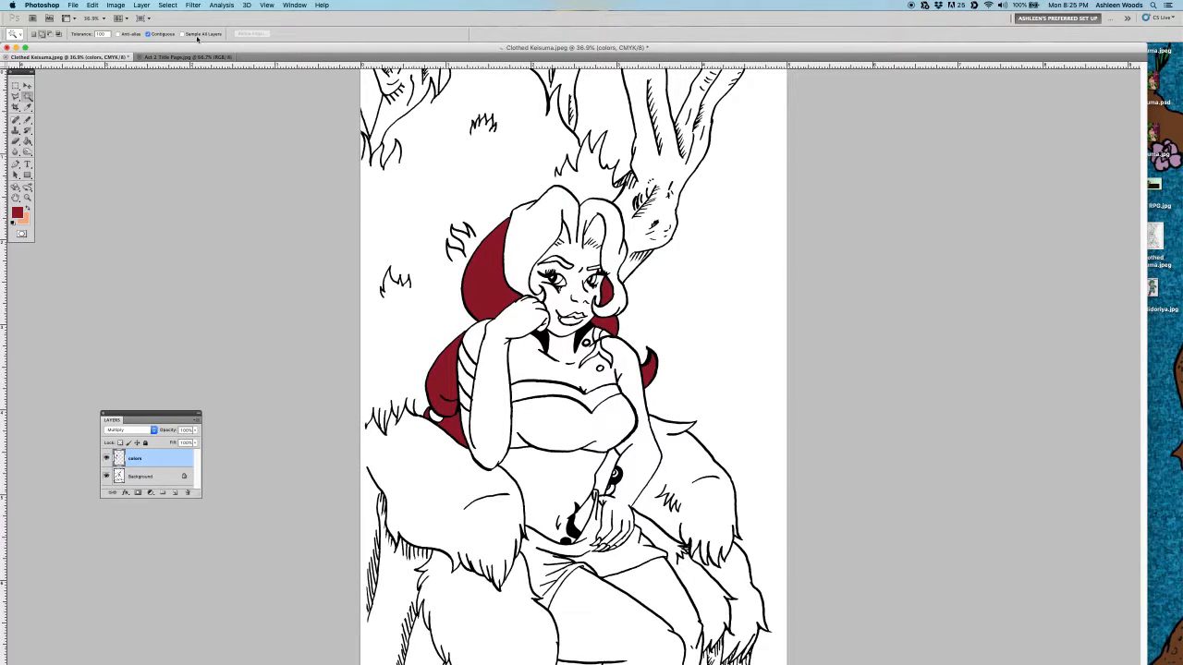
left_click(196, 34)
left_click(539, 226)
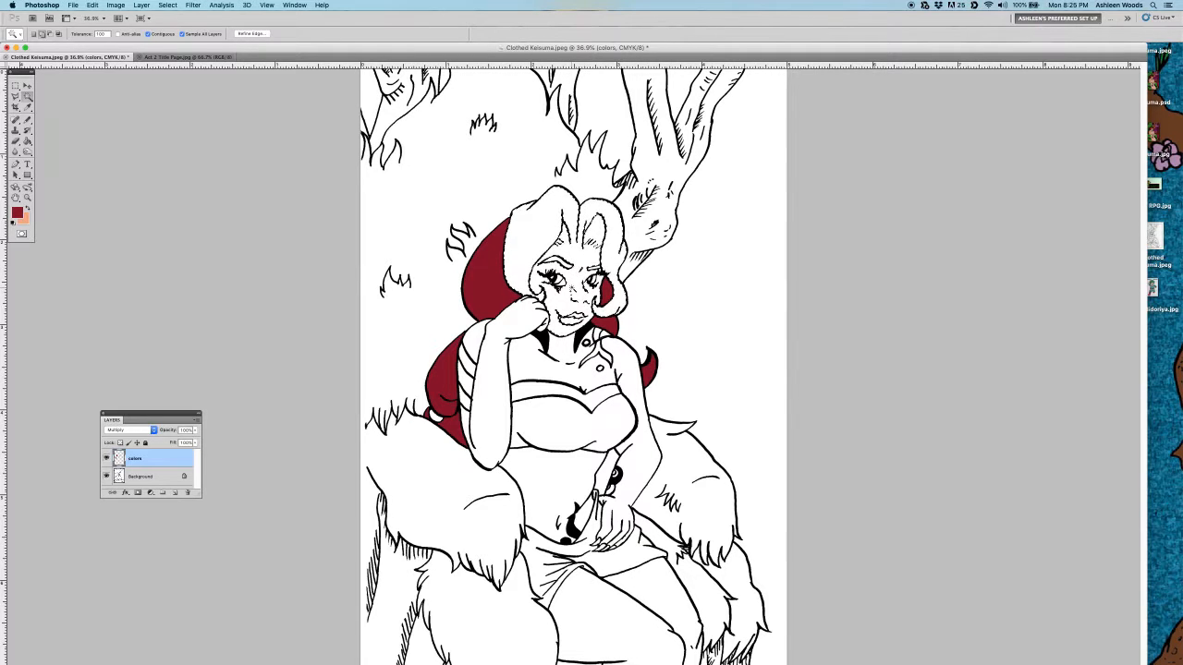
- Switch to the Pencil and enlarge its tip slightly for drawing the hairline across the forehead
key("z")
left_click_drag(569, 223, 625, 313)
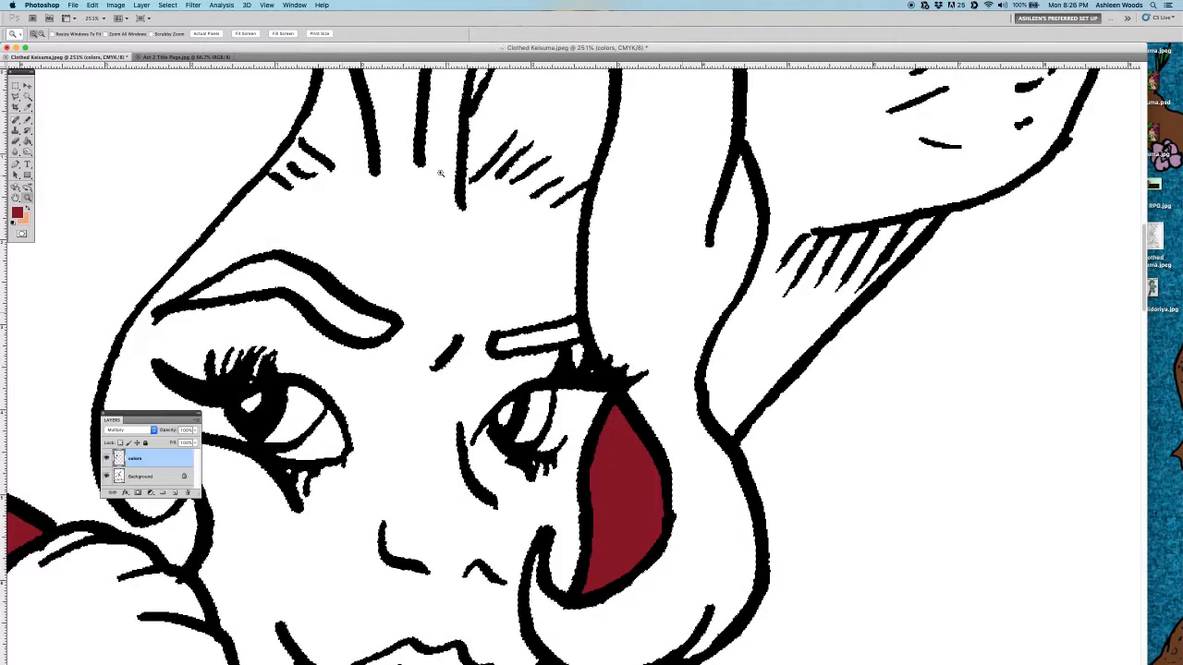
key("b")
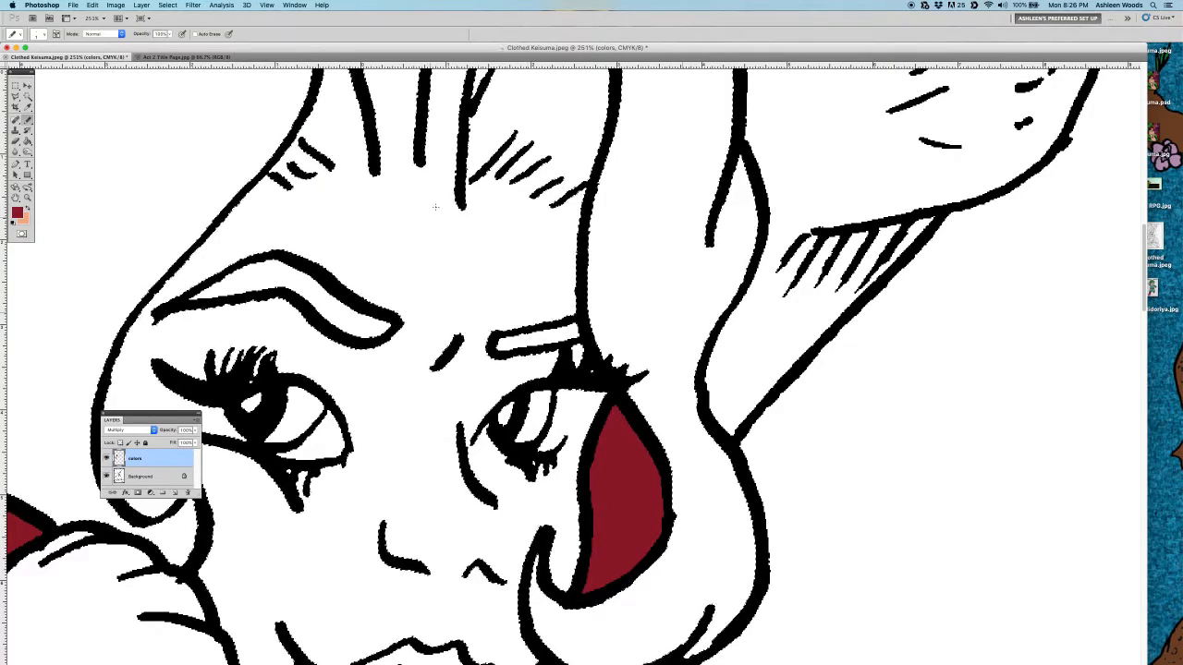
right_click(460, 198)
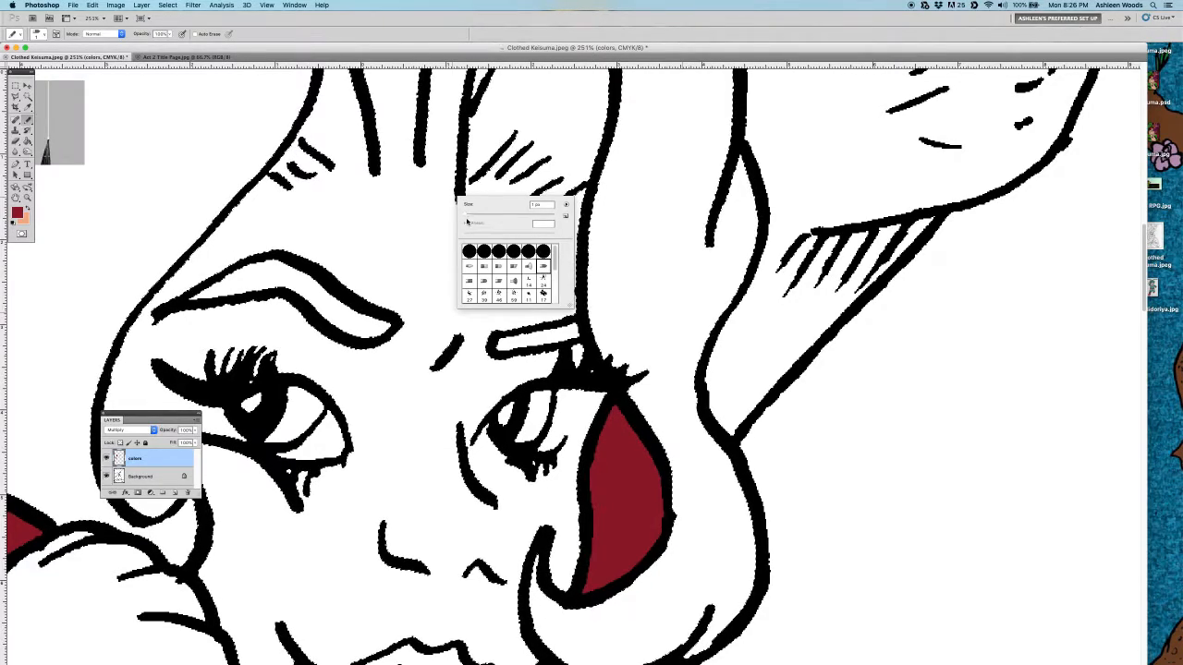
left_click_drag(465, 214, 469, 215)
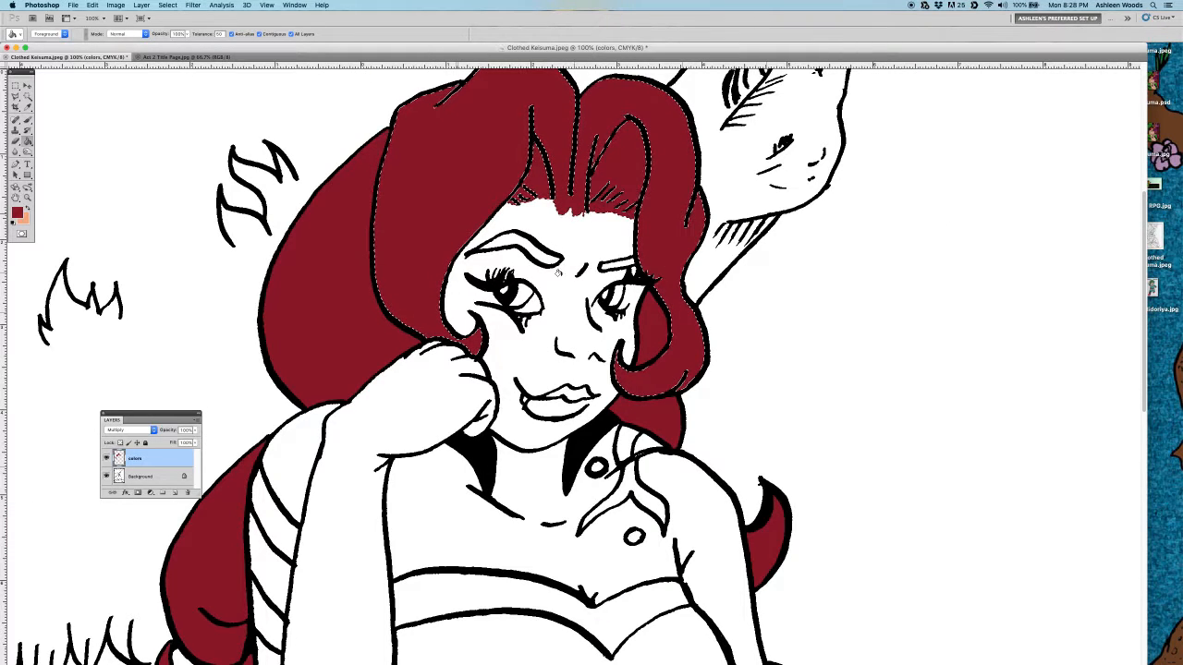
- Deselect the front hair and fill both eyebrows with the dark red hair color
key("w")
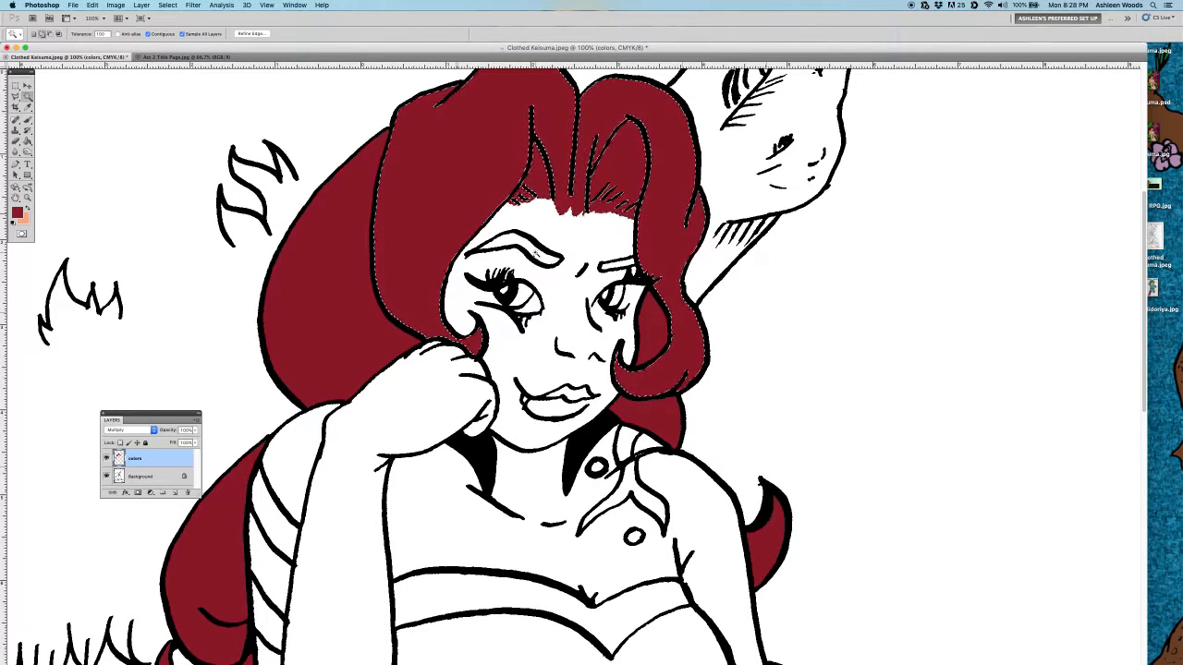
key("super+d")
key("g")
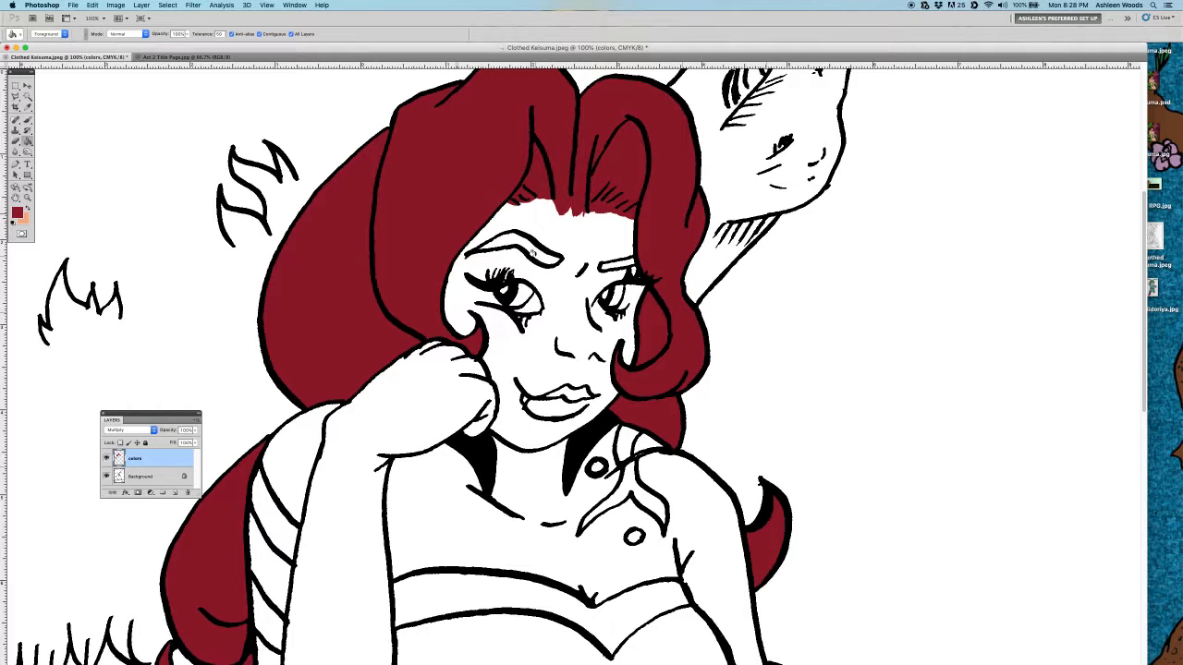
left_click(551, 254)
left_click(612, 264)
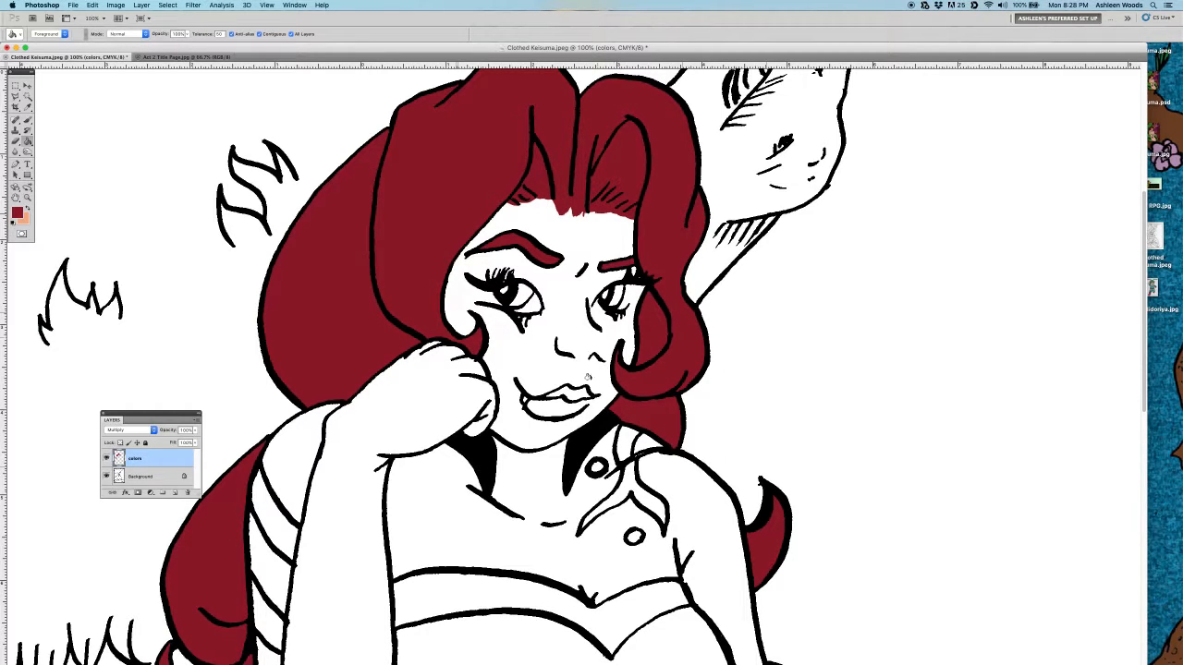
- Select the lower back hair behind the raised arm with the Magic Wand, undoing any overly broad addition
key("z")
left_click(563, 404, "alt")
left_click(559, 404, "alt")
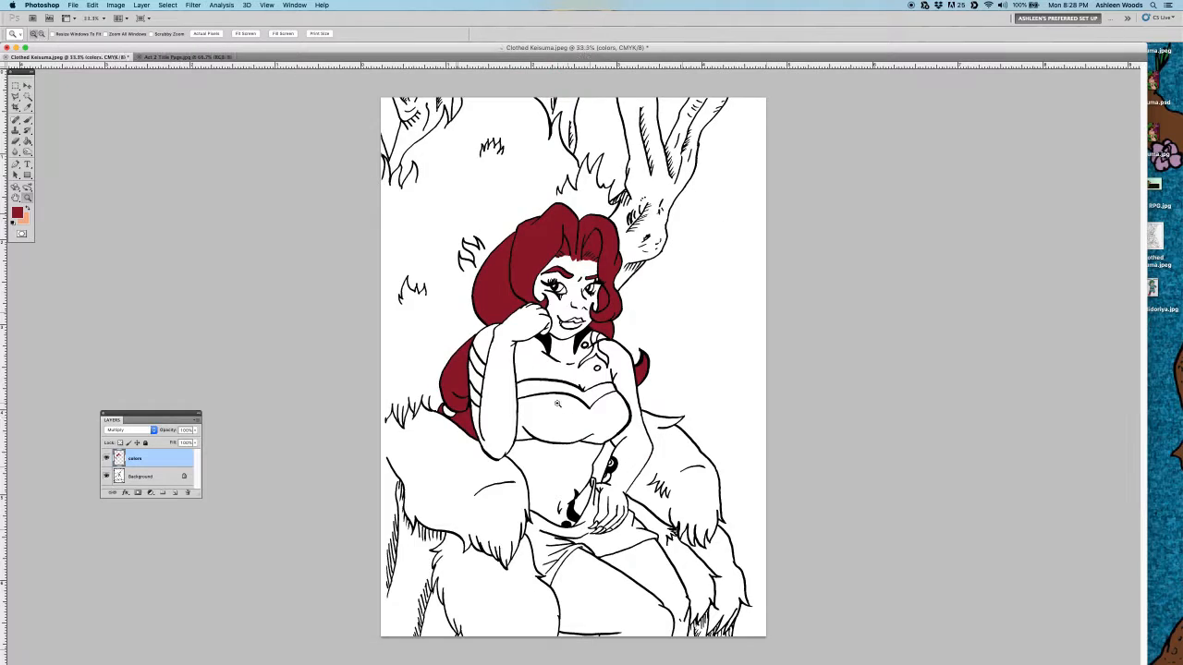
key("w")
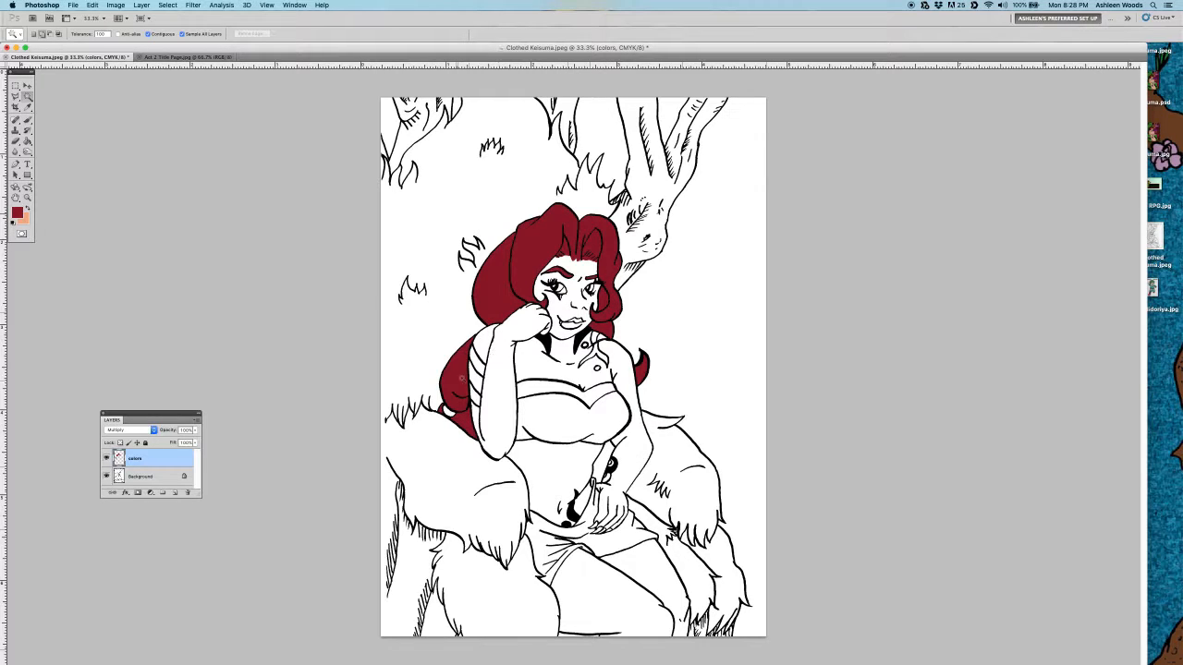
left_click(467, 423)
left_click(602, 301, "shift")
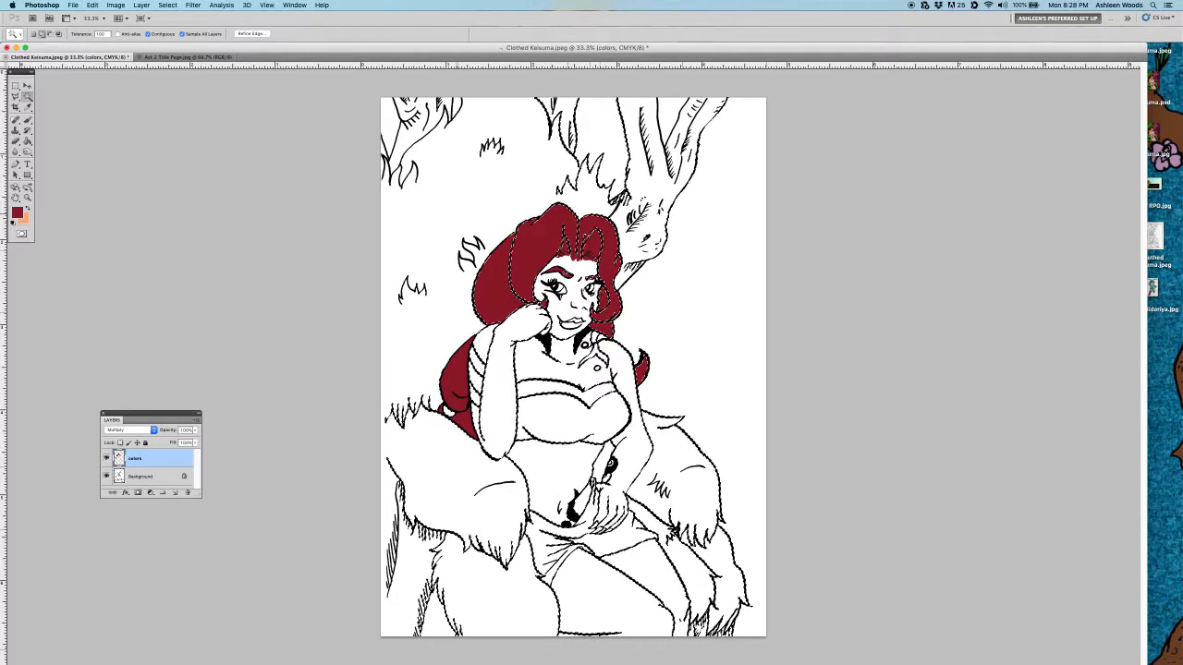
key("super+z")
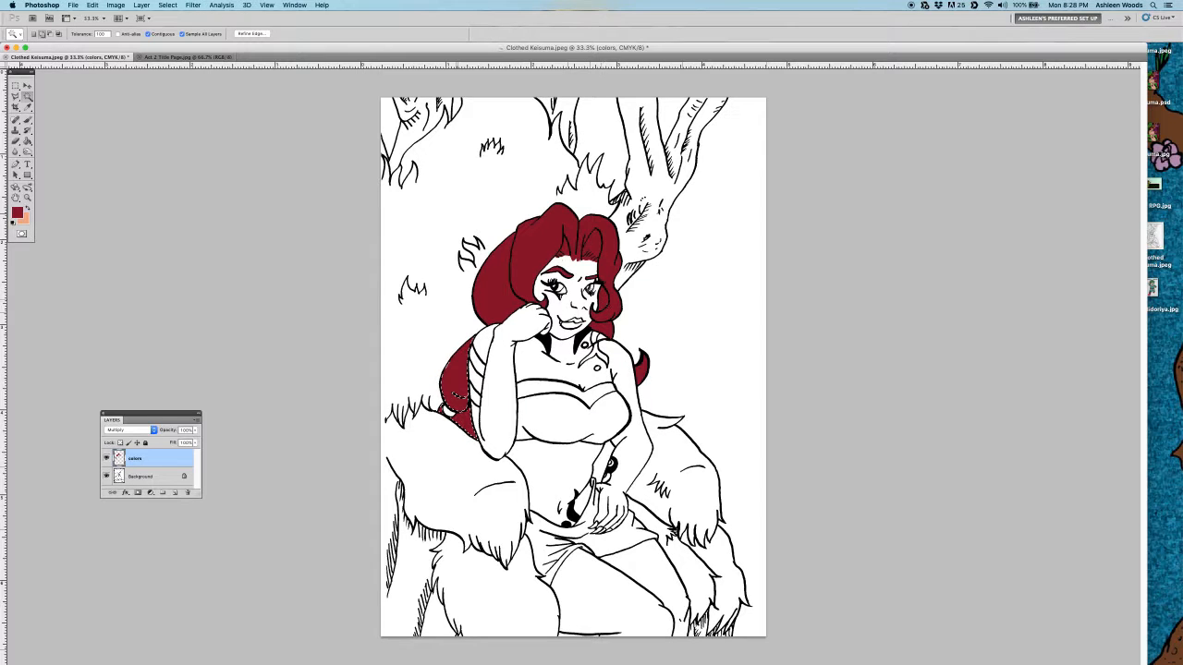
- Set the Magic Wand tolerance to 50 and add the enclosed hair section beside the face to the selection
left_click(101, 33)
type("50")
key("Return")
left_click(601, 301)
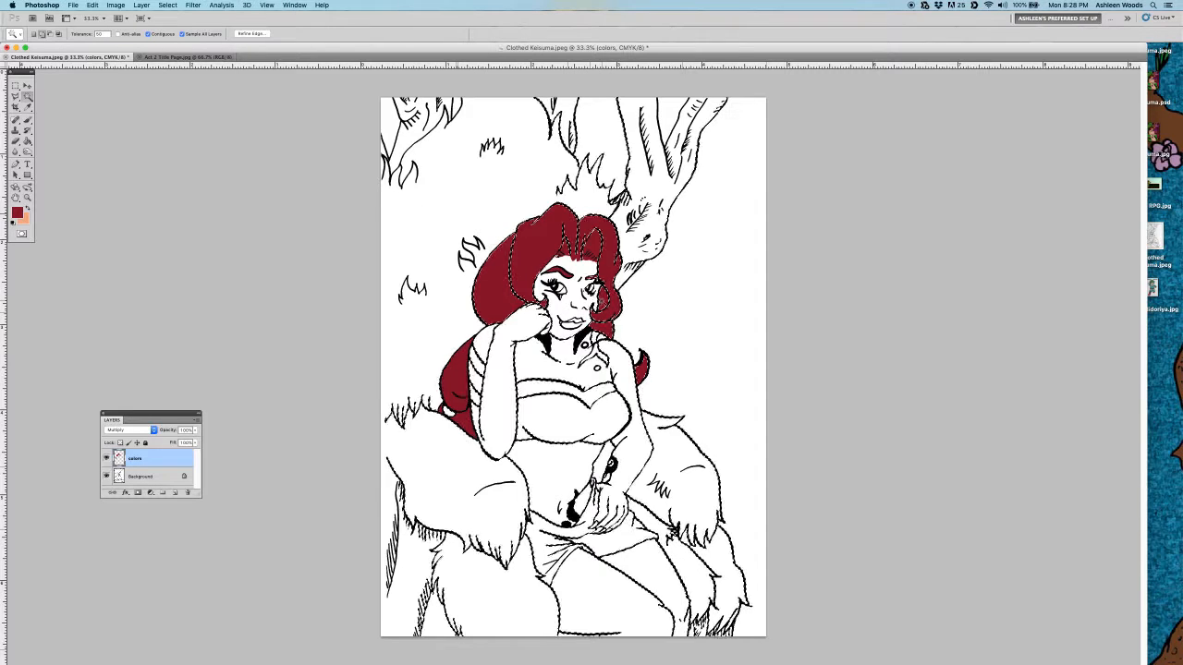
key("super+z")
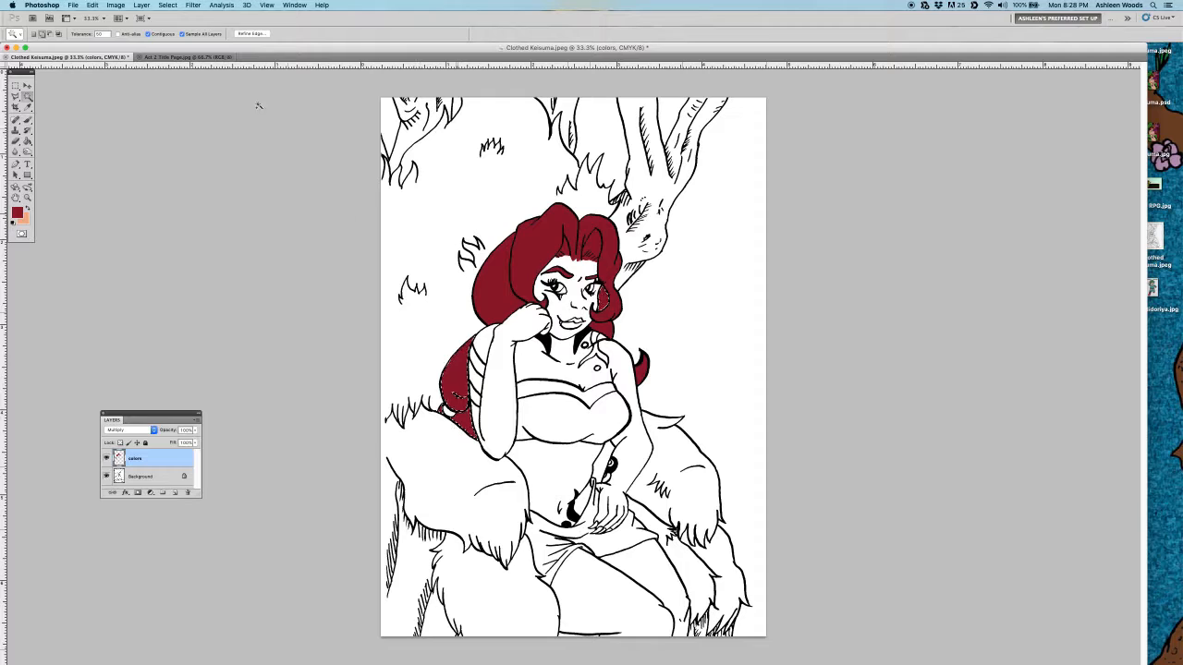
- Darken the selected hair sections by lowering Brightness in Brightness/Contrast, and deselect them
left_click(115, 4)
mouse_move(140, 34)
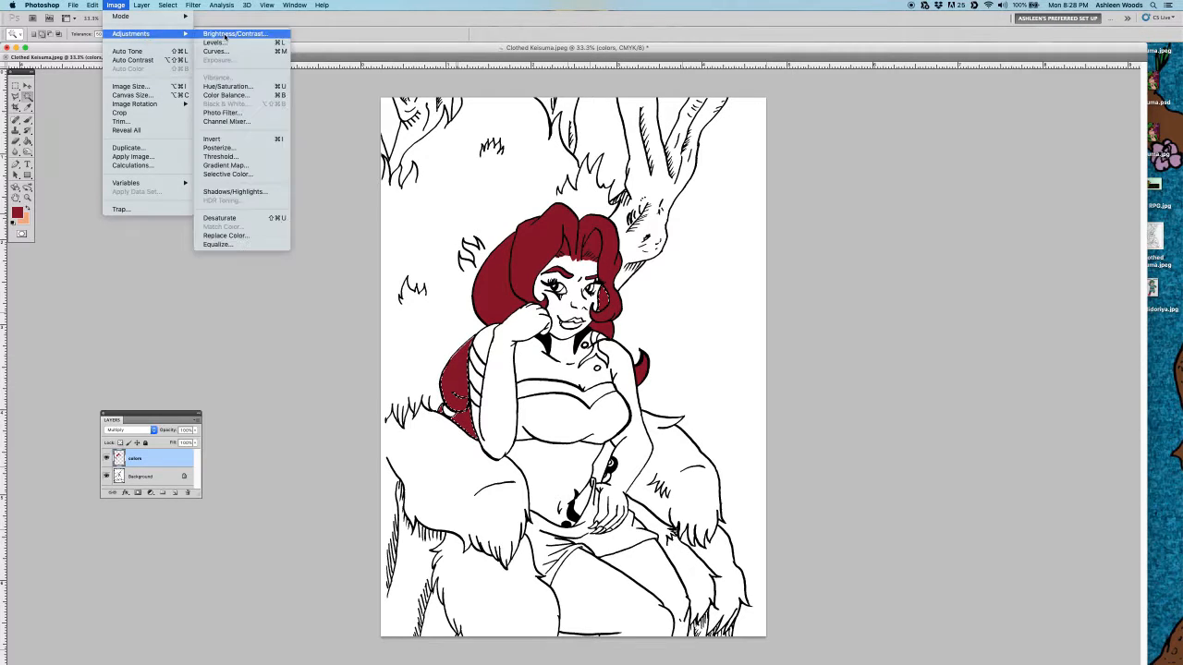
left_click(235, 34)
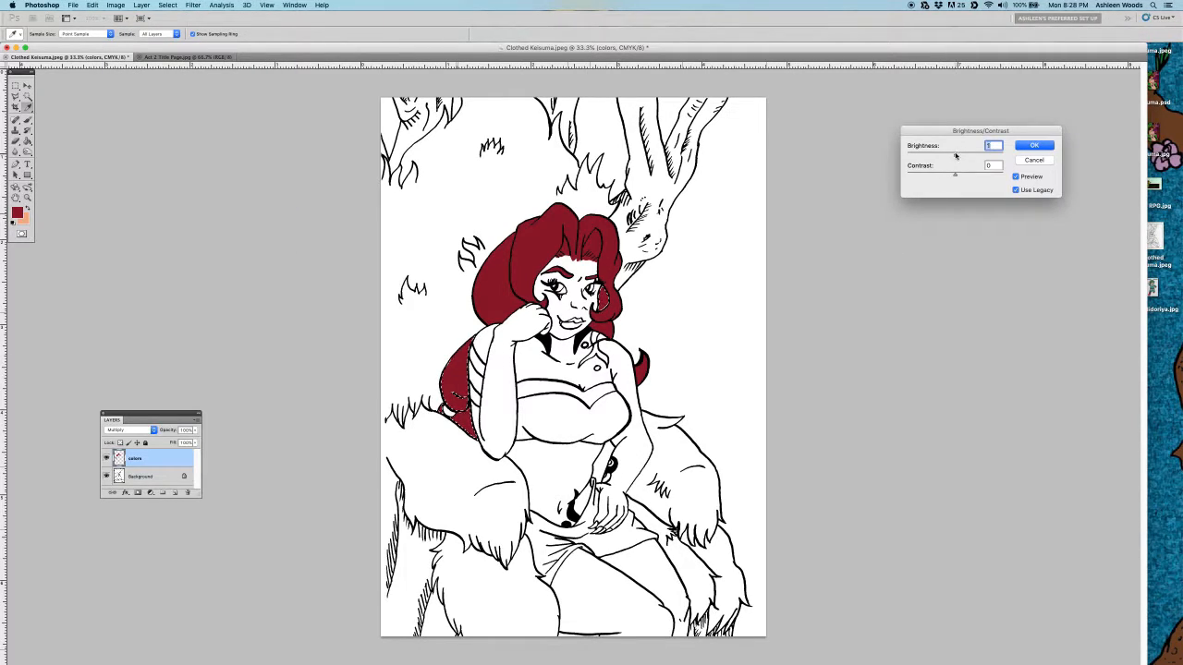
left_click_drag(956, 155, 923, 155)
left_click(1030, 150)
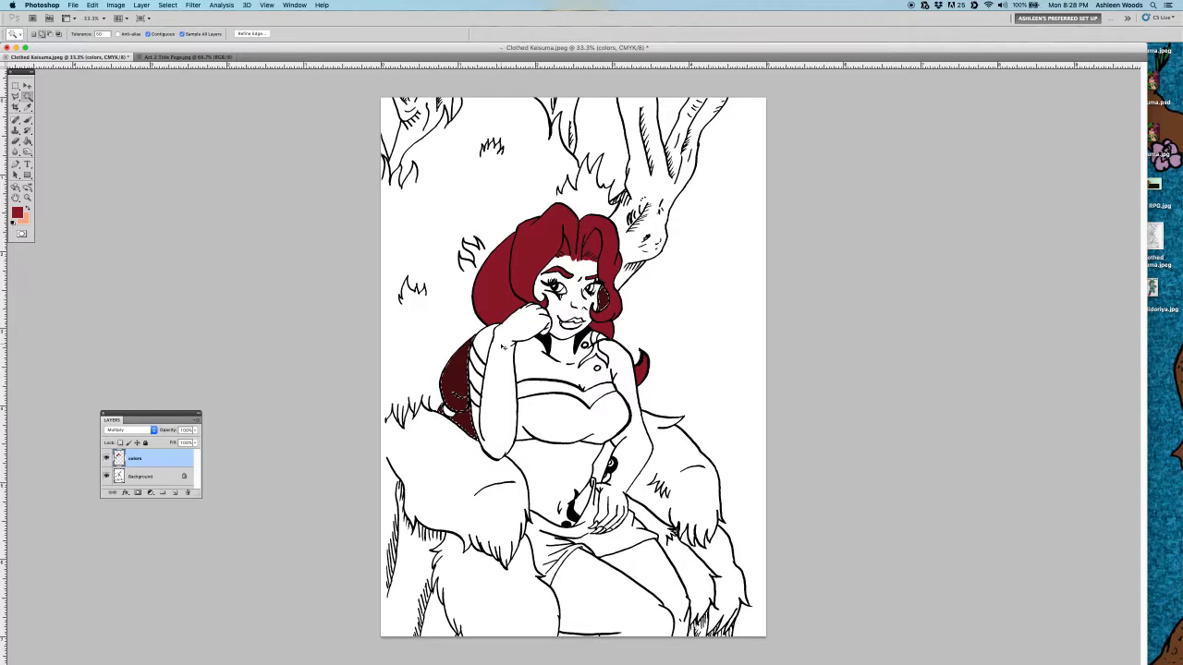
key("super+d")
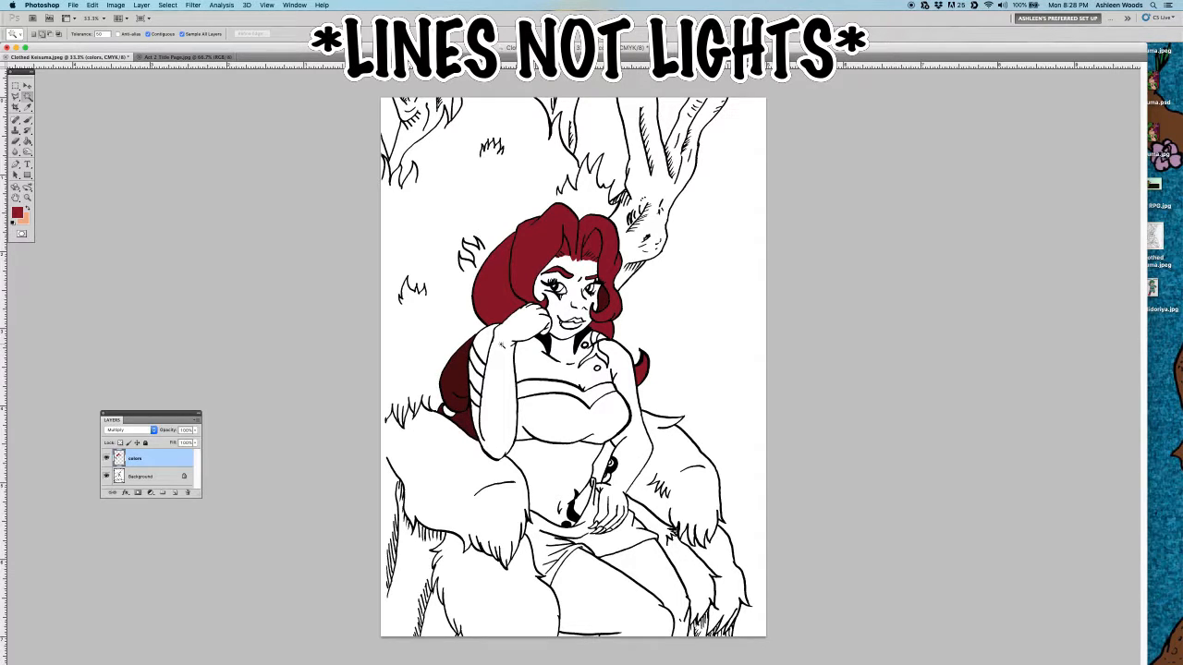
- Select the small inner hair section above the forehead with the Magic Wand, undoing any overly broad selection
left_click(562, 246)
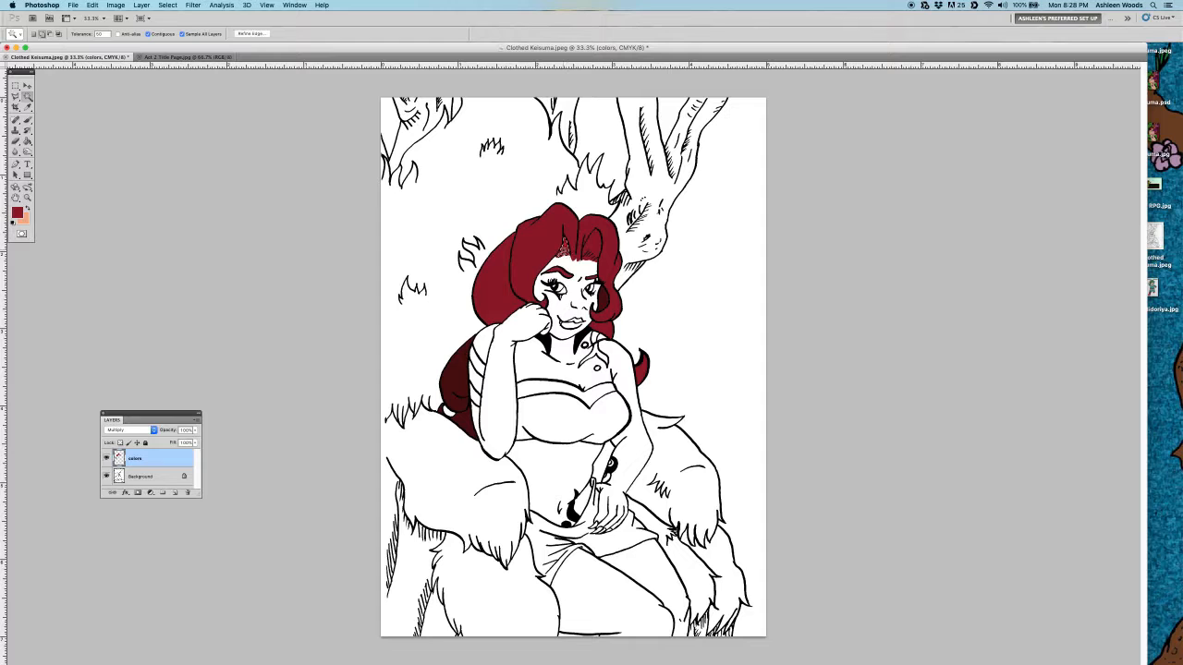
left_click(558, 254)
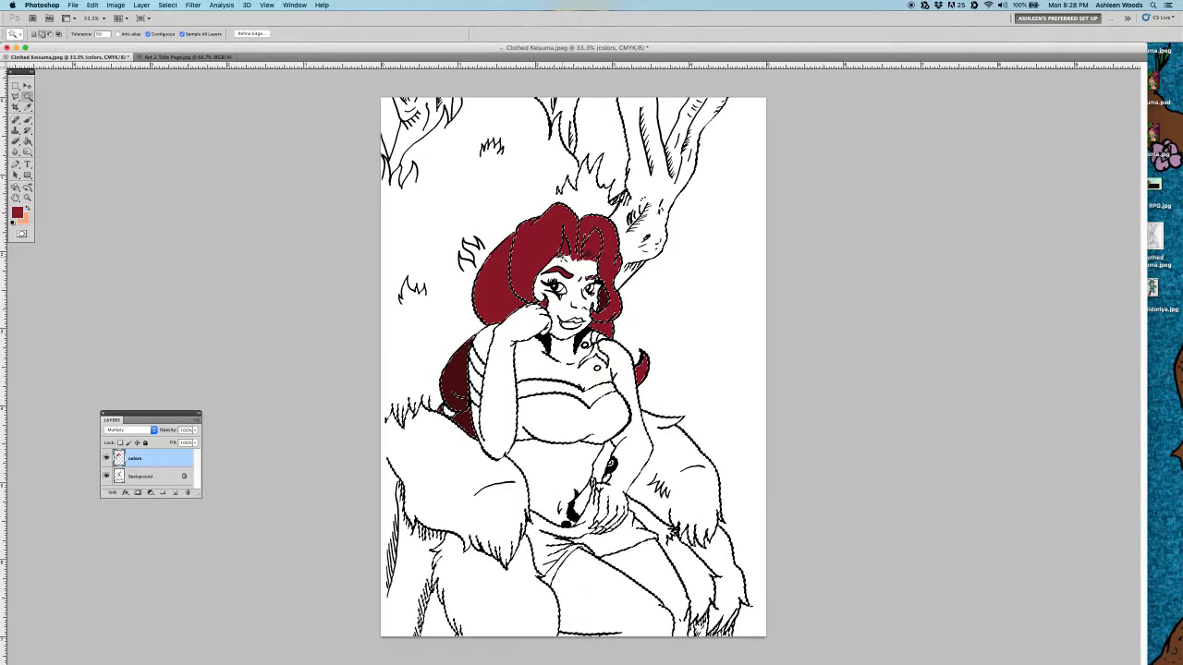
key("super+z")
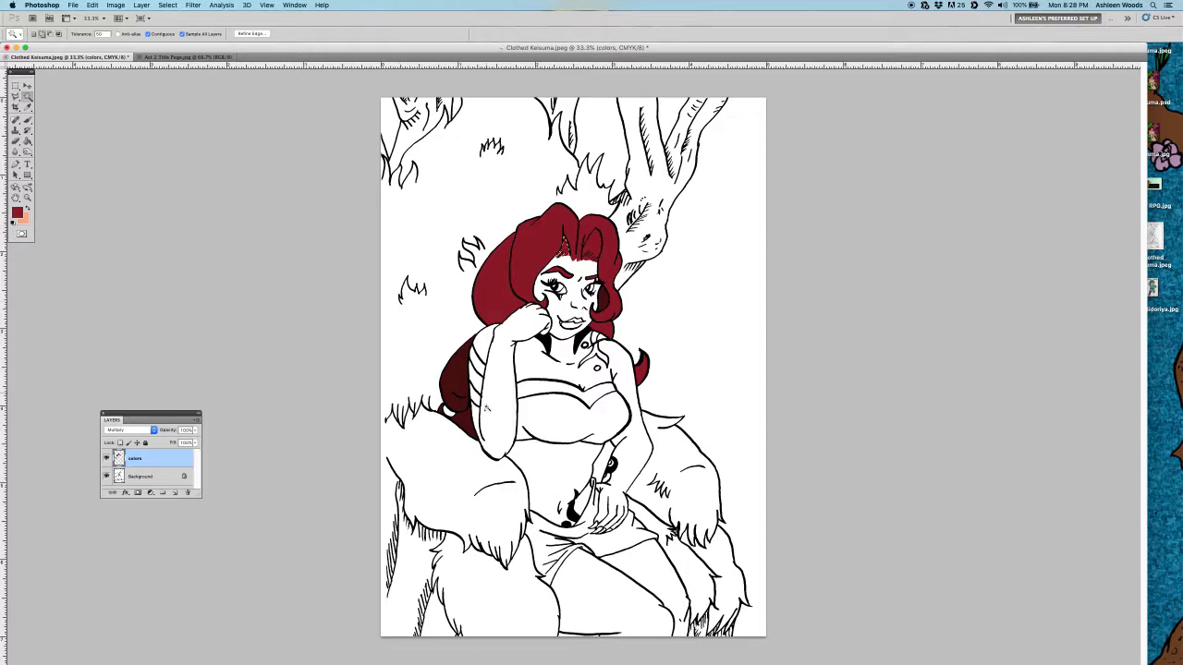
- Sample the darkened hair color, fill the inner hair section and its leftover strip at the hairline with it, and deselect
key("i")
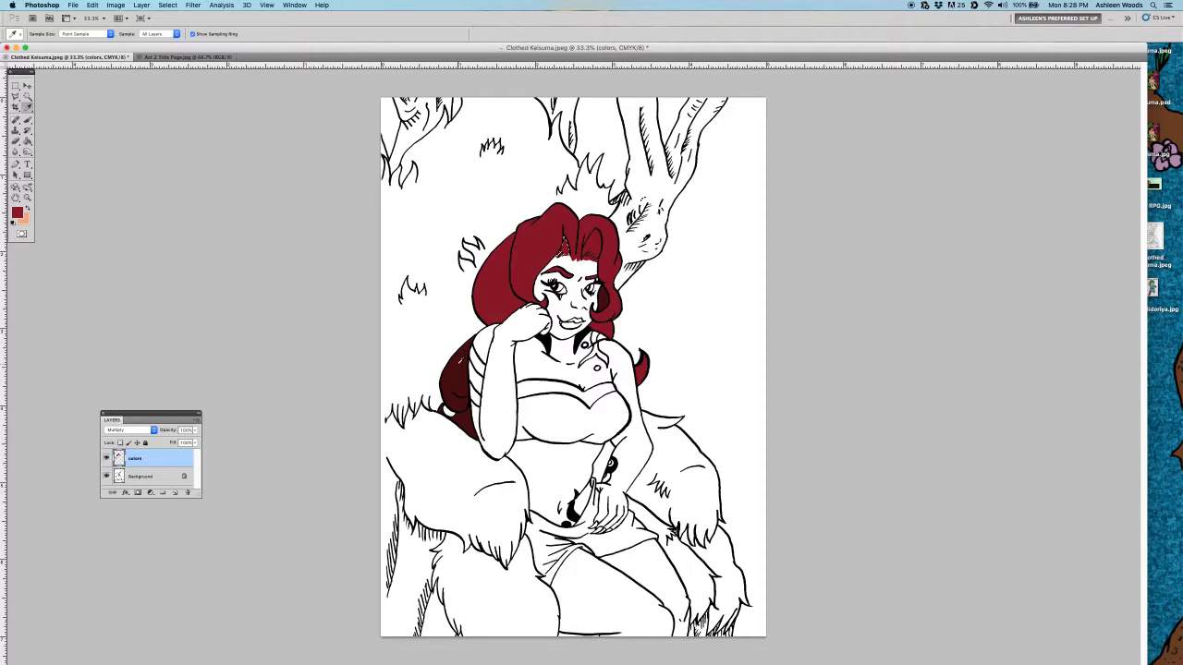
left_click(557, 256)
key("g")
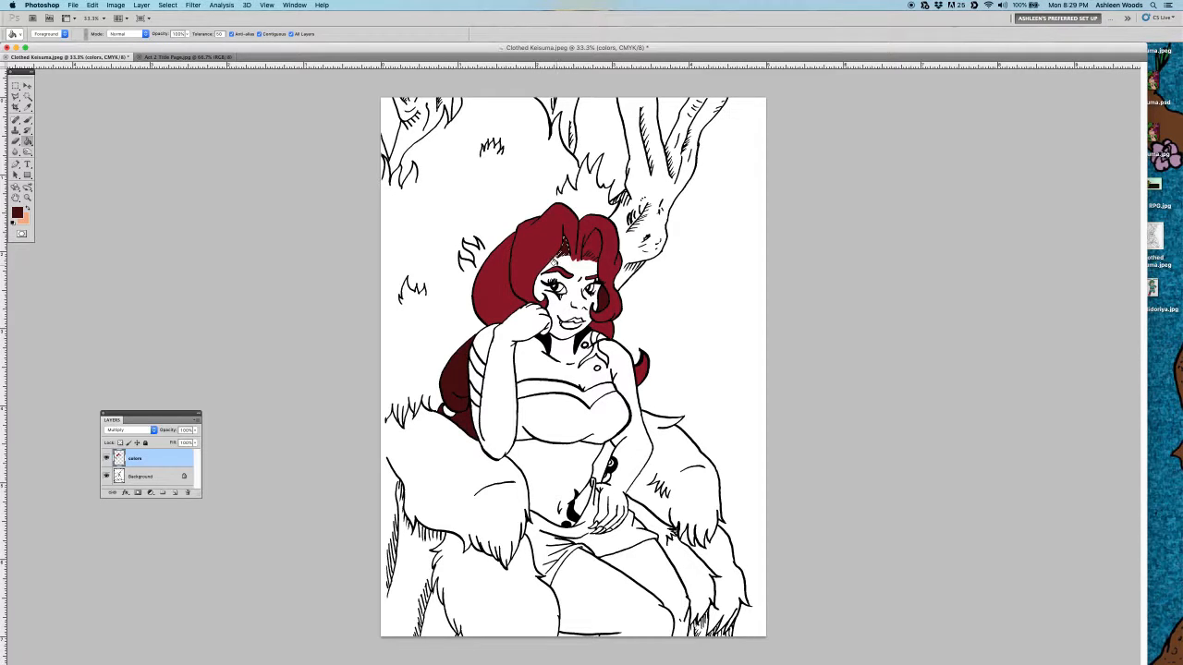
key("z")
left_click_drag(569, 240, 544, 283)
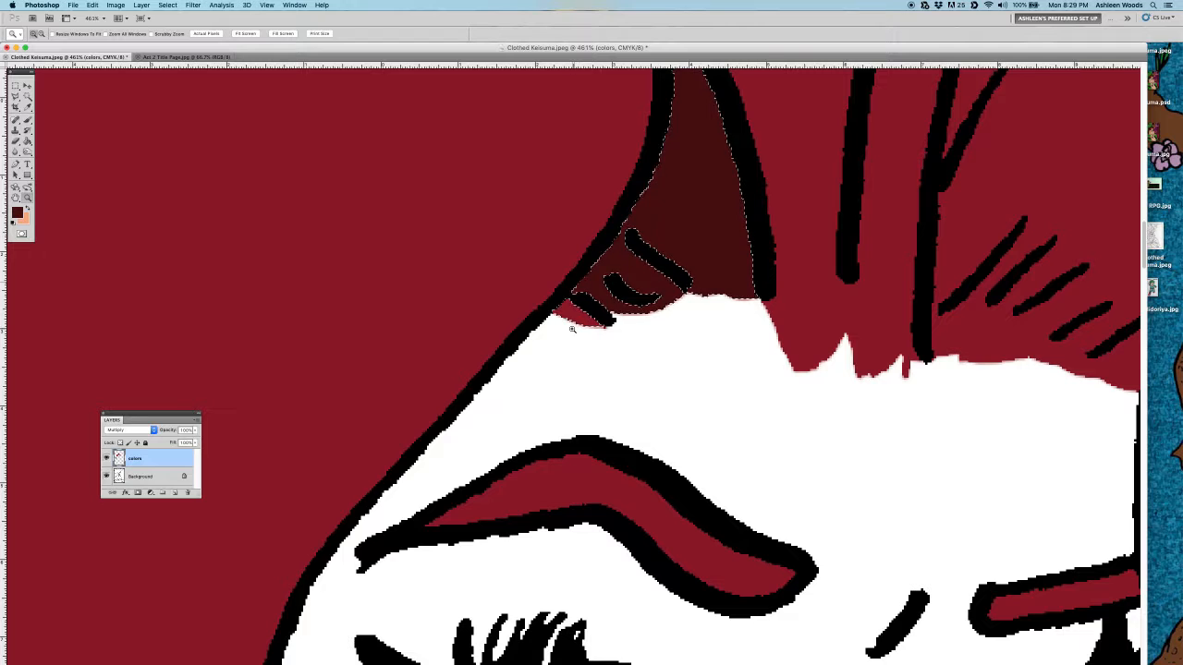
key("g")
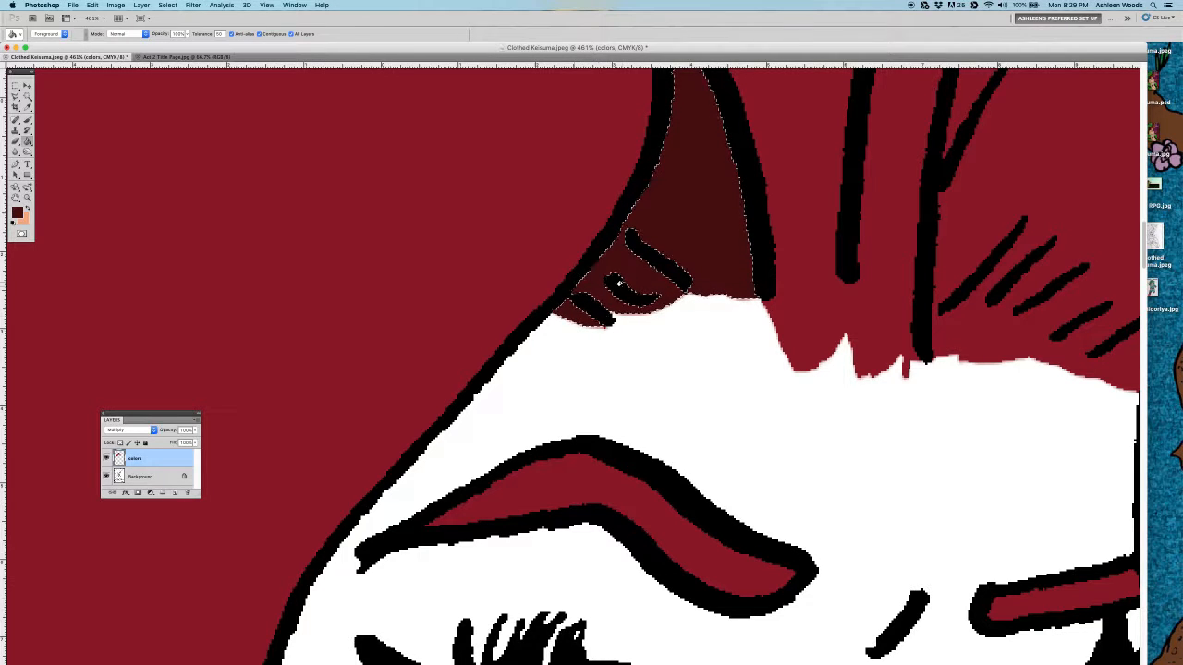
key("super+d")
- Select the enclosed inner hair section above the forehead with the Magic Wand and shade it using a soft round brush at 0% hardness
key("z")
left_click(621, 379, "alt")
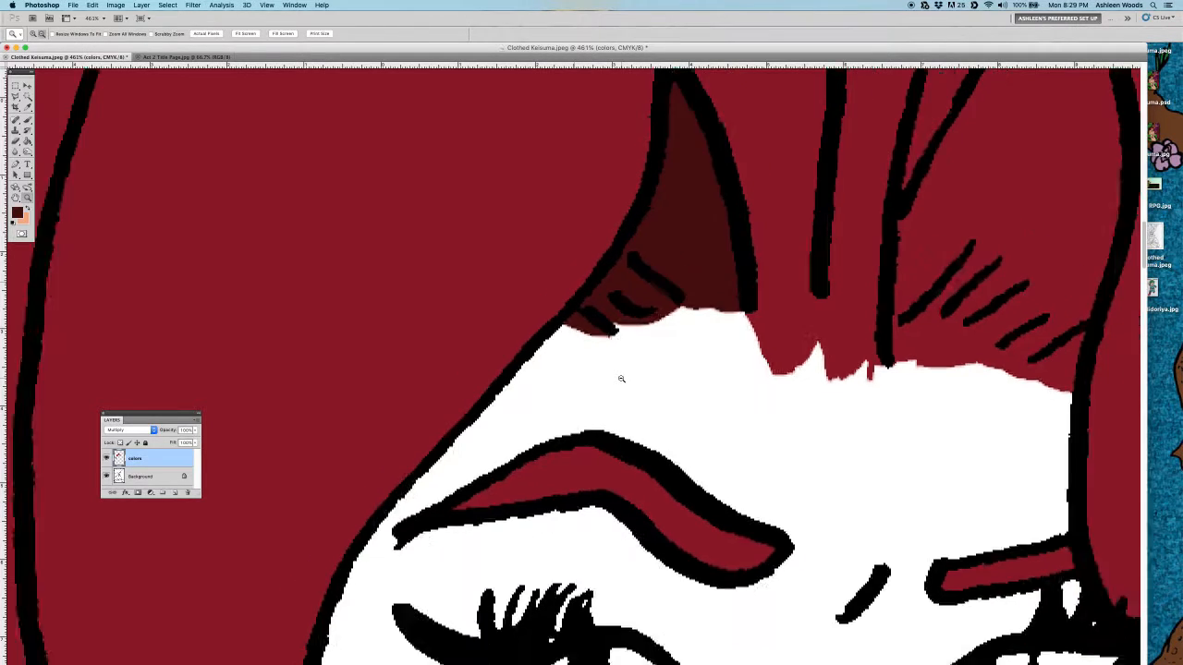
left_click(621, 379, "alt")
left_click(621, 379, "alt")
left_click(621, 379, "alt")
left_click(621, 379, "alt")
left_click(621, 379, "alt")
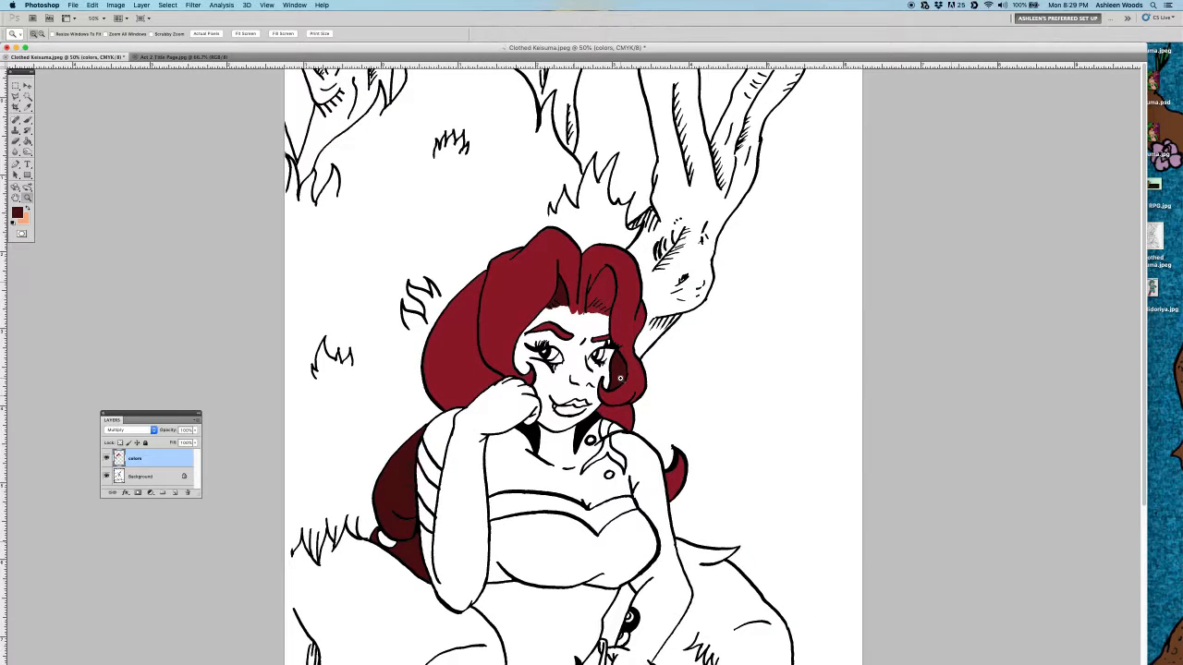
key("w")
left_click(611, 288)
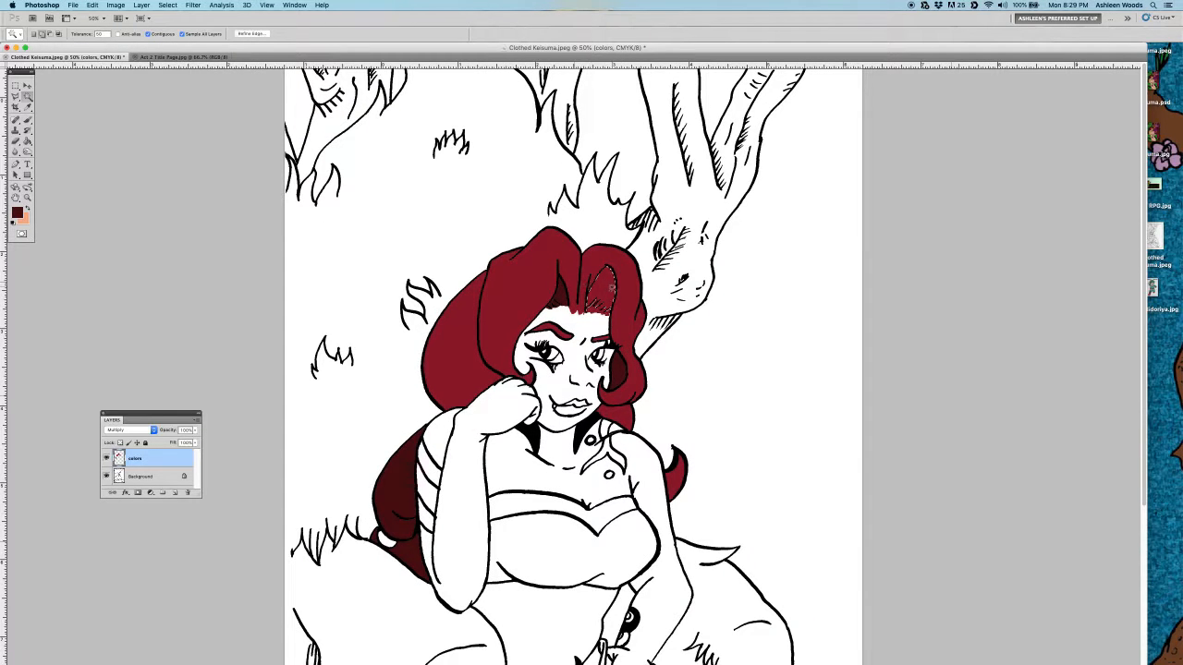
key("b")
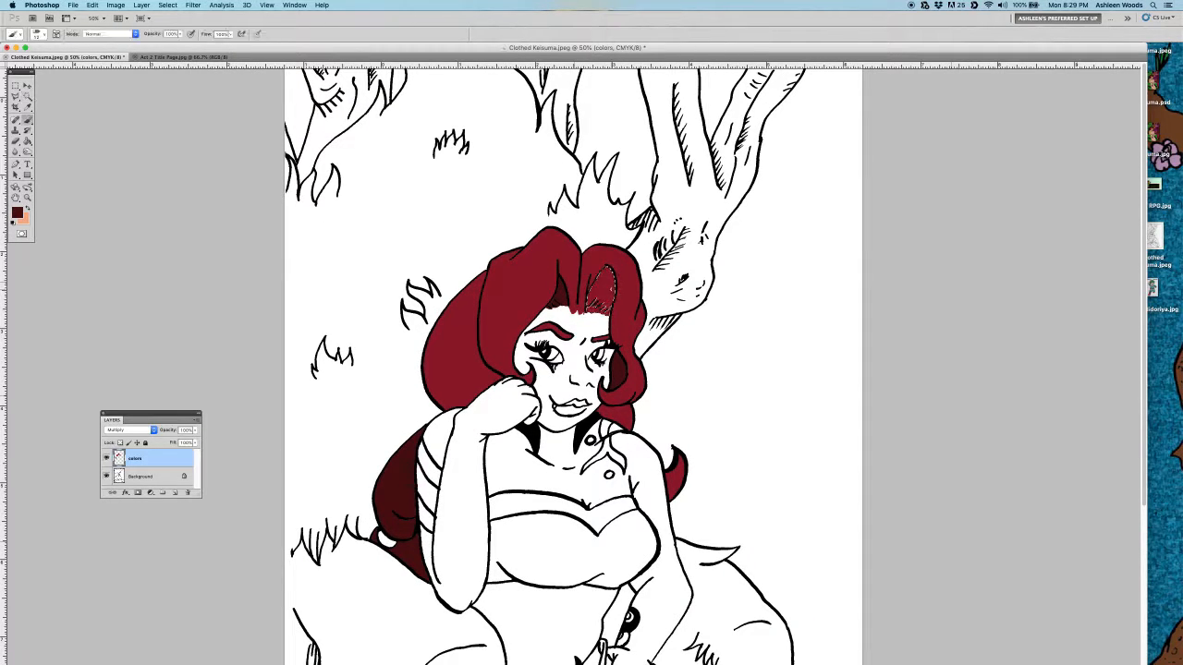
right_click(611, 294)
left_click(620, 348)
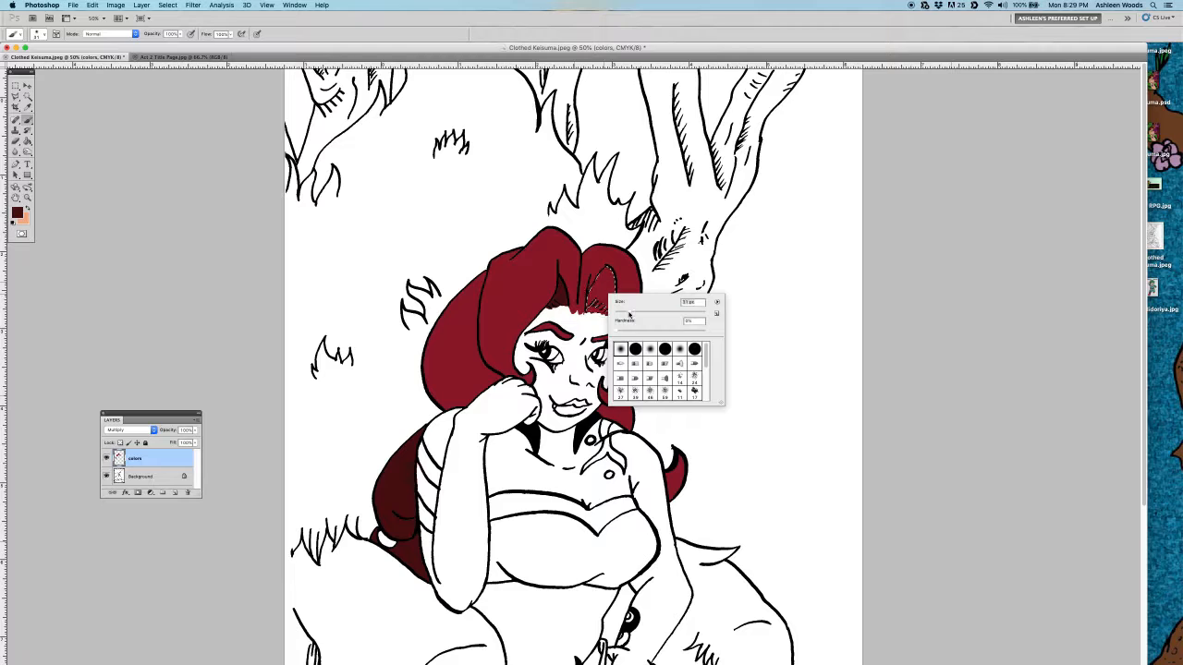
key("Return")
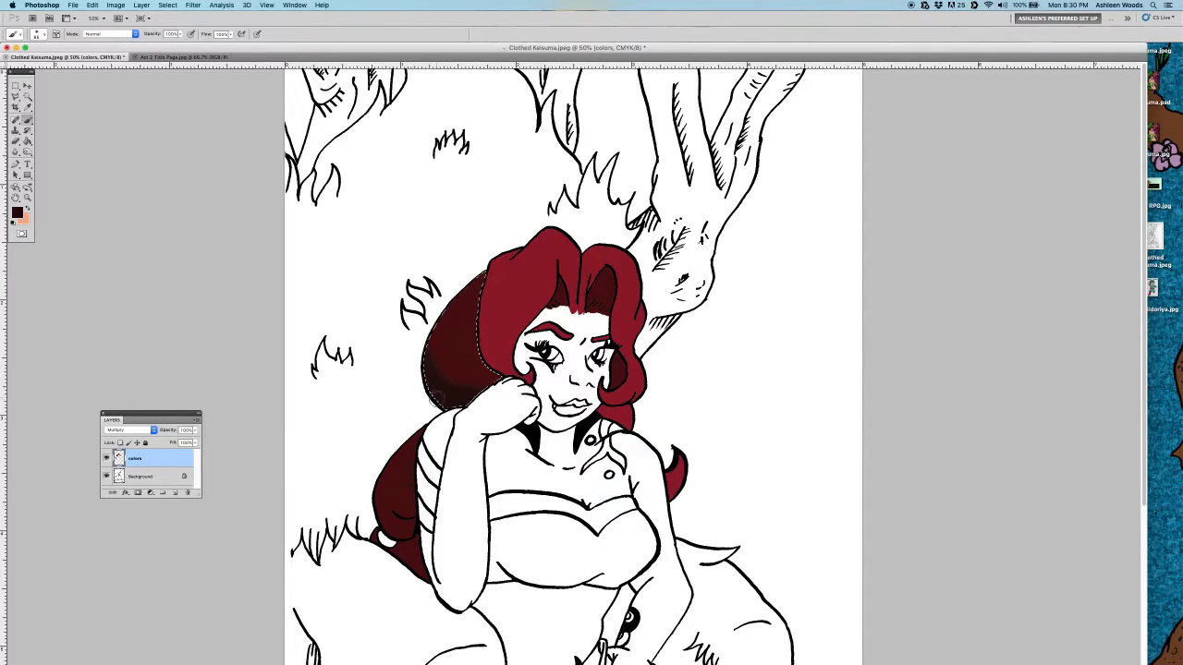
- Add the lower back hair section behind the raised arm to the selection and brush darker shading into it
key("w")
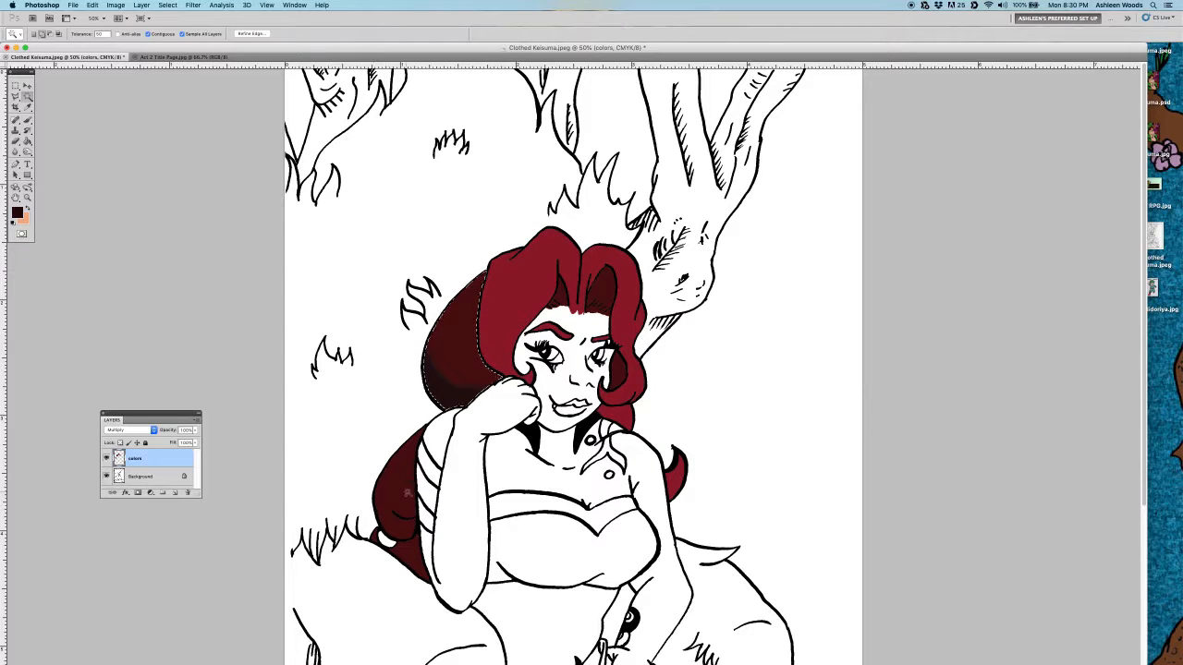
left_click(407, 504, "shift")
key("b")
mouse_move(414, 511)
left_mouse_down()
mouse_move(399, 504)
mouse_move(408, 502)
mouse_move(404, 518)
mouse_move(407, 466)
mouse_move(399, 511)
mouse_move(399, 453)
mouse_move(426, 536)
left_mouse_up()
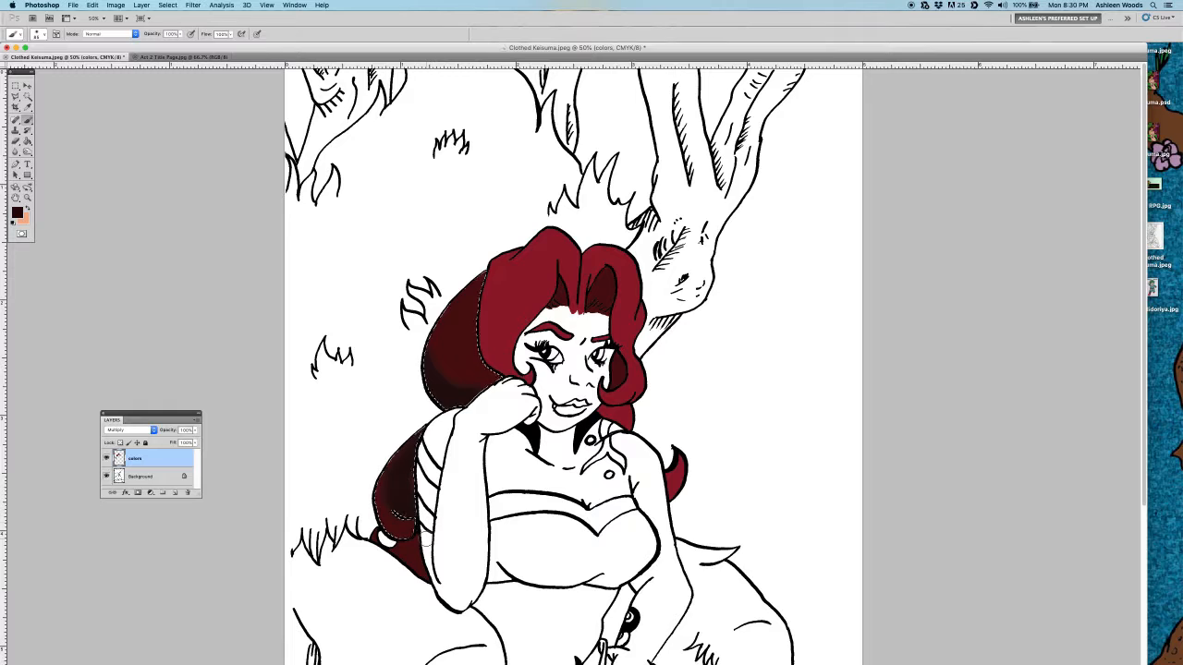
- Select the small hair piece behind the elbow and brush the dark shading color over it
key("w")
left_click(415, 562)
key("b")
mouse_move(425, 577)
left_mouse_down()
mouse_move(407, 550)
mouse_move(399, 567)
mouse_move(388, 552)
mouse_move(399, 545)
left_mouse_up()
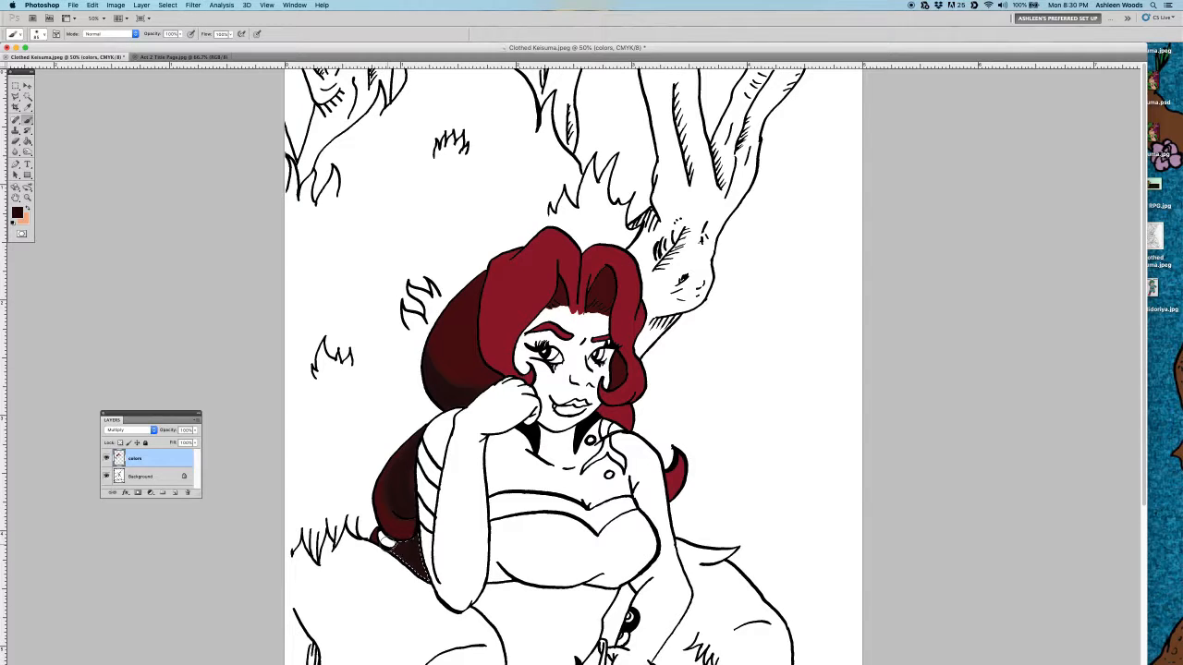
key("w")
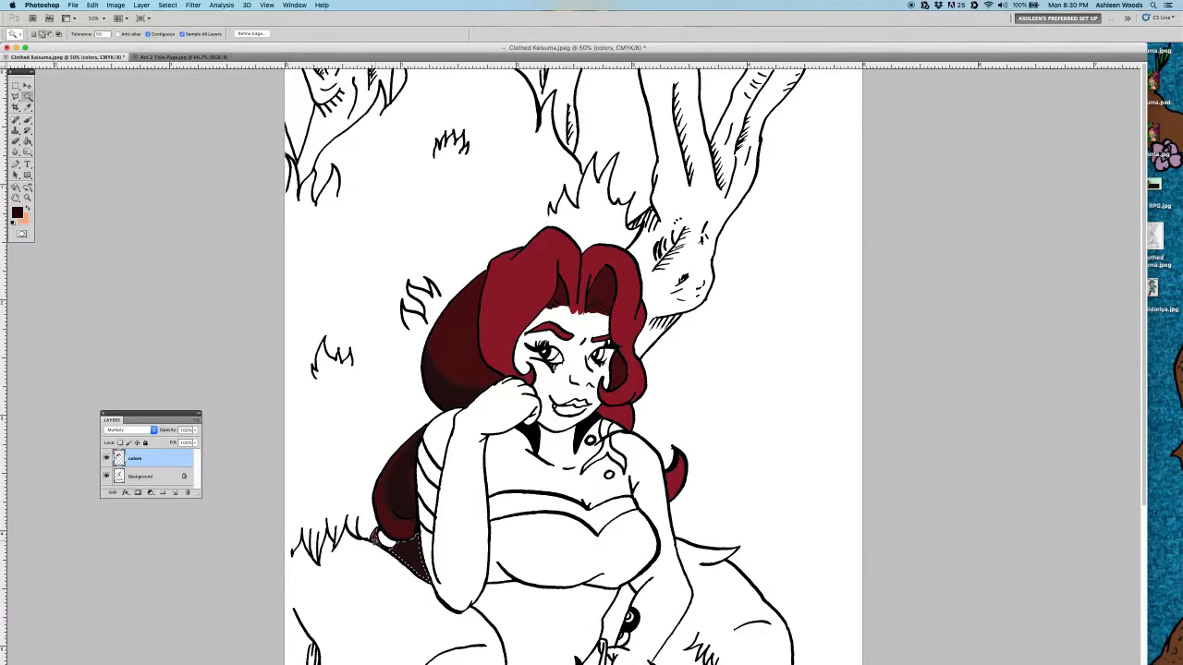
key("b")
mouse_move(382, 546)
left_mouse_down()
mouse_move(411, 564)
mouse_move(407, 592)
mouse_move(393, 554)
mouse_move(399, 582)
left_mouse_up()
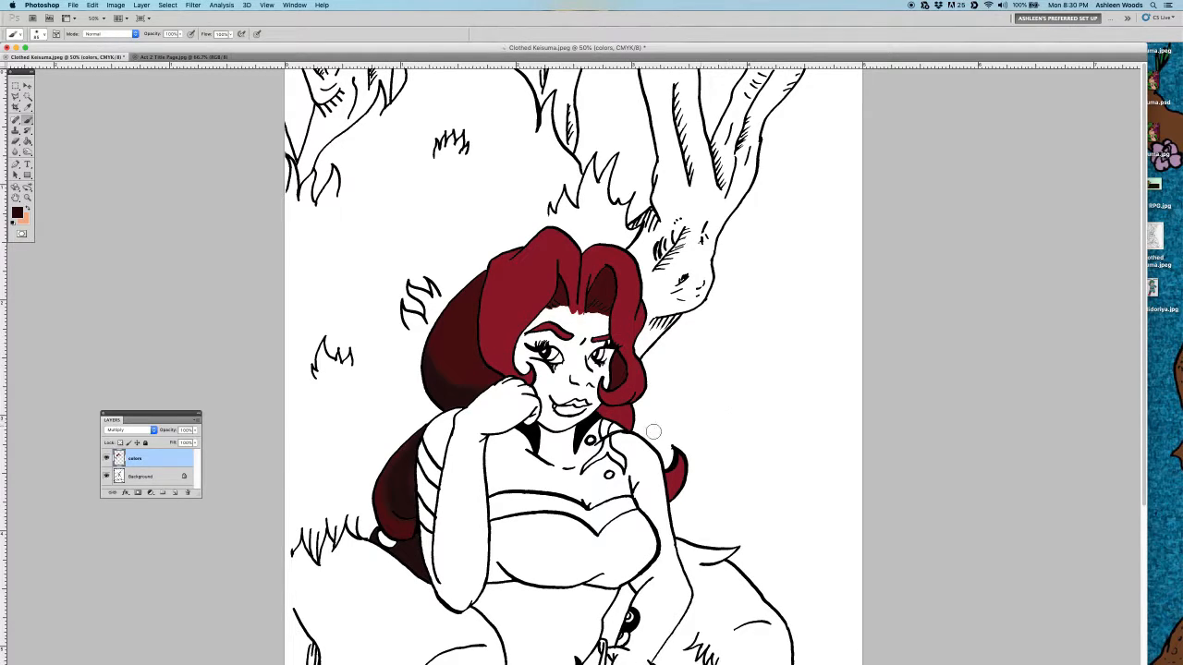
- Select the hair section beside the neck, sample the dark back-hair color, and brush shading into the section
key("w")
left_click(614, 418)
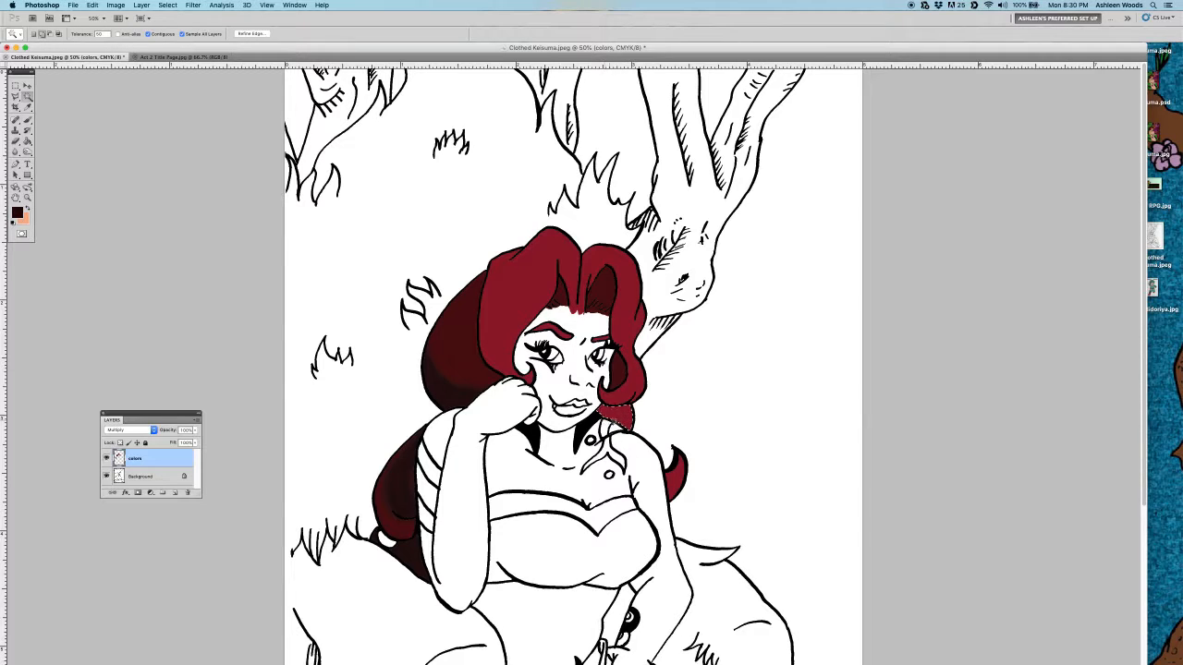
key("b")
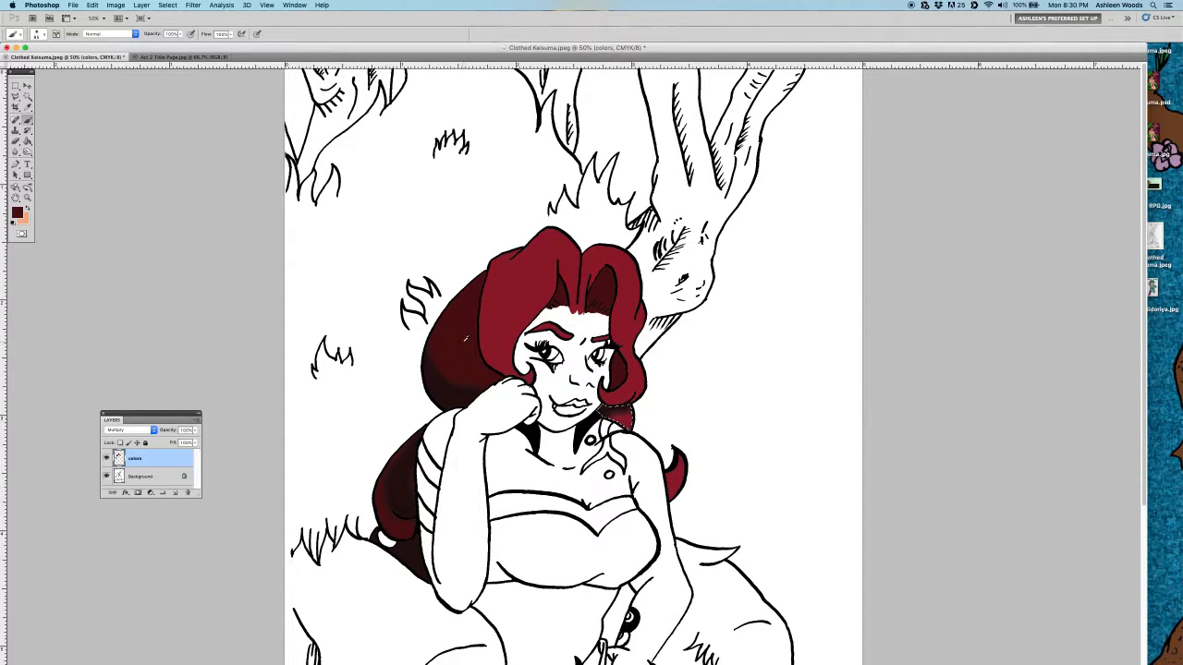
left_click(463, 341, "alt")
mouse_move(634, 407)
left_mouse_down()
mouse_move(614, 425)
mouse_move(624, 421)
mouse_move(610, 412)
mouse_move(629, 409)
mouse_move(606, 415)
mouse_move(627, 417)
left_mouse_up()
- Switch to a brighter red and a textured brush tip, and paint highlights on the hair curl beside the shoulder and the front hair
left_click(638, 392, "alt")
right_click(712, 472)
left_click(738, 478)
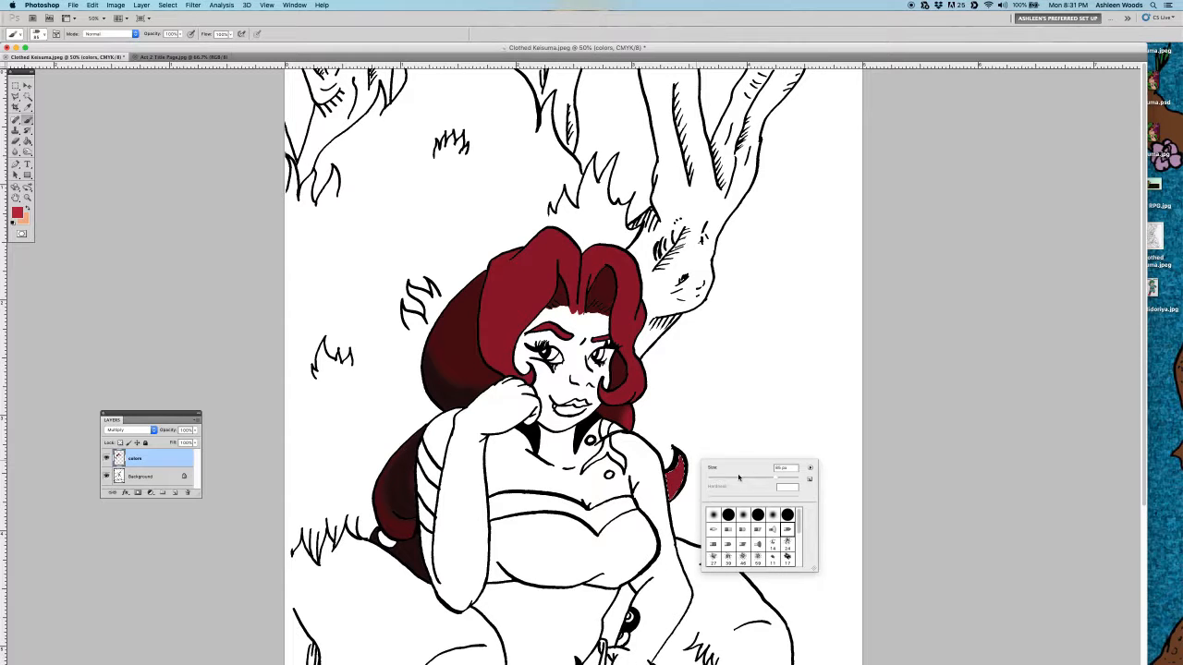
key("Return")
mouse_move(679, 467)
left_mouse_down()
mouse_move(669, 486)
mouse_move(675, 473)
mouse_move(681, 496)
left_mouse_up()
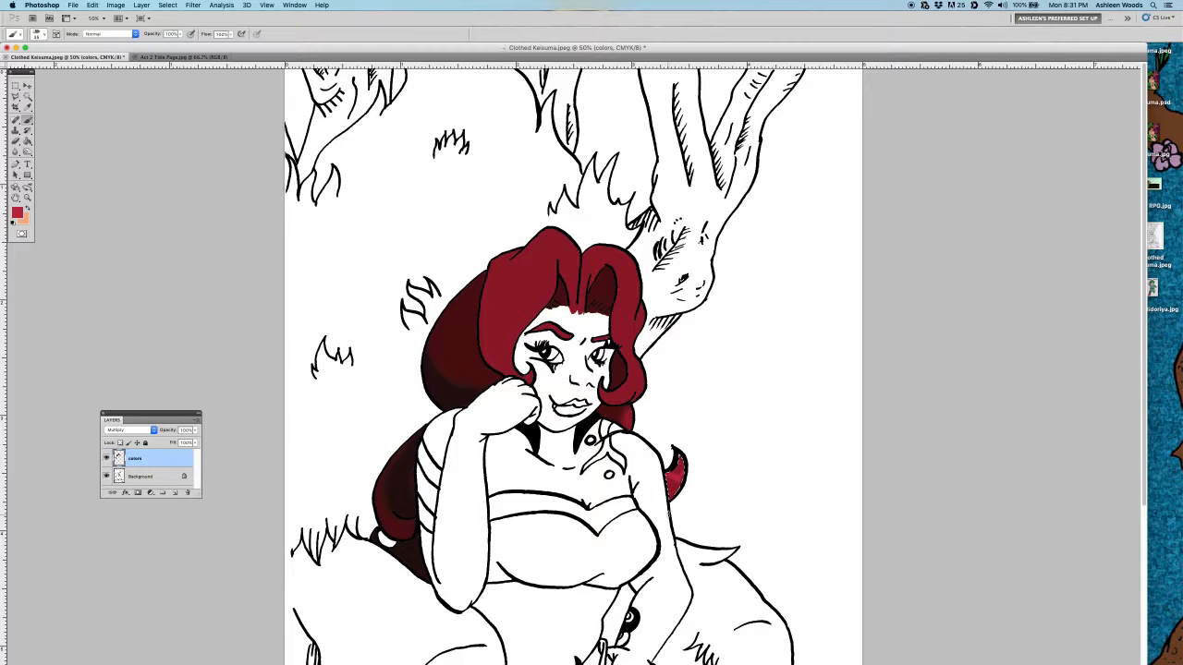
right_click(660, 407)
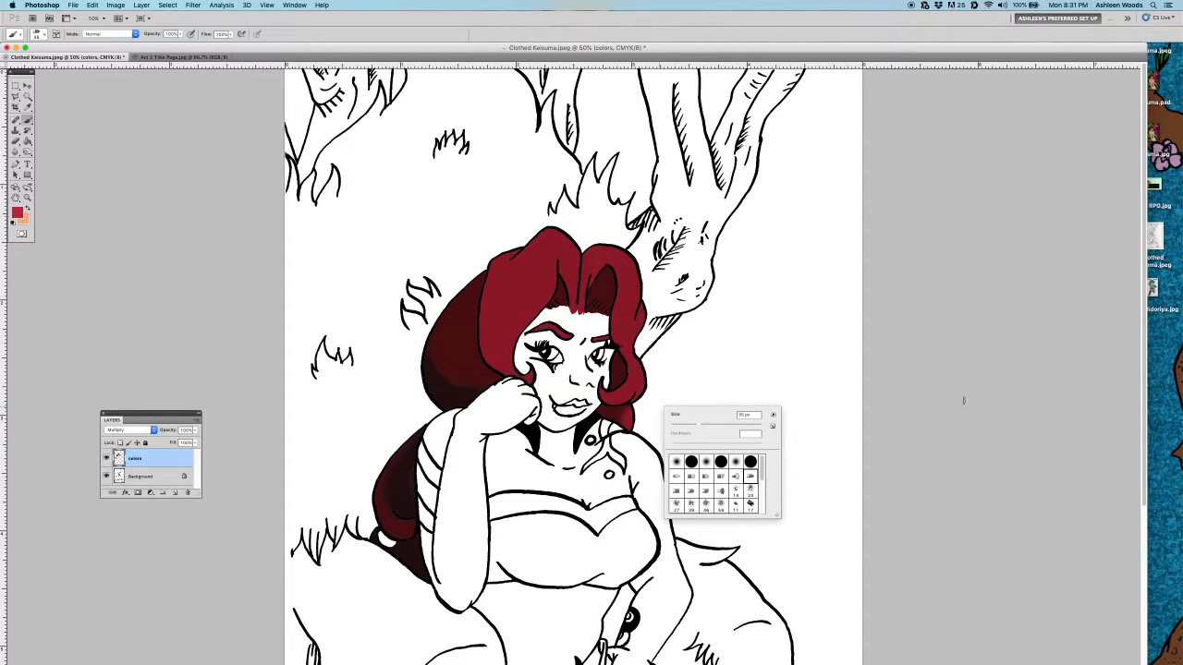
left_click(942, 406)
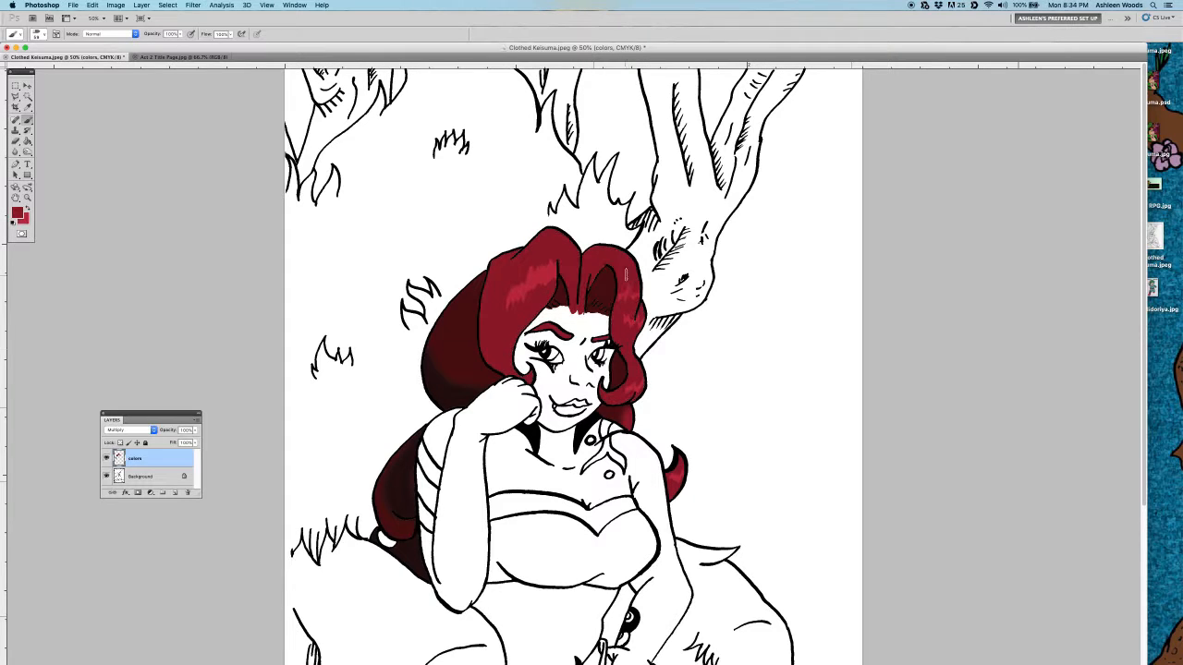
- Select the front hair with the Magic Wand, sample the dark back-hair color, and lighten it to a medium dark red for the brush
key("w")
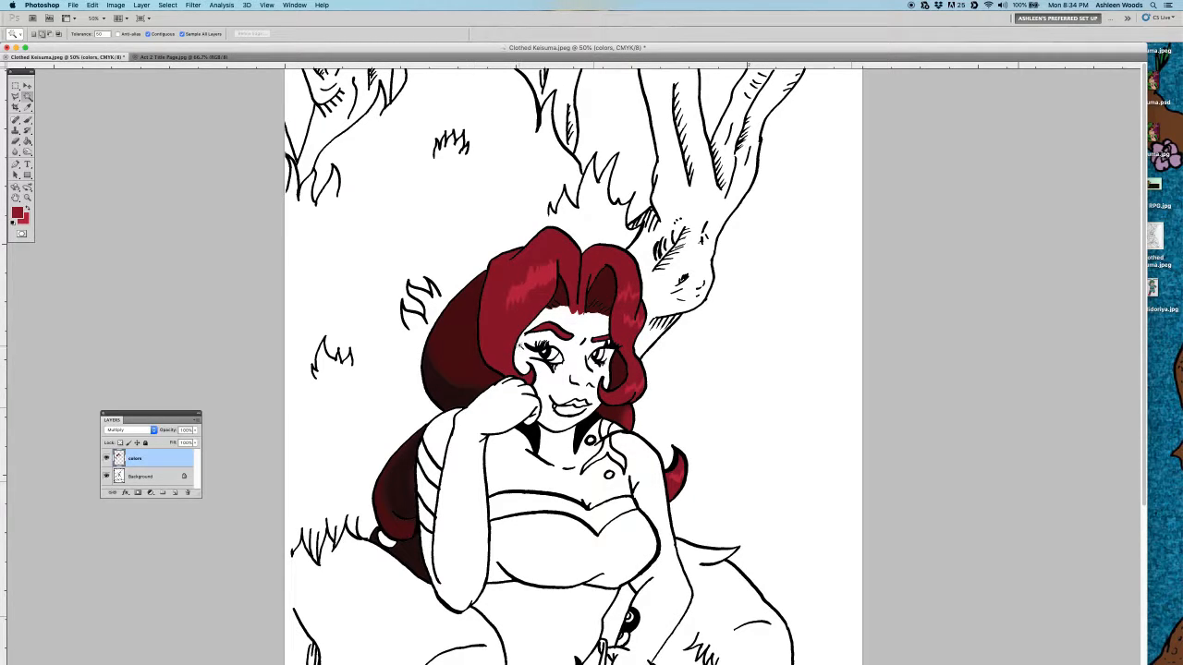
left_click(501, 341)
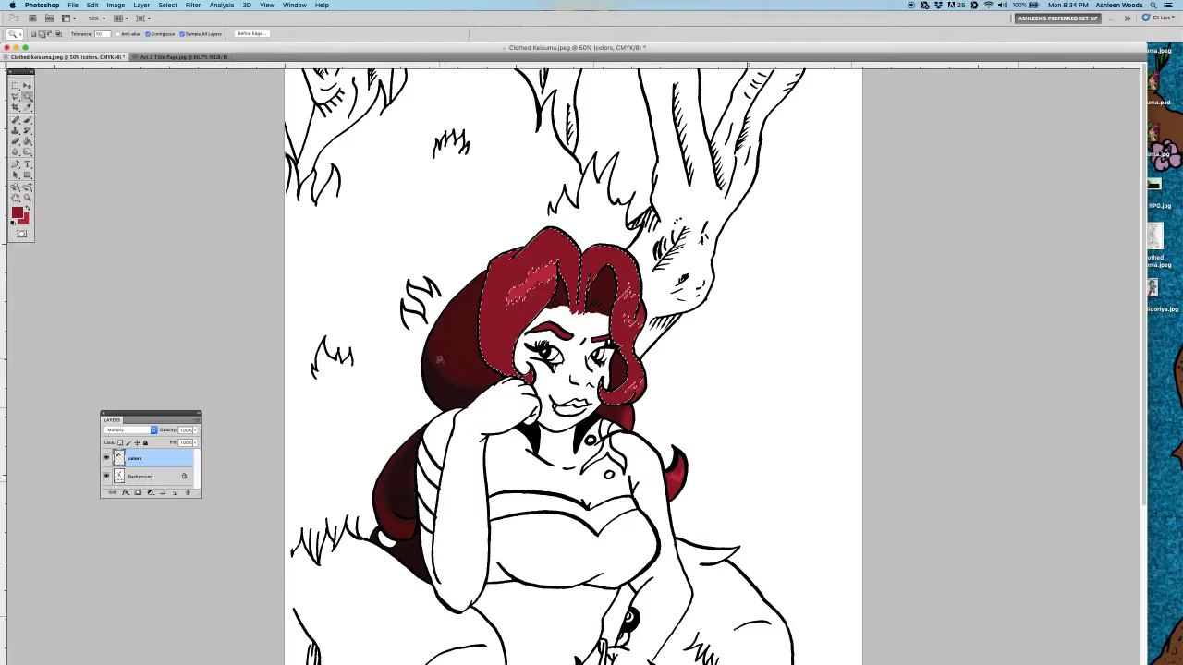
key("i")
left_click(443, 364)
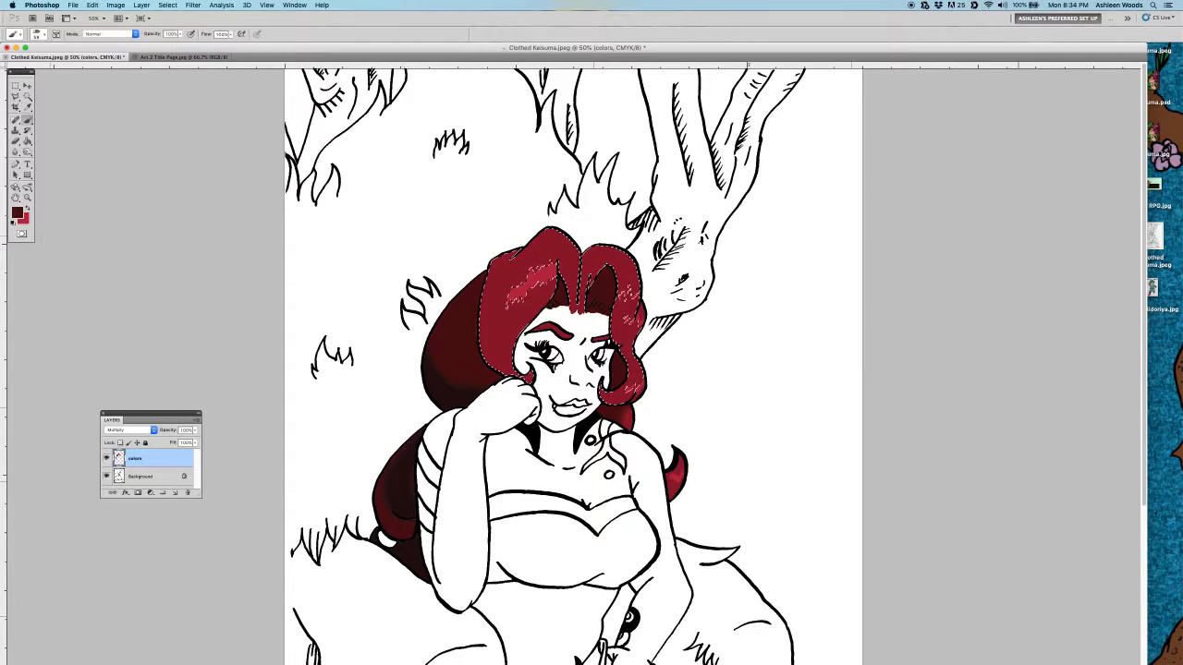
left_click(15, 214)
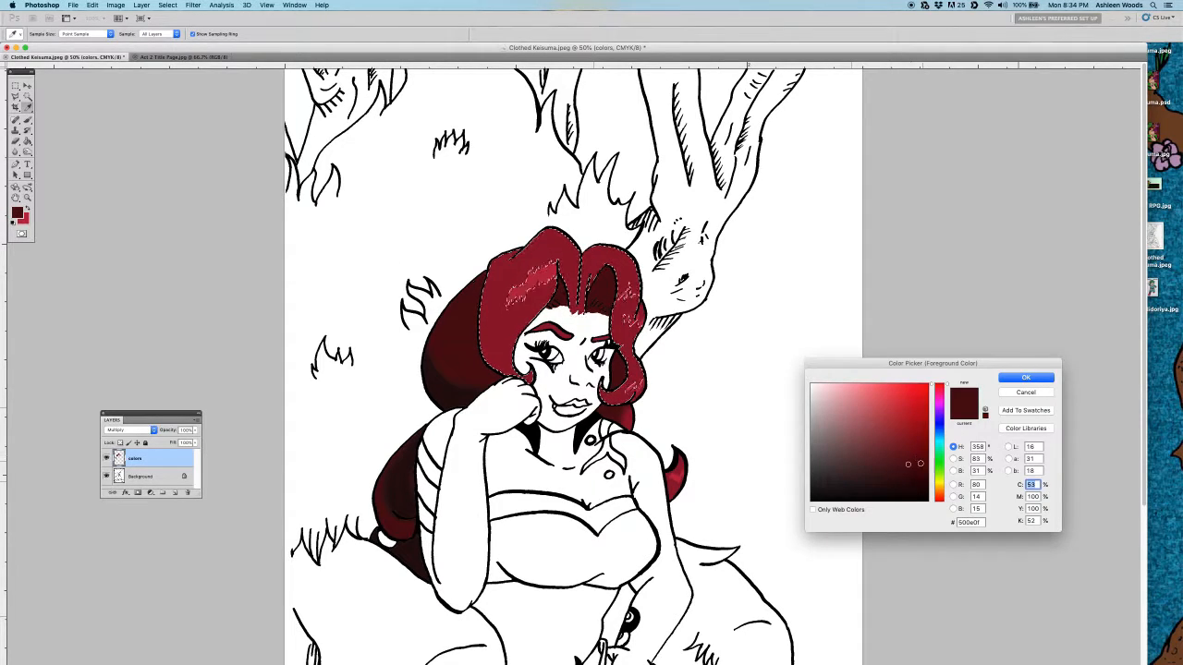
left_click_drag(907, 464, 906, 439)
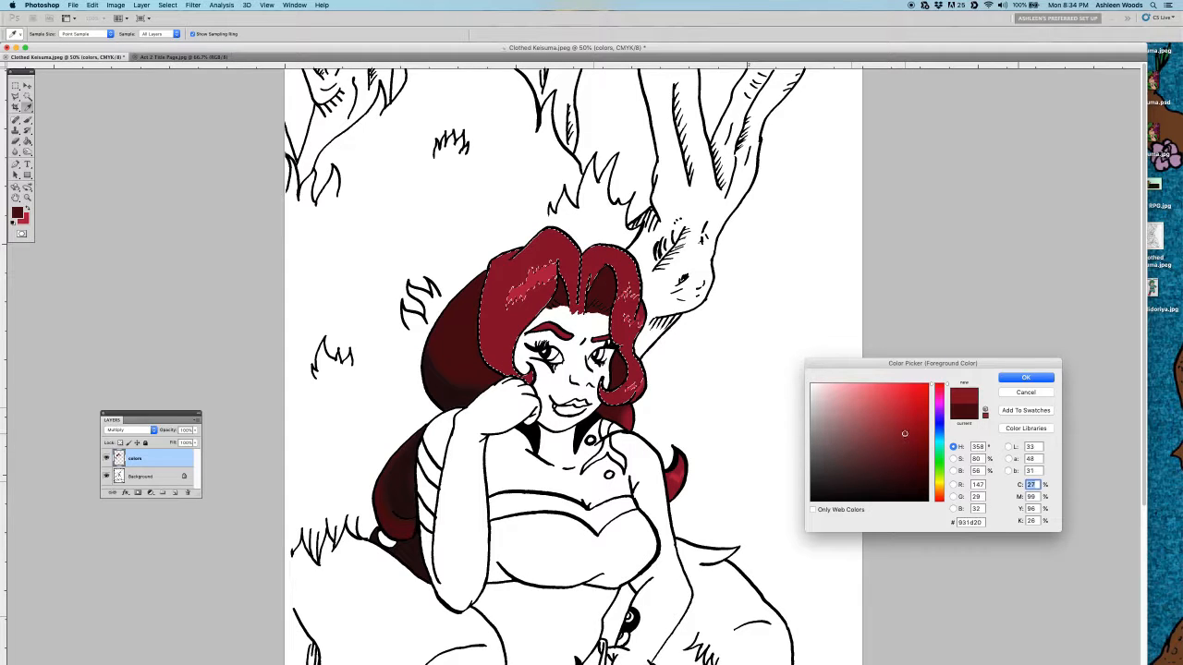
left_click(1026, 377)
key("b")
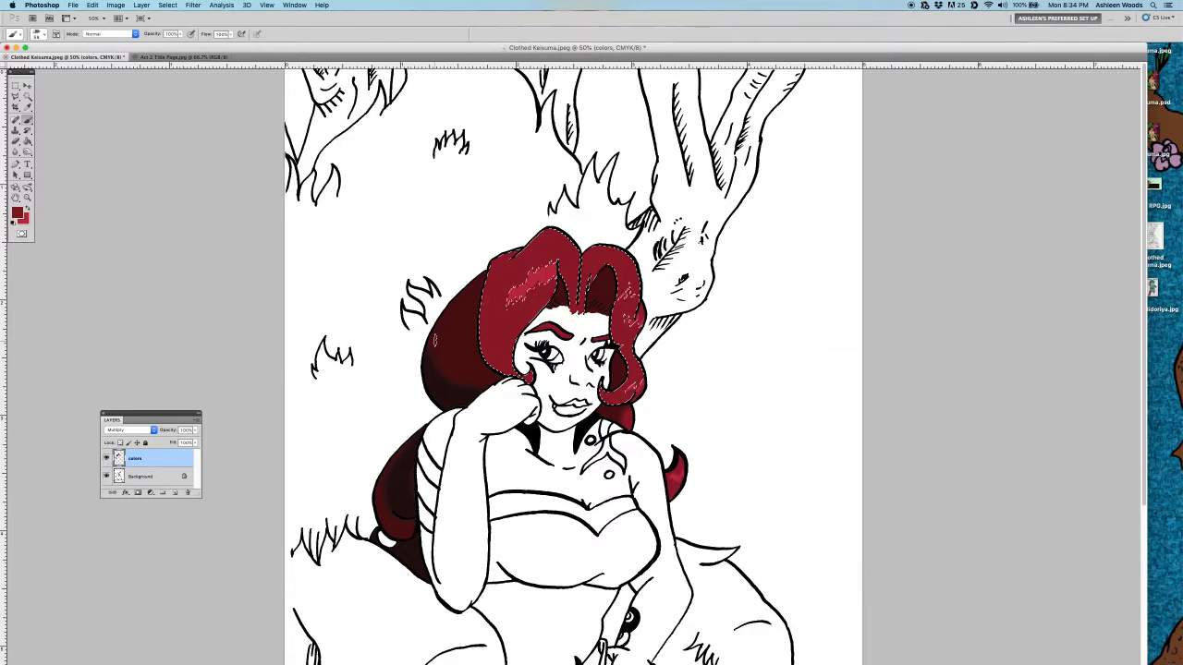
- Shade the edges of the selected front hair using a soft round brush at 0% hardness, and deselect it
right_click(476, 324)
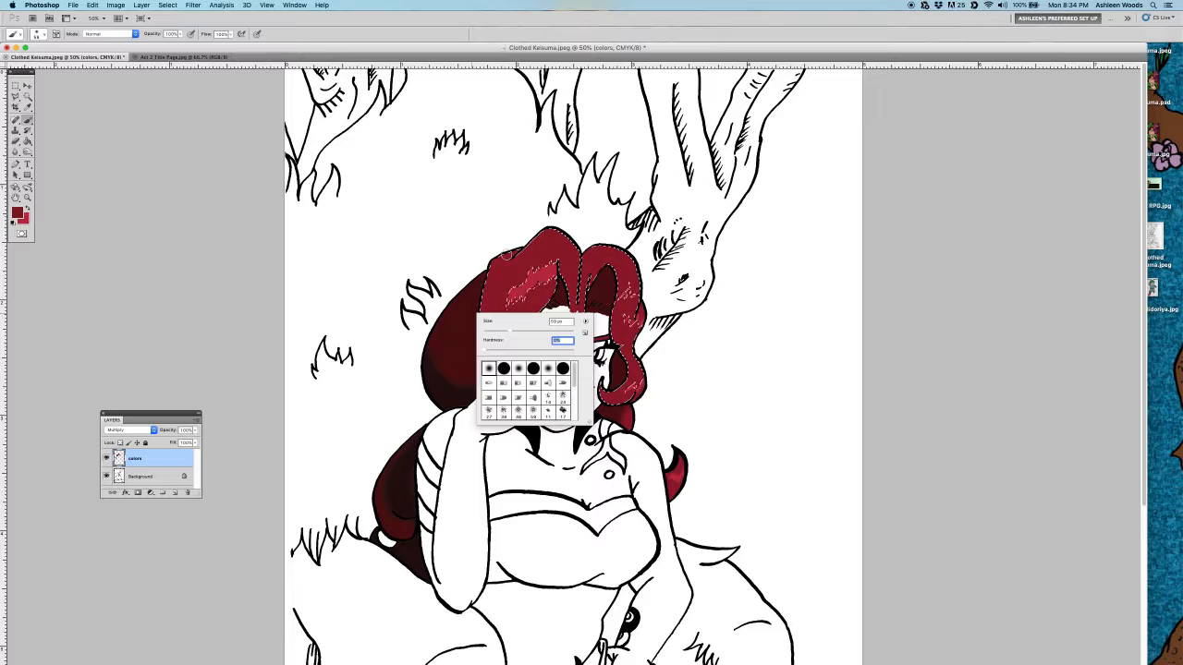
key("Return")
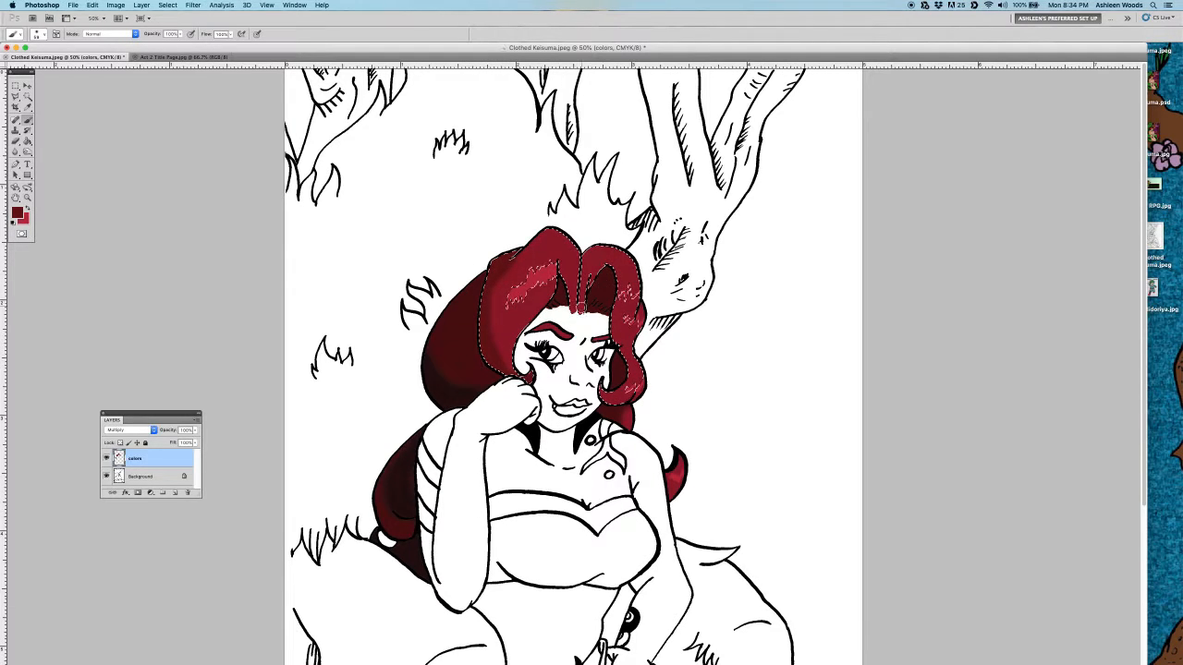
key("cmd+d")
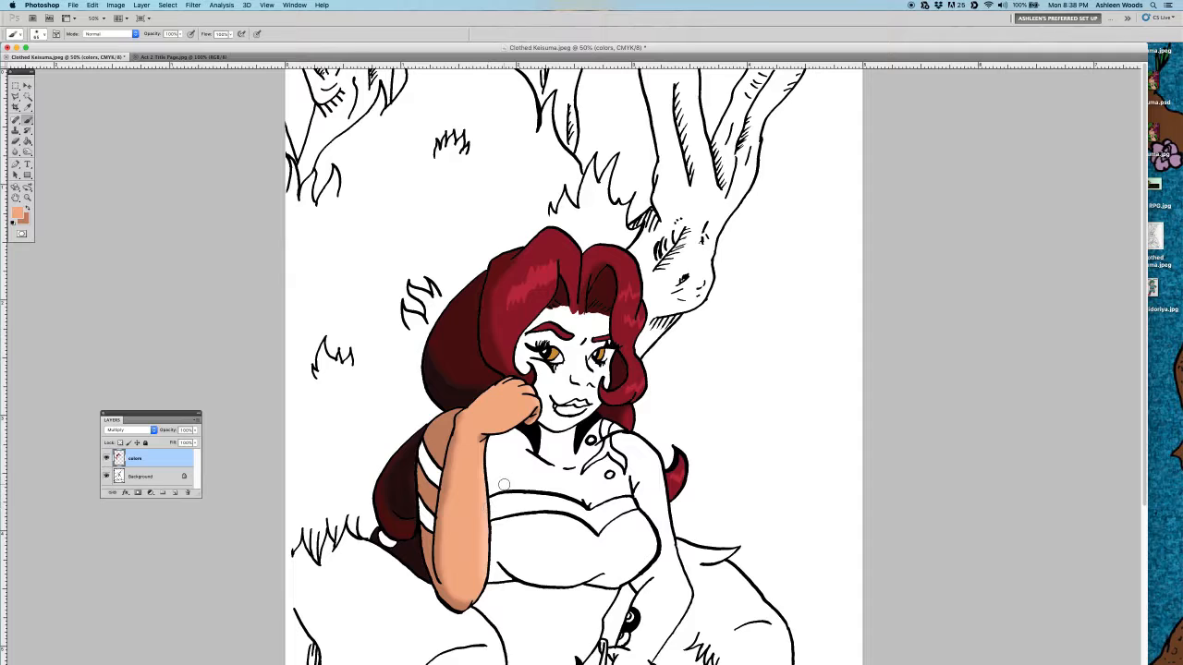
- Try brushing the skin tone freely over the chest and neighbouring hair without a selection, and undo the strokes
key("w")
left_click(561, 388)
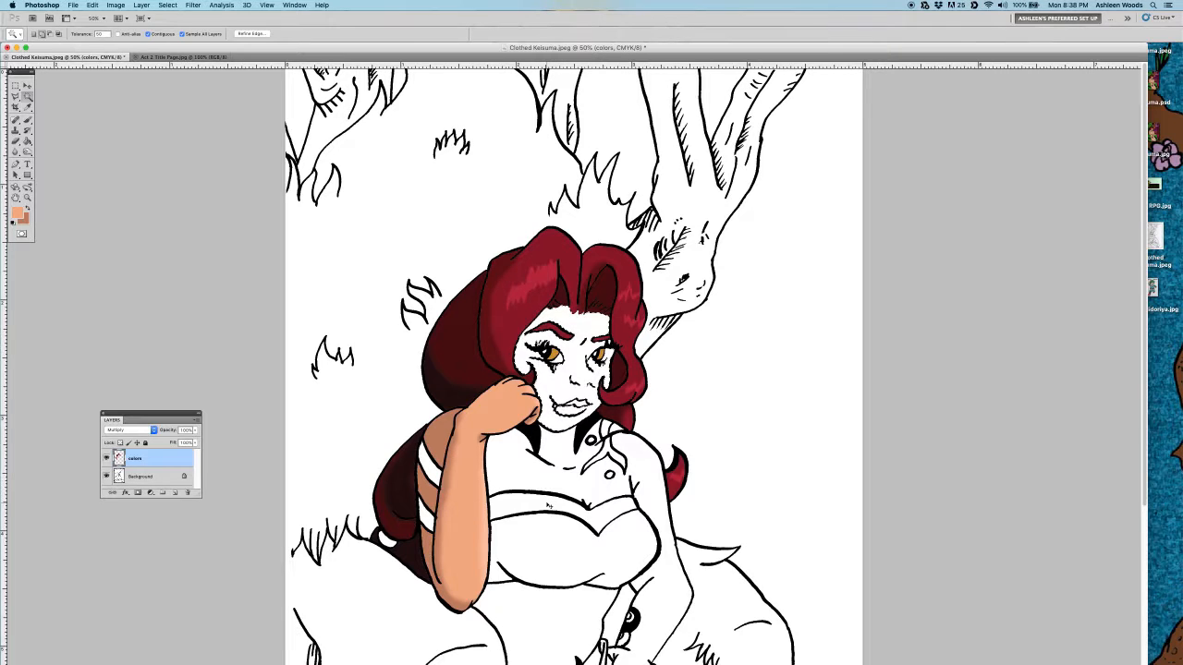
key("b")
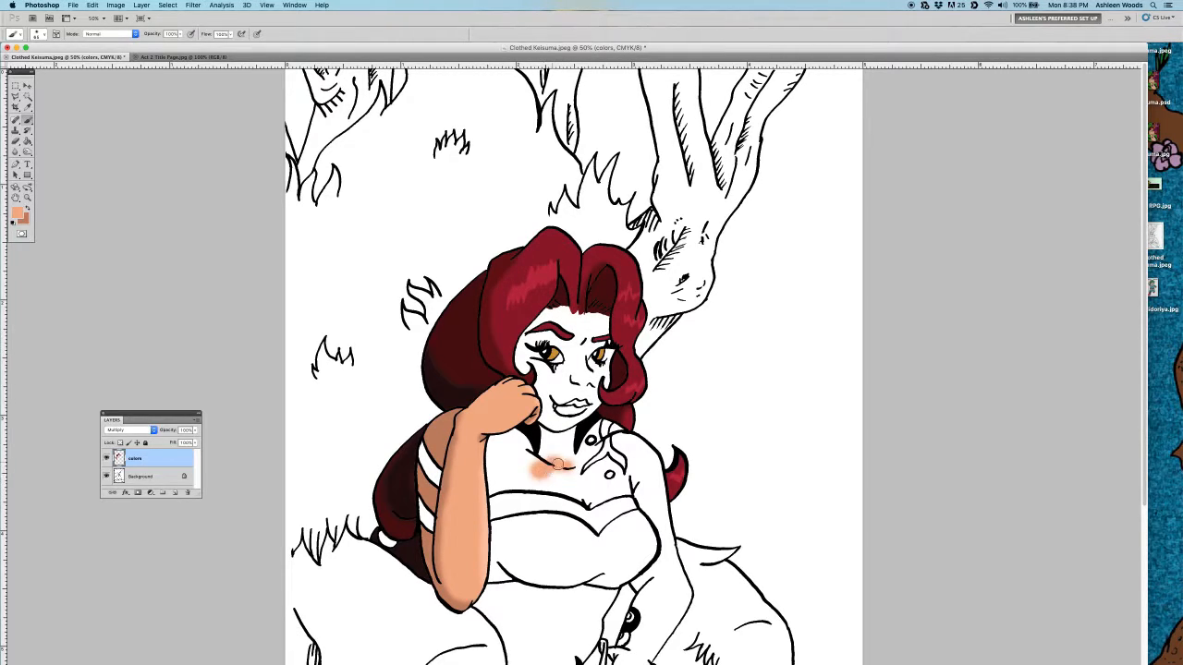
mouse_move(528, 461)
left_mouse_down()
mouse_move(495, 473)
mouse_move(517, 459)
mouse_move(505, 467)
mouse_move(542, 470)
mouse_move(502, 464)
mouse_move(461, 343)
mouse_move(458, 369)
mouse_move(478, 368)
mouse_move(501, 337)
mouse_move(461, 420)
left_mouse_up()
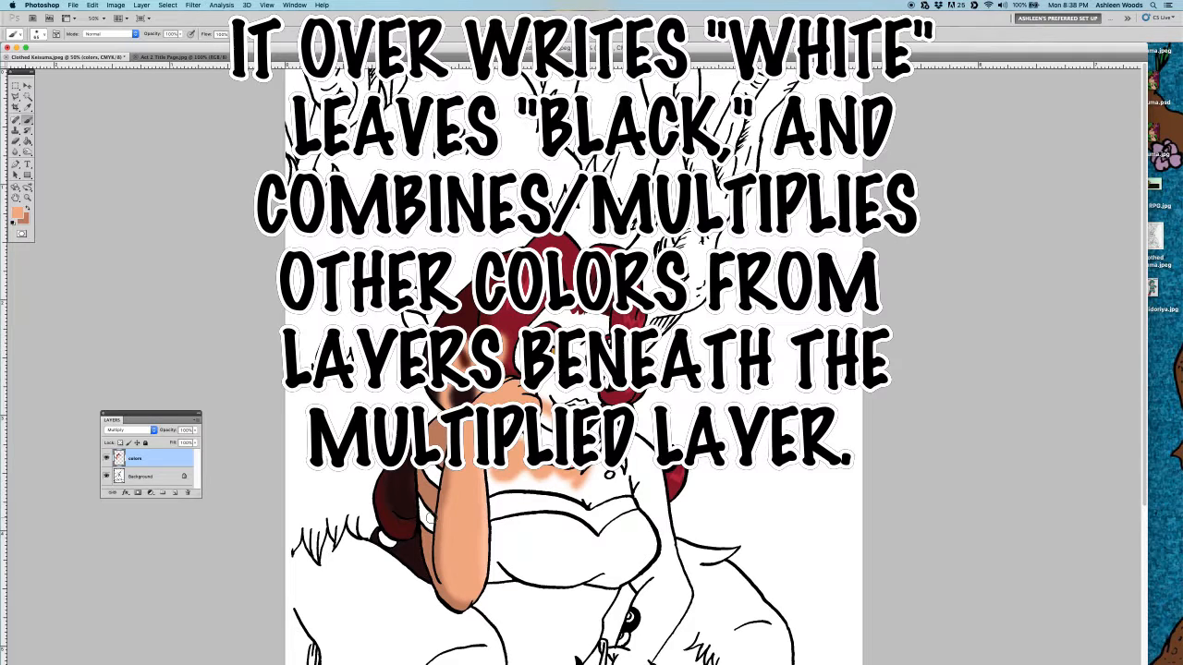
key("super+z")
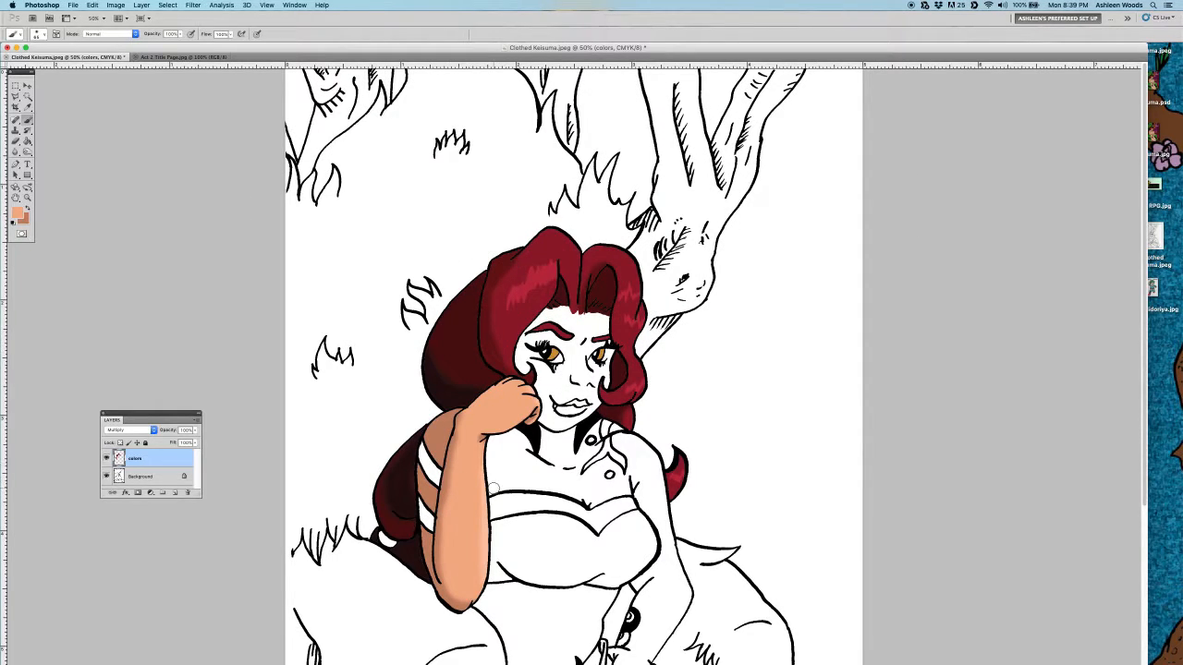
- Select the chest and connected arm skin with the Magic Wand, fill it with the light skin tone, and deselect
key("w")
left_click(523, 479)
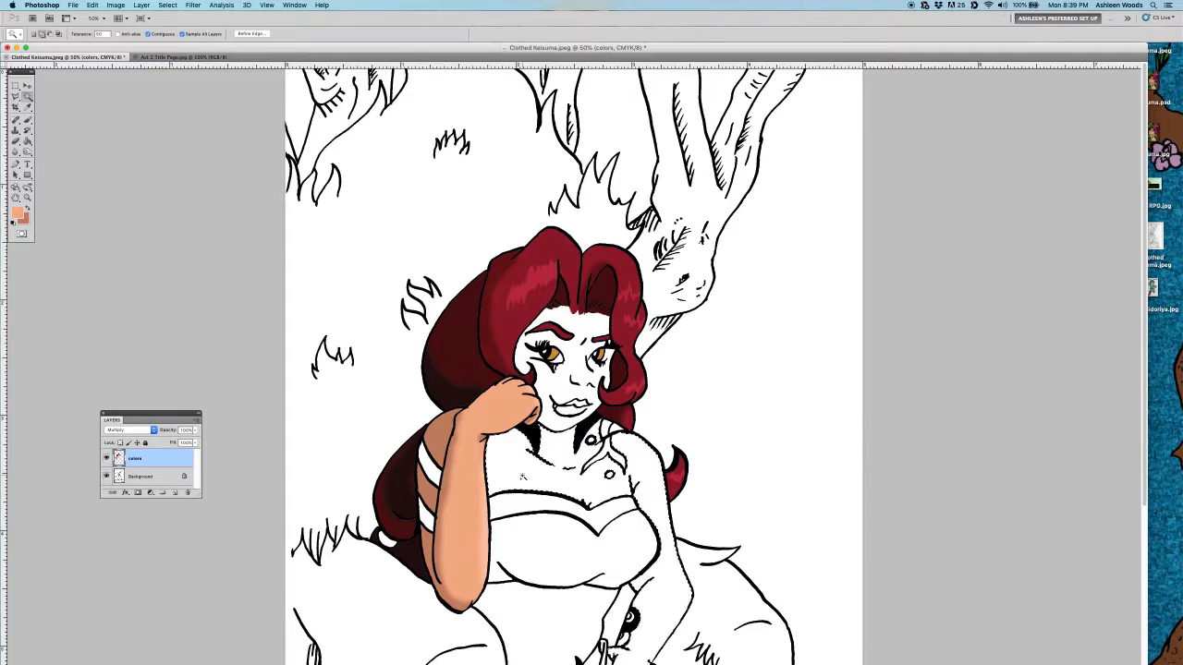
key("g")
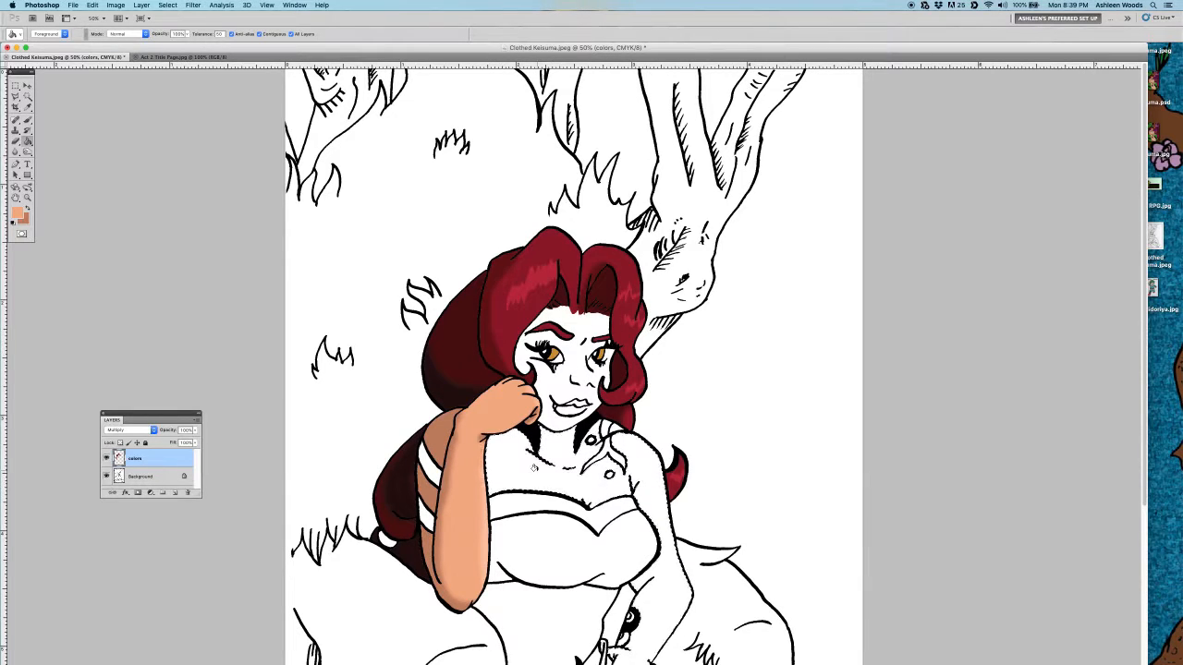
left_click(526, 474)
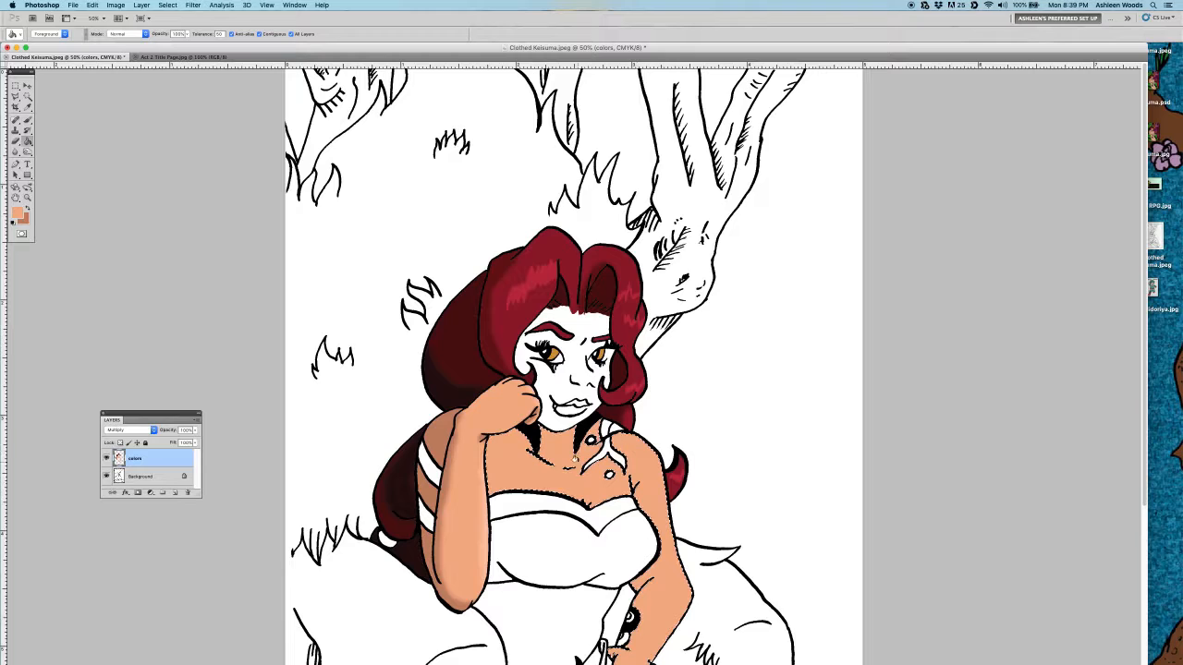
key("super+d")
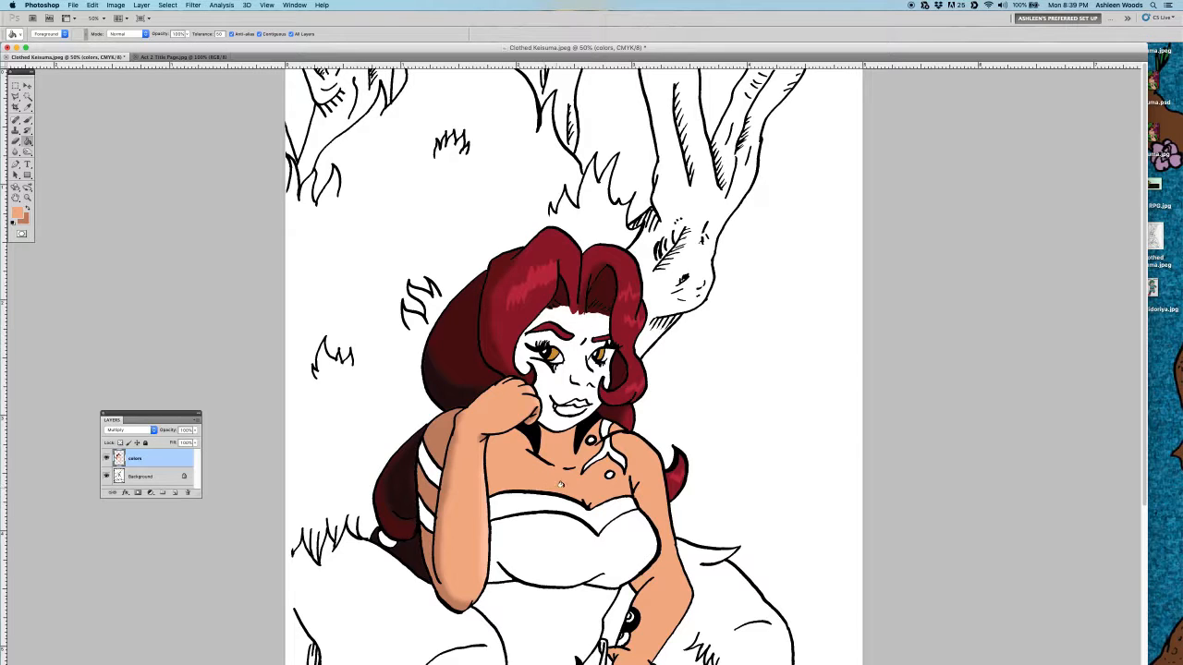
- Reselect the chest and arm skin and brush the darker skin tone onto the neck just below the chin
key("b")
key("super+shift+d")
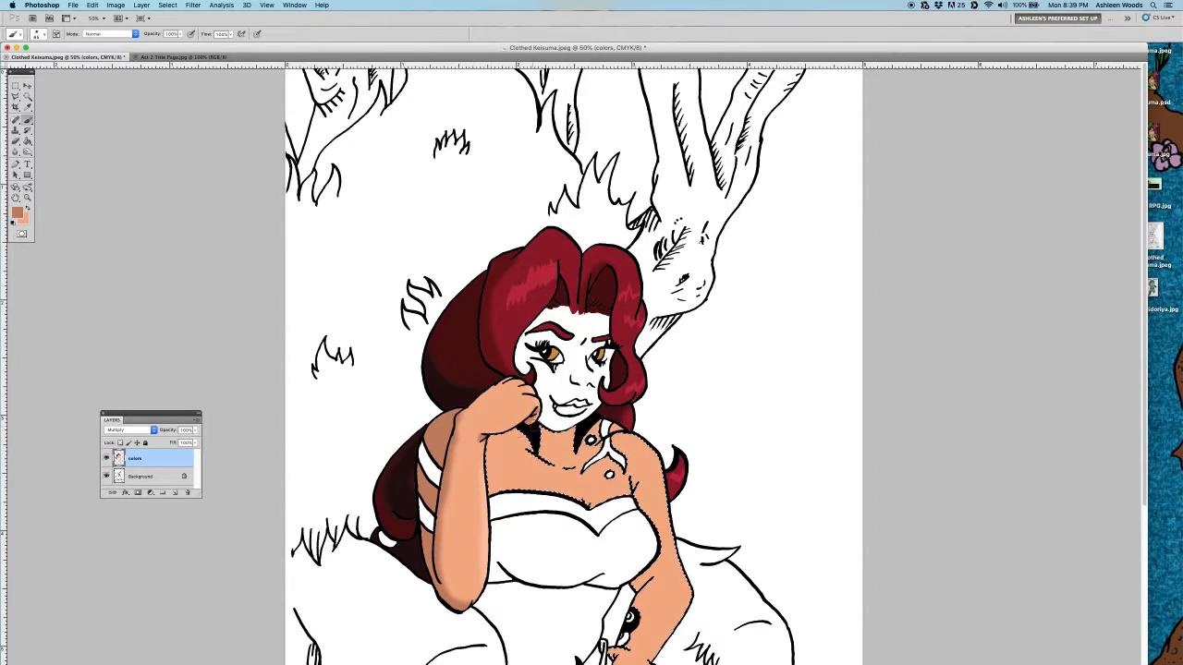
key("x")
mouse_move(537, 429)
left_mouse_down()
mouse_move(592, 440)
mouse_move(534, 430)
left_mouse_up()
- Compare the Normal and Multiply blending modes on the colors layer using an unselected scribble of darker skin tone over the raised arm
left_click(153, 431)
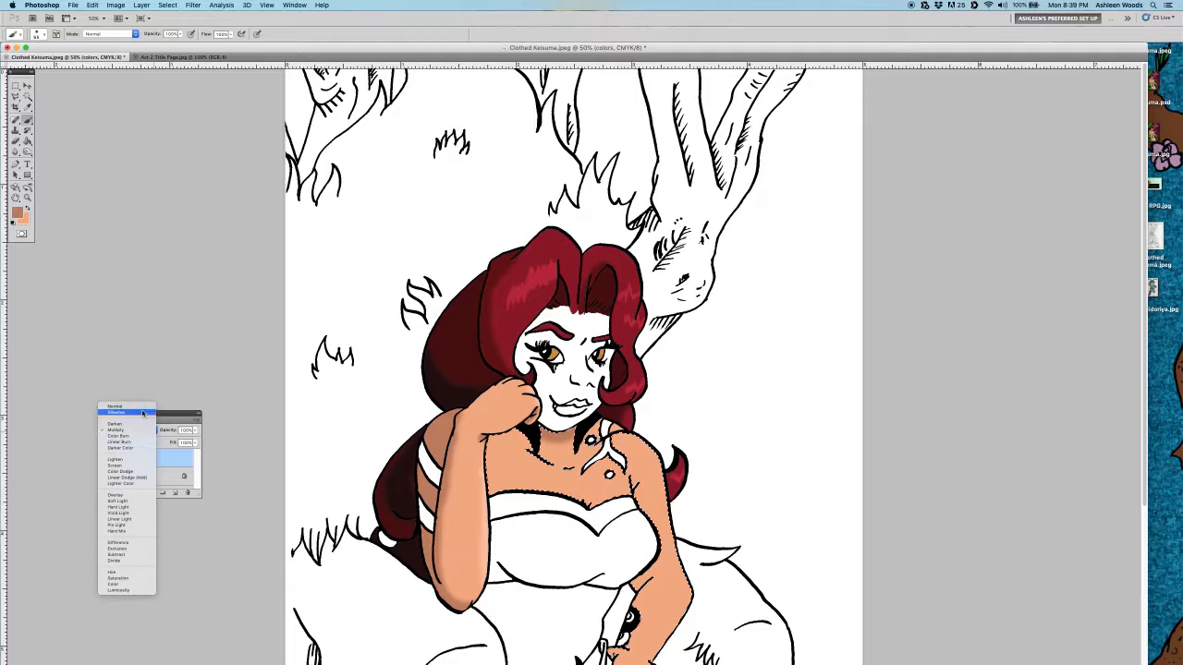
left_click(144, 409)
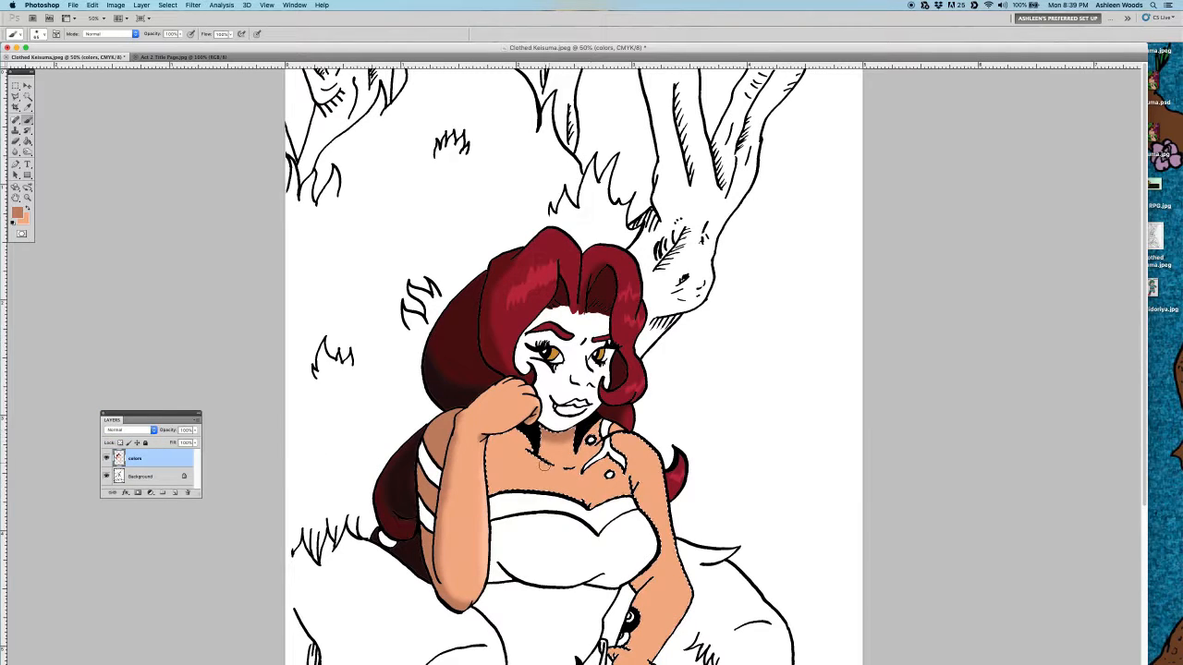
key("super+d")
mouse_move(512, 431)
left_mouse_down()
mouse_move(473, 448)
mouse_move(495, 446)
mouse_move(436, 475)
mouse_move(443, 490)
mouse_move(344, 533)
mouse_move(527, 539)
mouse_move(445, 577)
mouse_move(442, 620)
mouse_move(423, 629)
mouse_move(543, 622)
left_mouse_up()
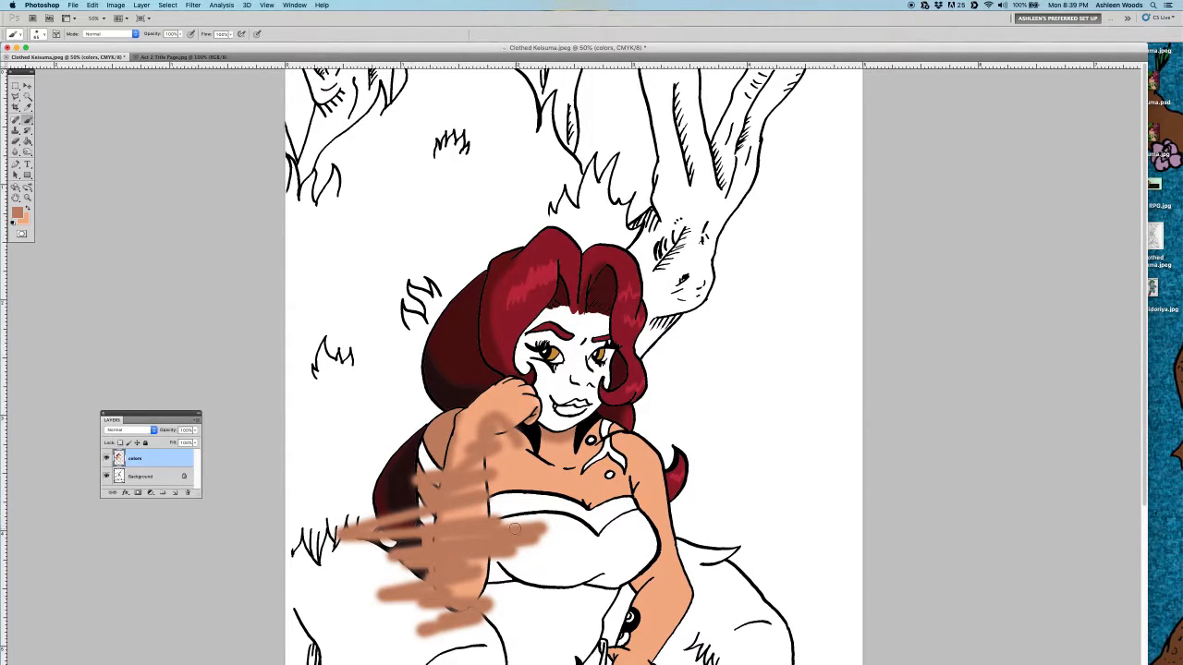
left_click(155, 431)
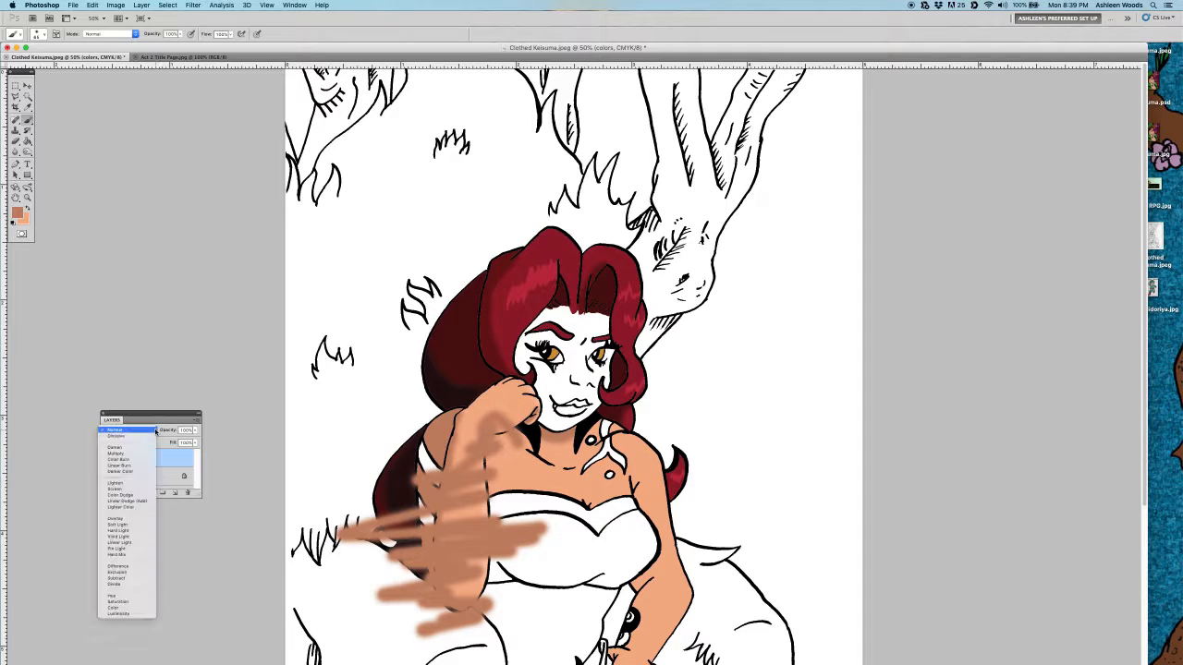
left_click(139, 454)
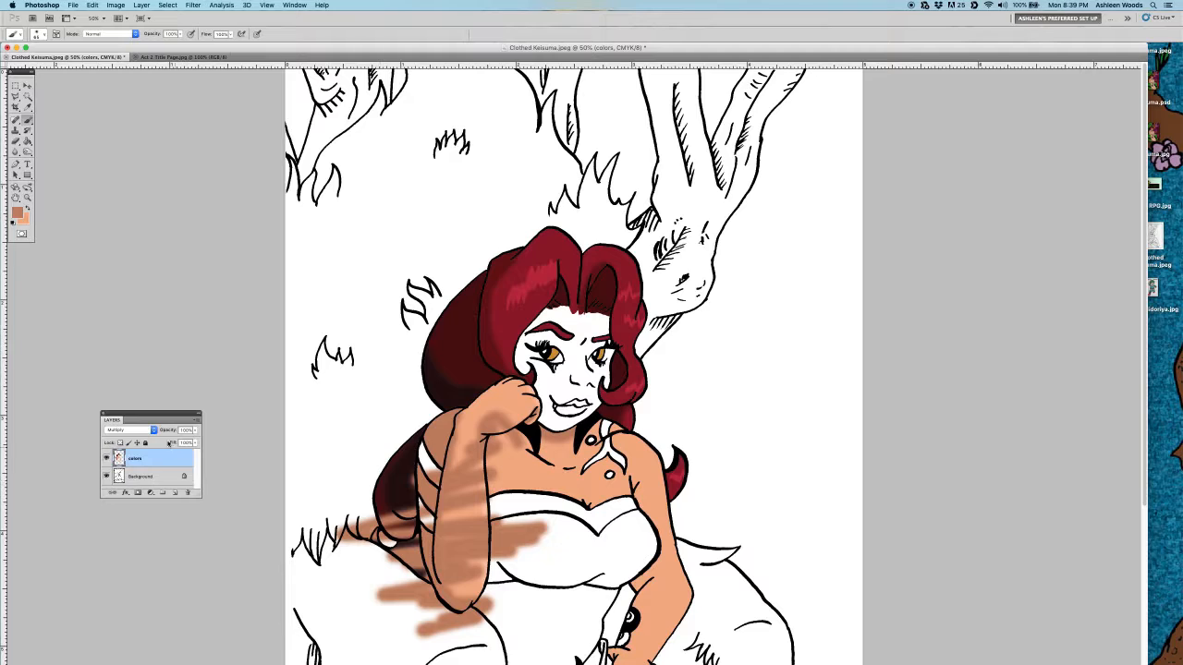
left_click(155, 431)
left_click(134, 427)
left_click(153, 431)
left_click(130, 415)
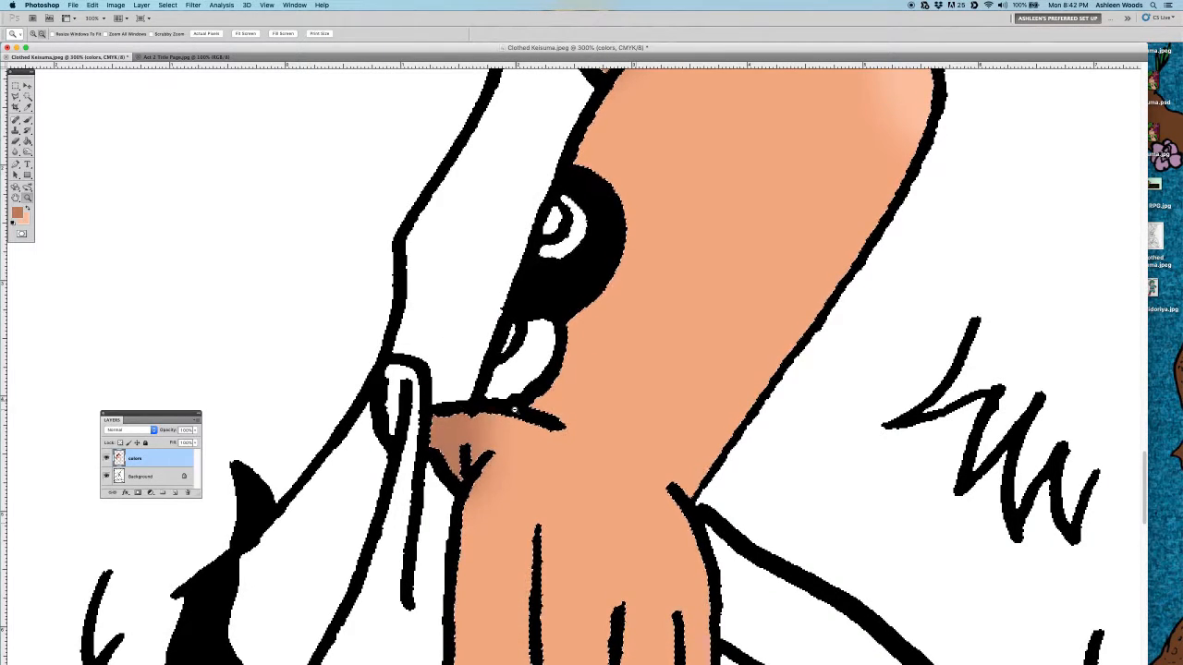
- Fill the bare midriff with the light skin tone using the Paint Bucket
left_click(514, 408, "alt")
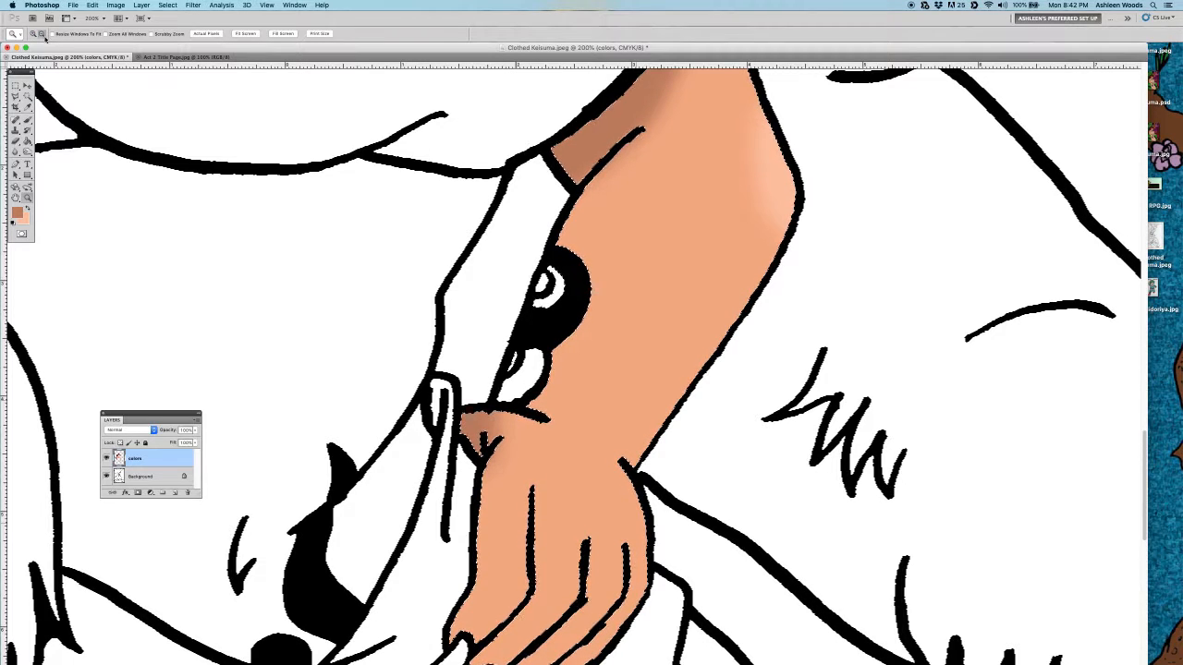
left_click(241, 248)
left_click(225, 241)
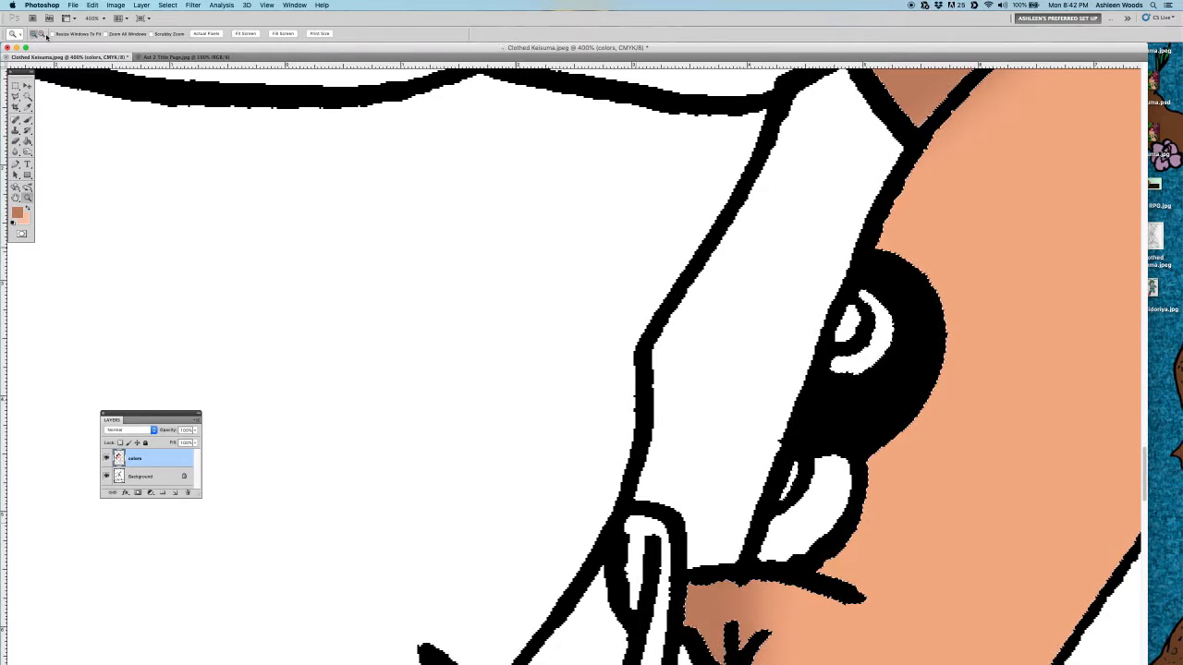
scroll(723, 421, "down", 1)
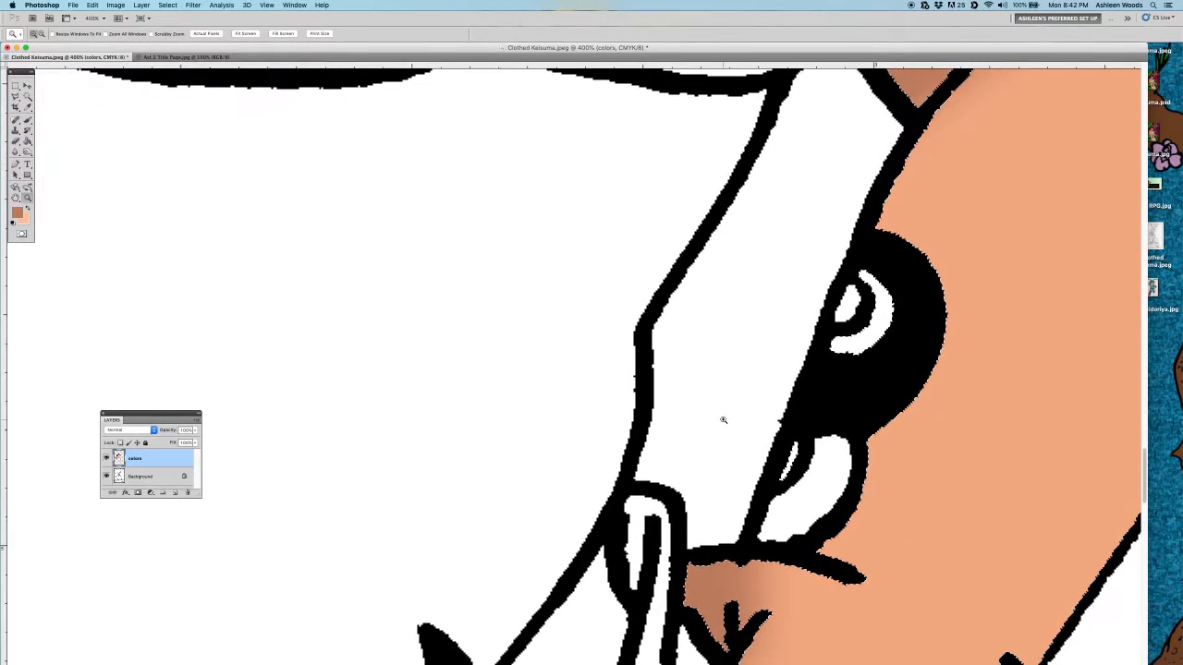
scroll(723, 421, "down", 1)
key("super+0")
left_click(26, 140)
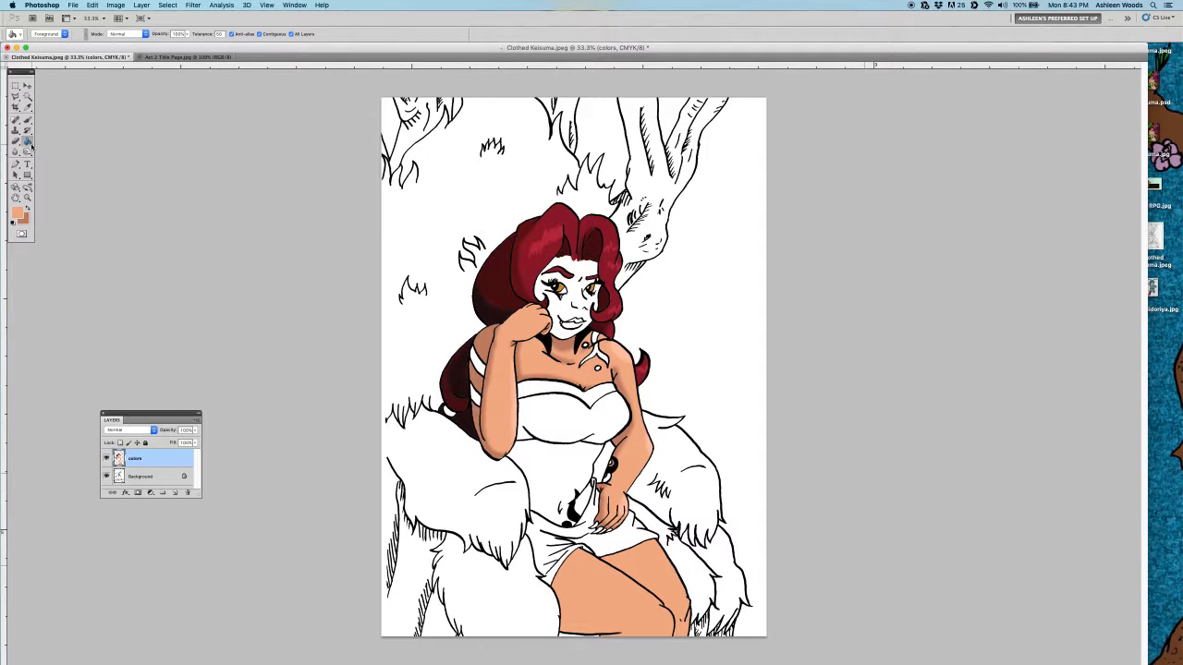
mouse_move(28, 143)
left_mouse_down()
mouse_move(51, 141)
mouse_move(16, 143)
mouse_move(28, 143)
left_mouse_up()
left_click(559, 453)
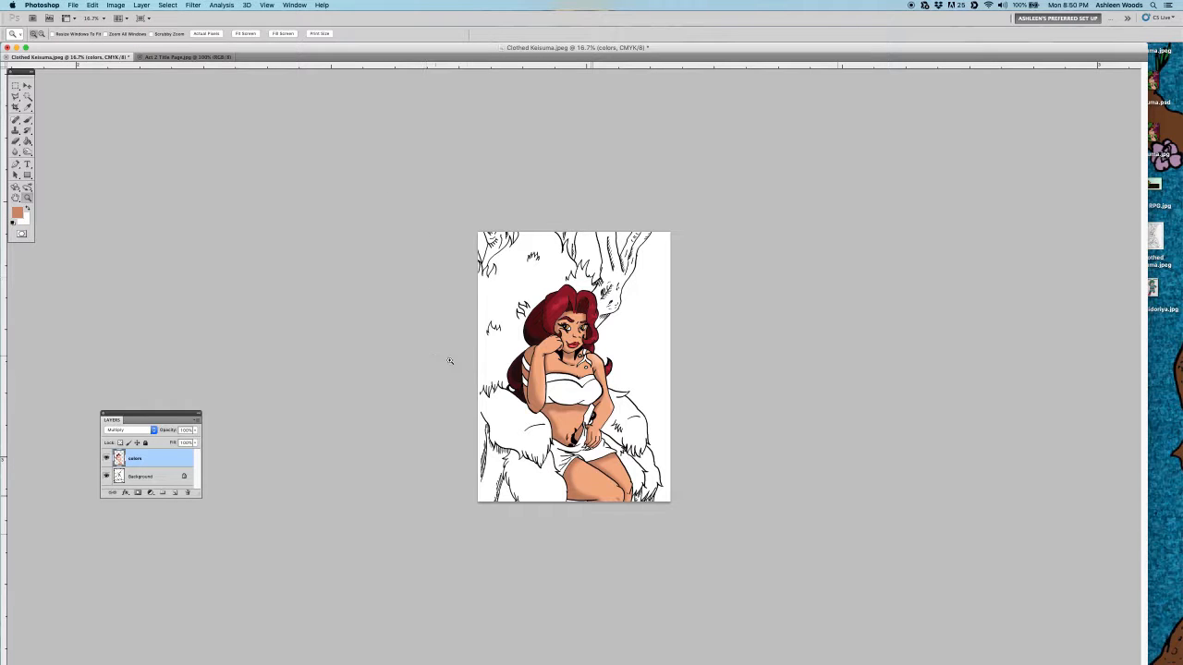
- Select the two white straps on the raised arm with the Magic Wand and choose a light gray foreground color
key("super+1")
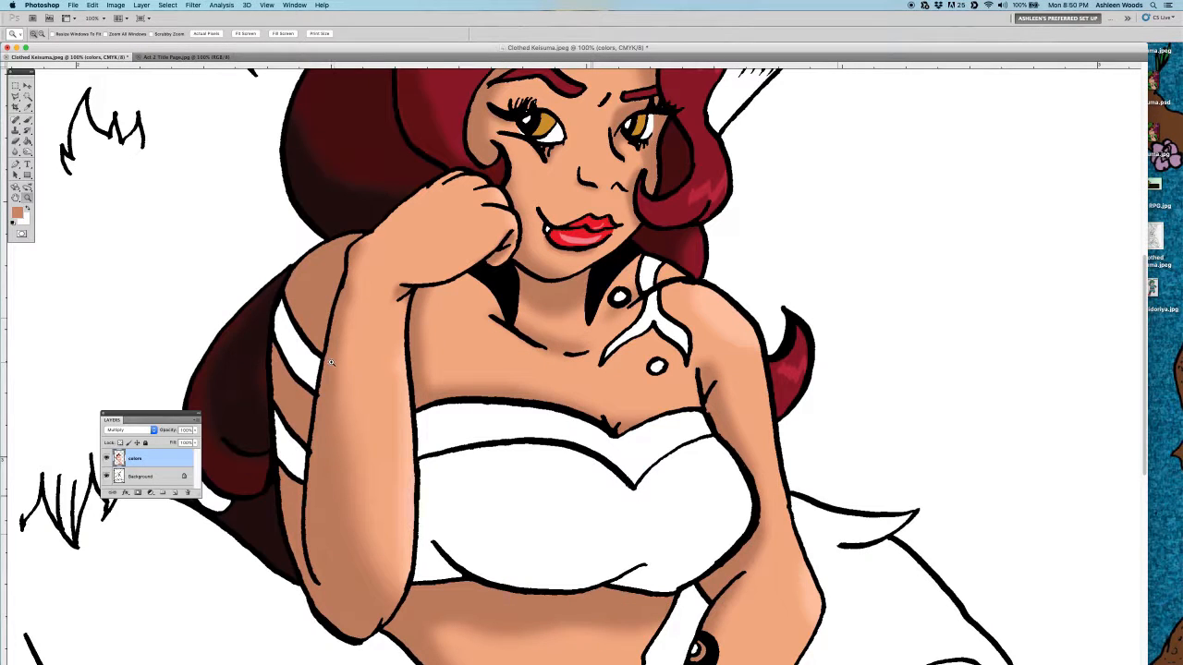
key("w")
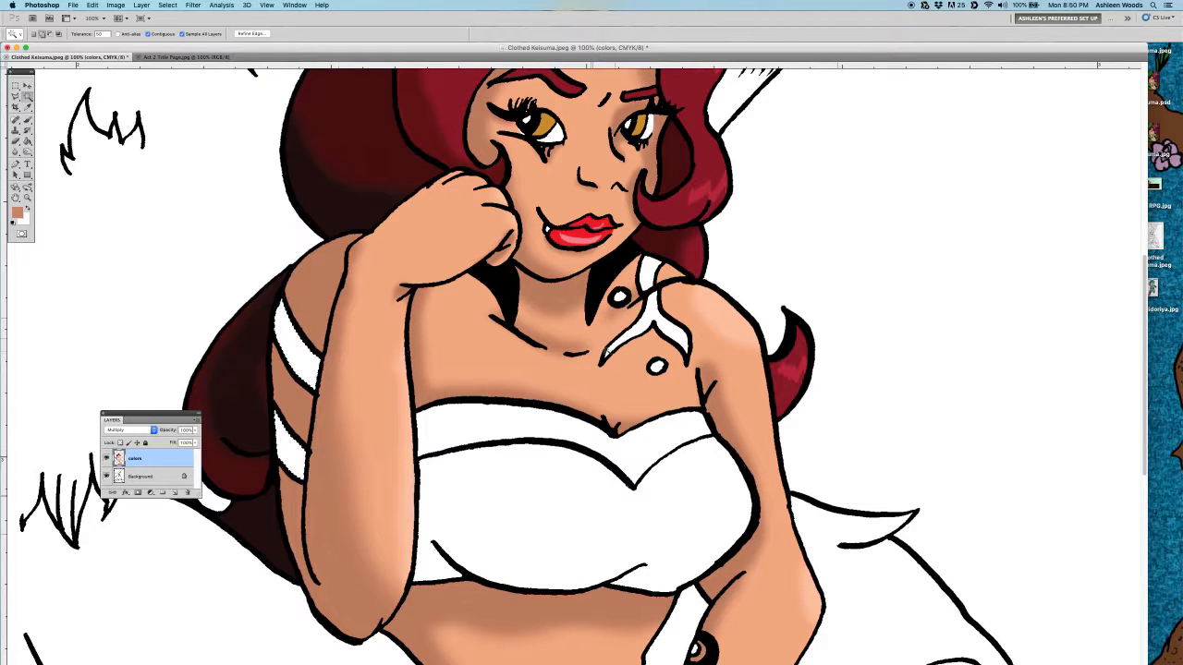
key("i")
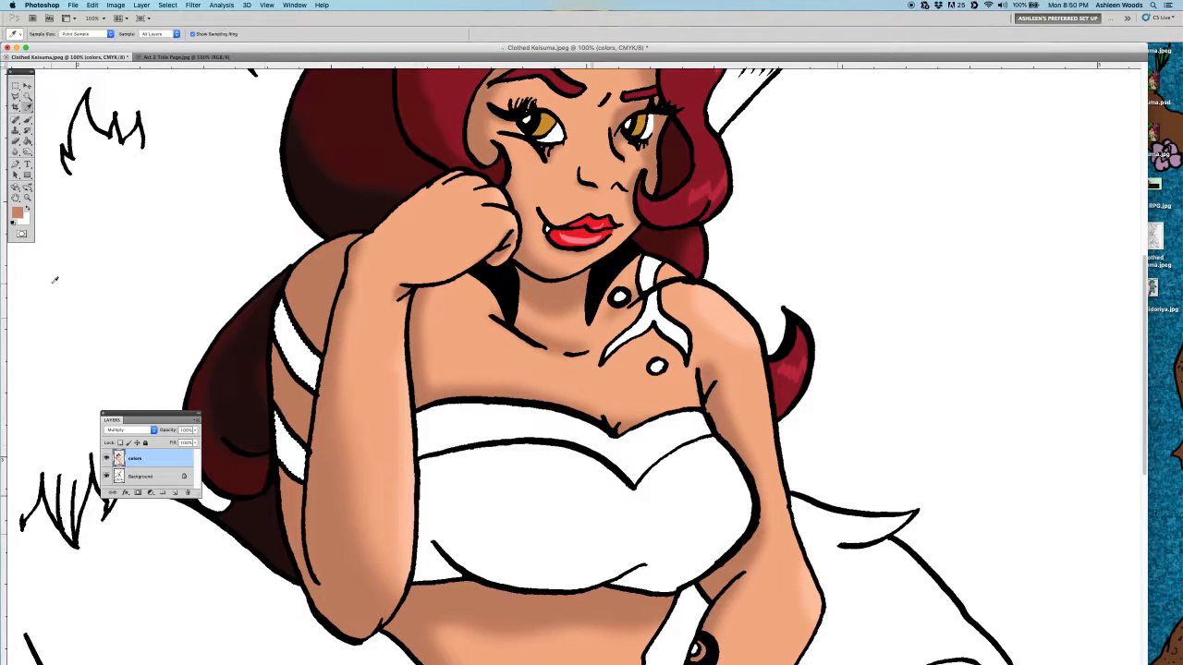
left_click(30, 210)
left_click(16, 212)
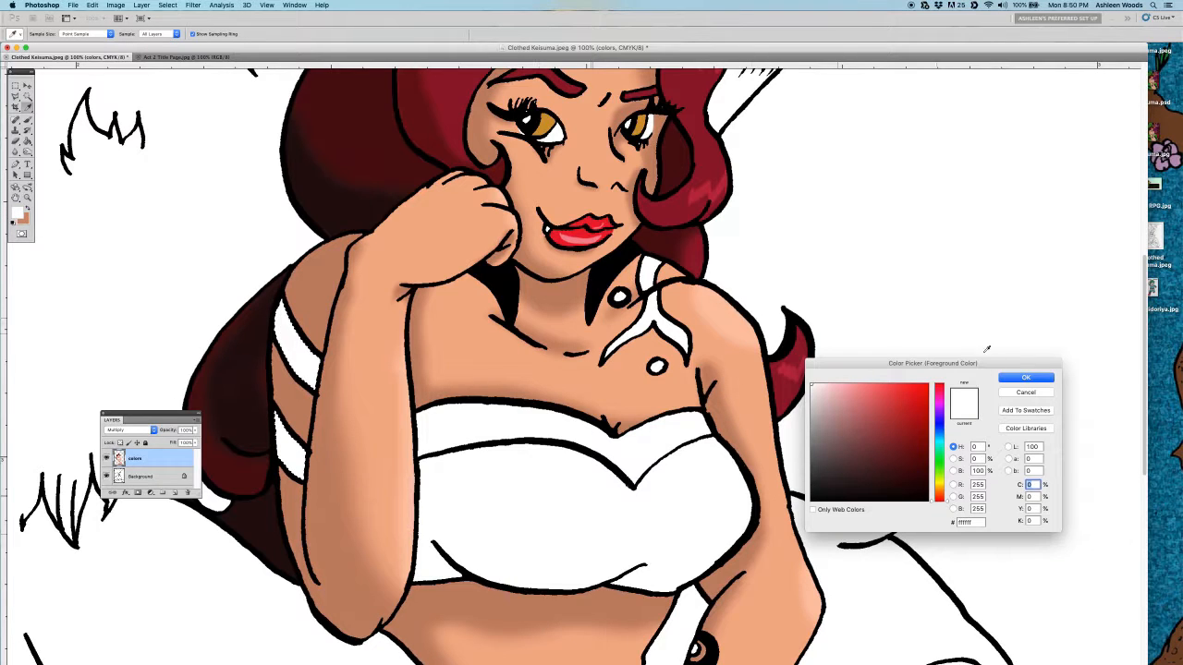
left_click_drag(817, 403, 805, 405)
left_click(1007, 379)
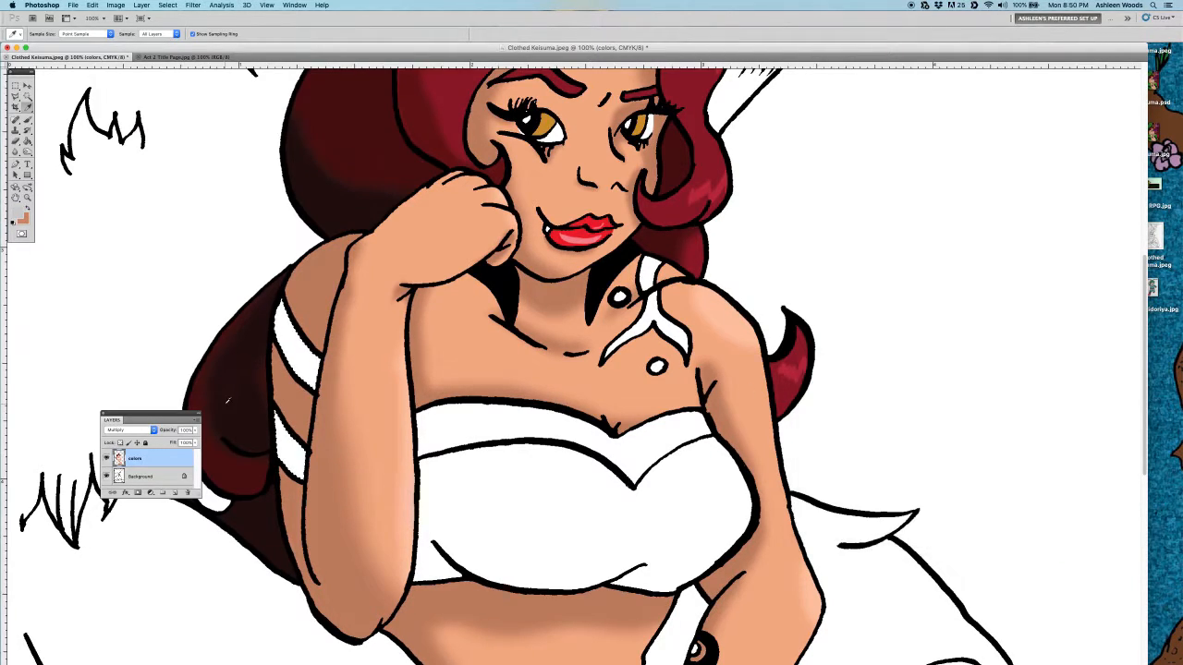
- Fill both selected arm straps with the light gray using the Paint Bucket, and deselect them
key("g")
left_click(292, 358)
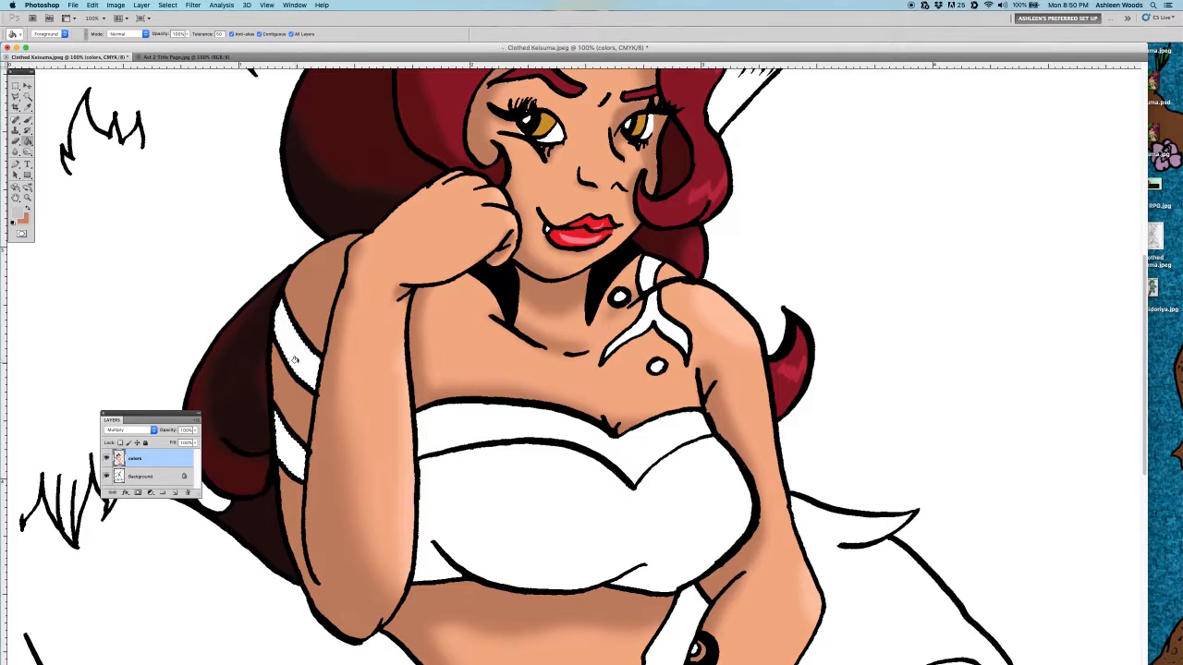
left_click(299, 457)
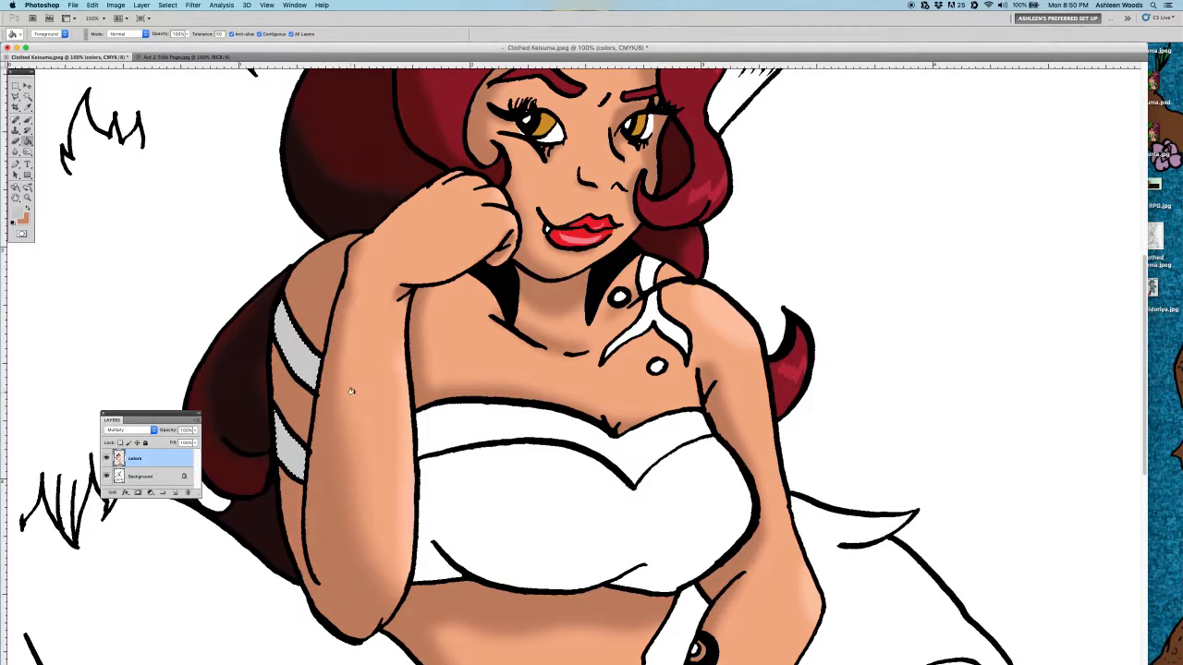
key("super+d")
key("w")
key("b")
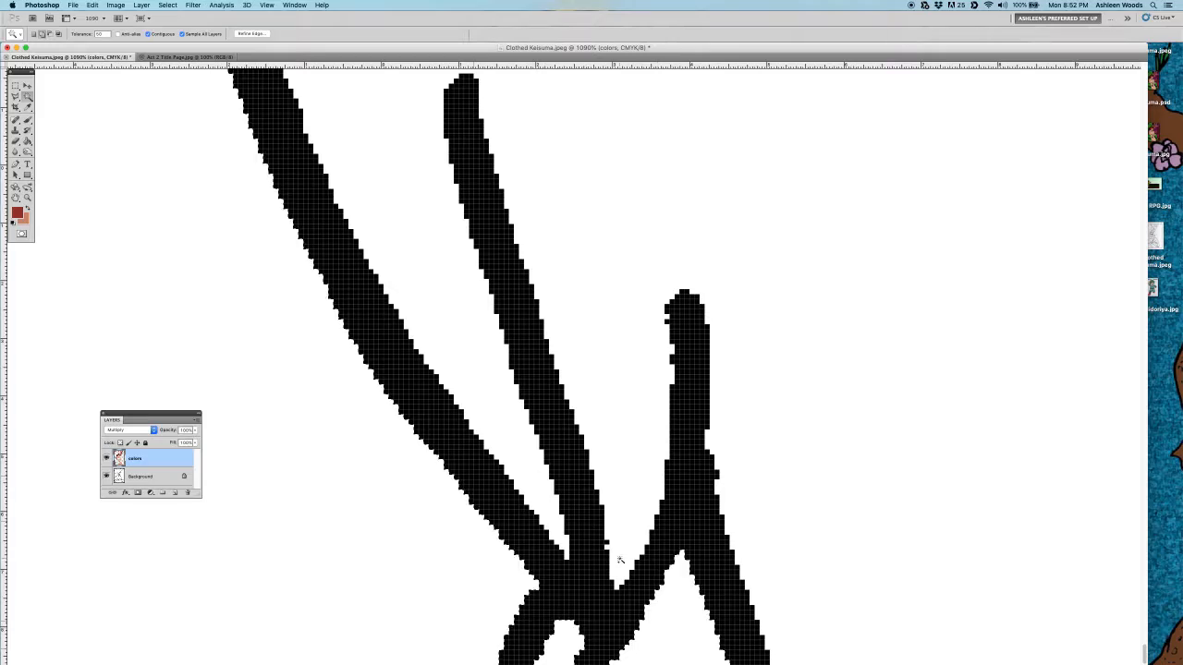
- Select the hatched tree bark below the fur beside the knee with the Magic Wand and fill it with the reddish brown
key("z")
left_click(653, 550, "alt")
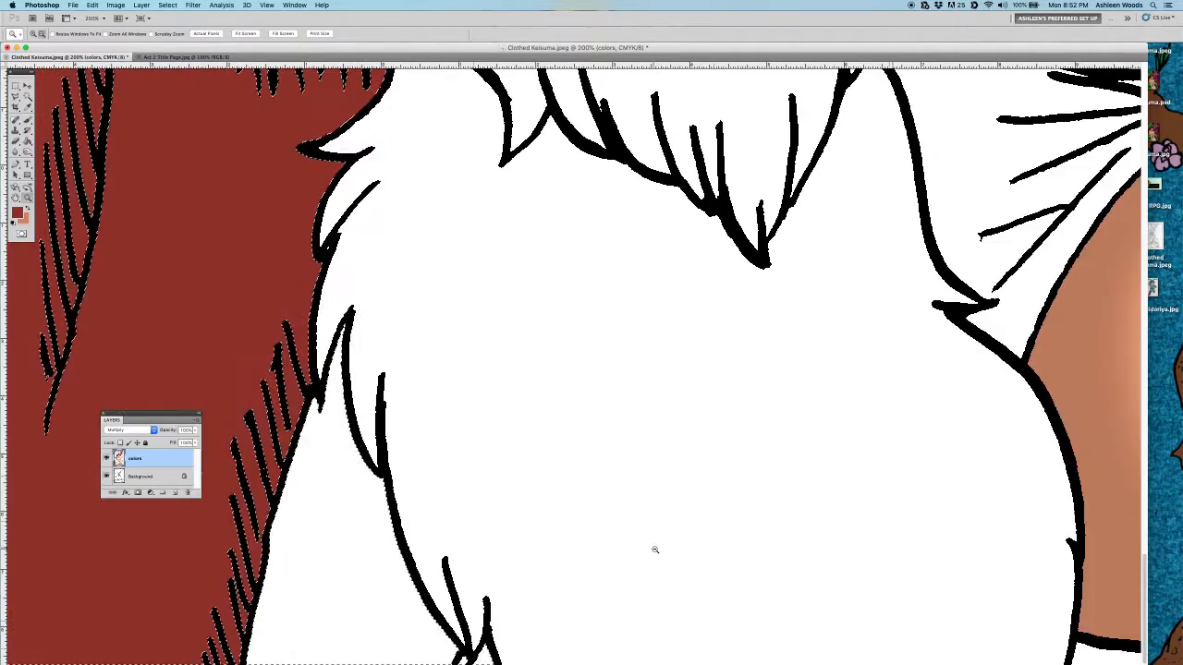
left_click(655, 550, "alt")
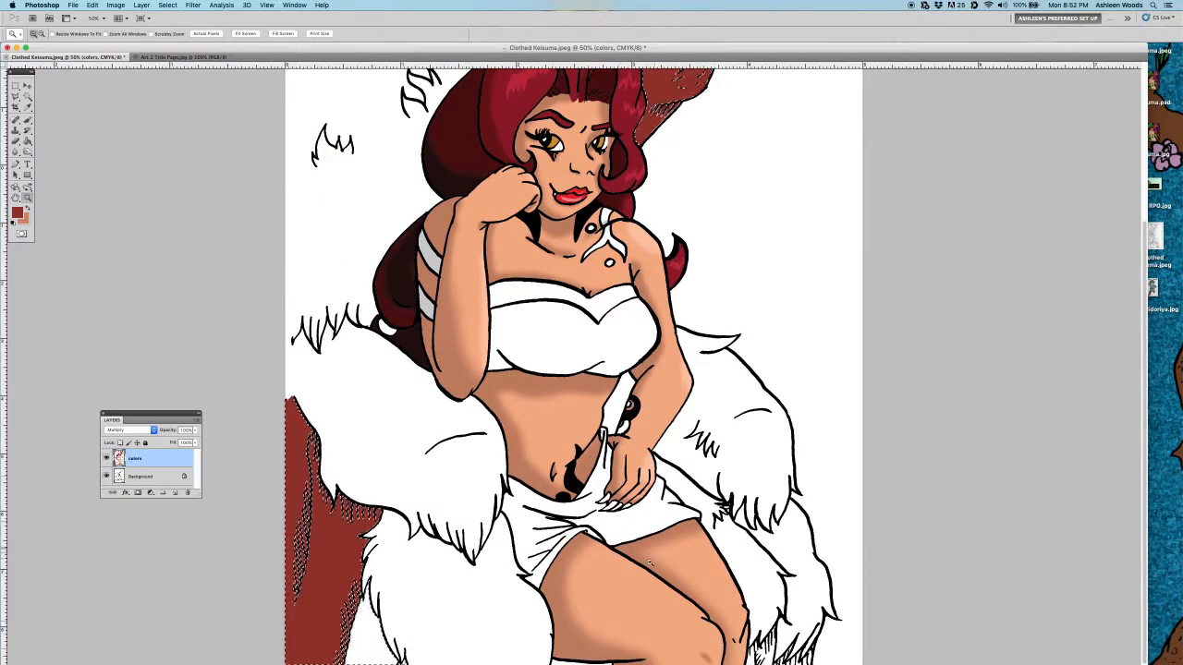
key("w")
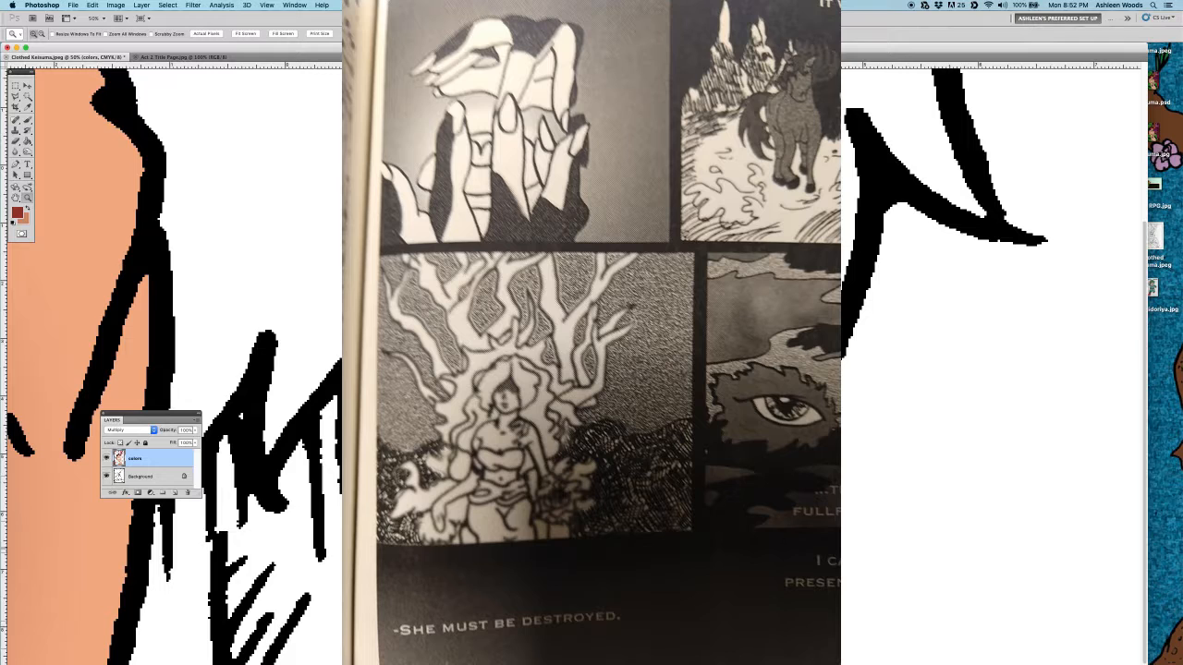
key("w")
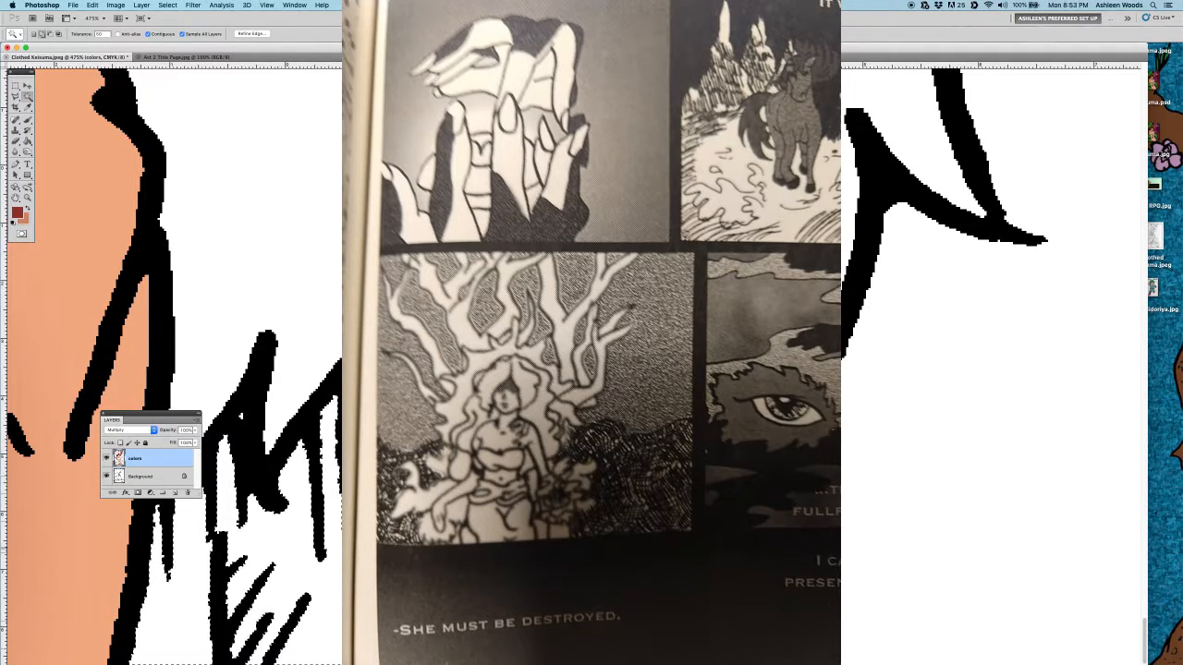
key("g")
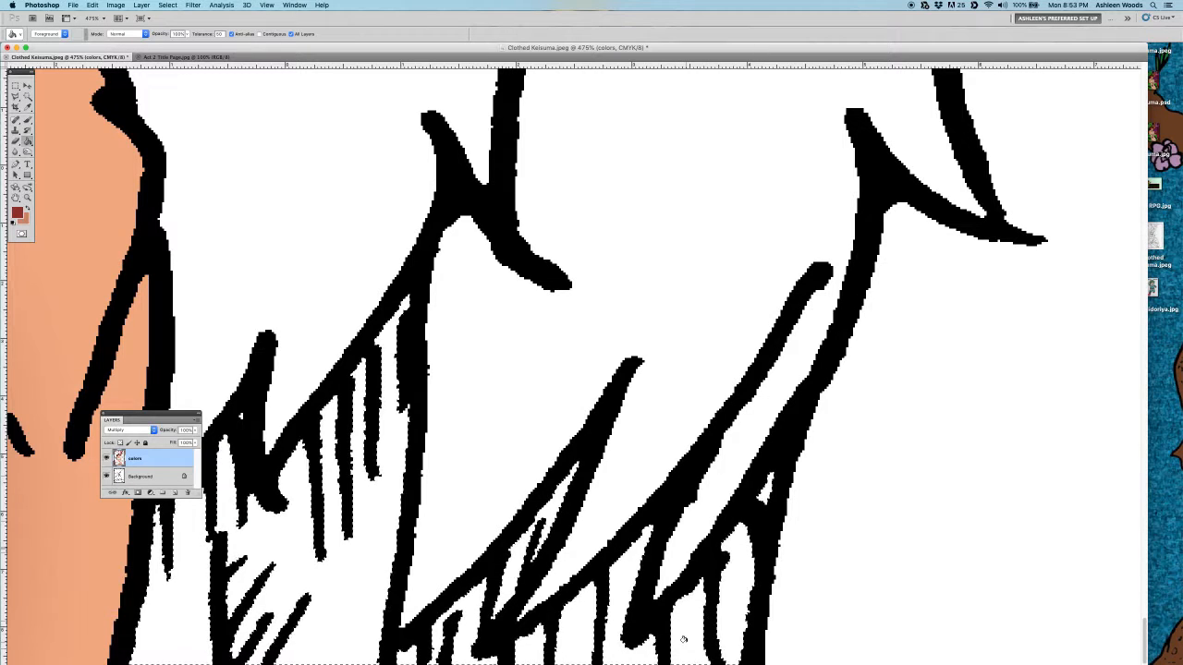
left_click(413, 514)
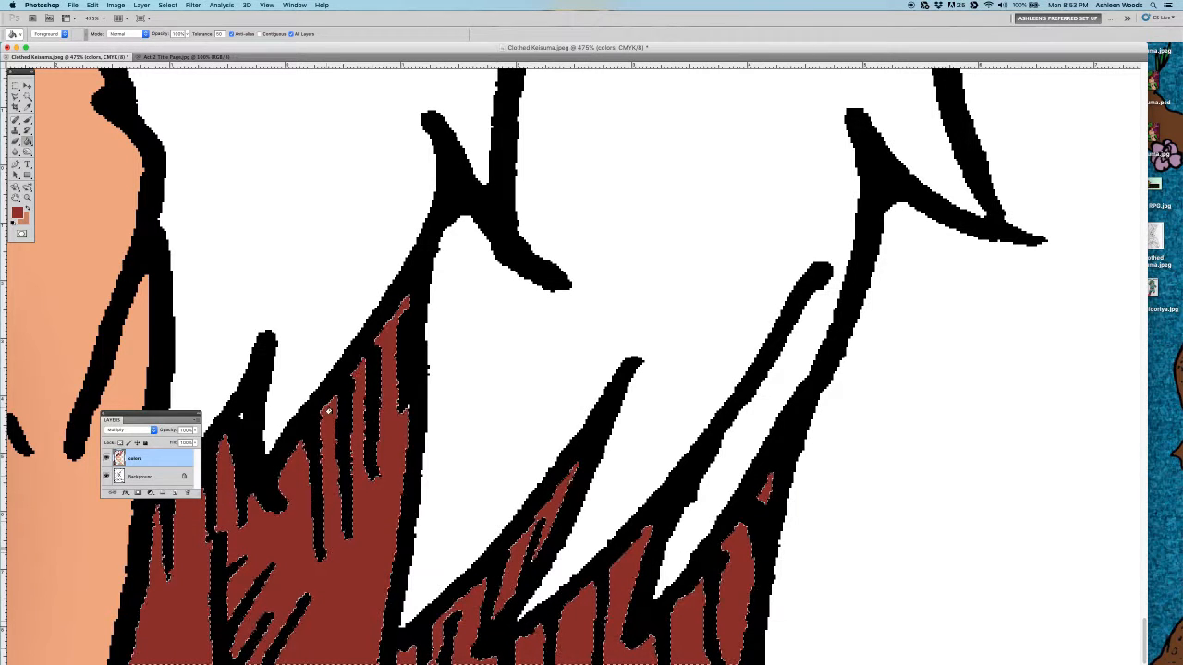
- Add the tiny white gaps left in the bark hatching to the selection and fill them with the reddish brown
key("w")
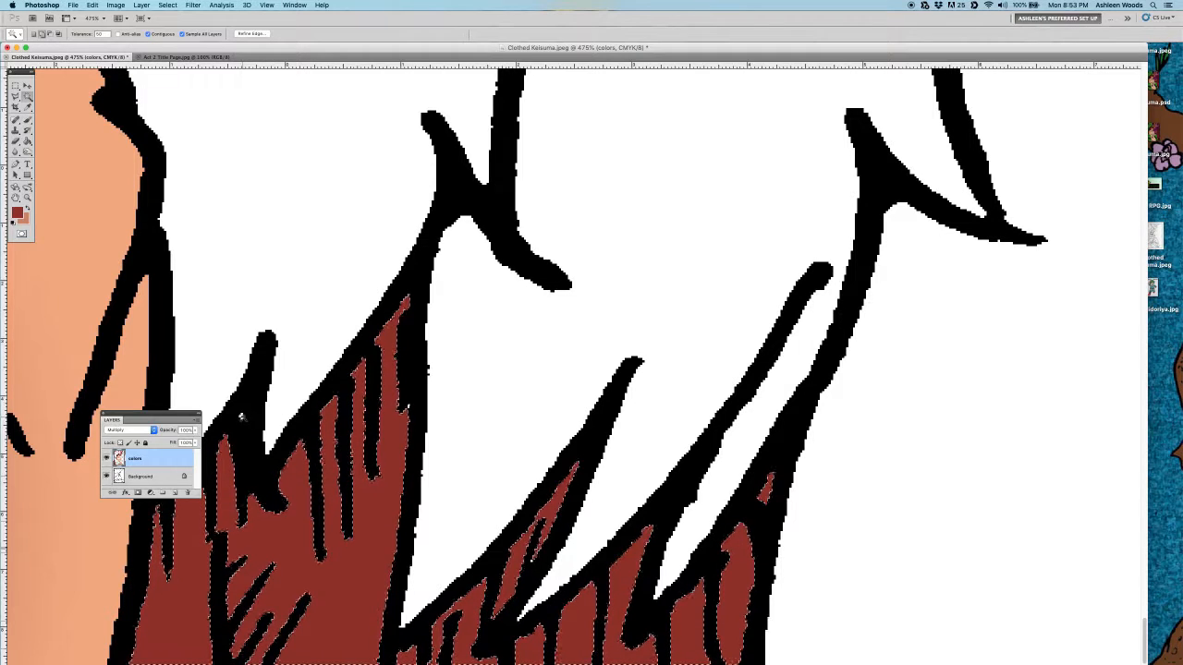
key("g")
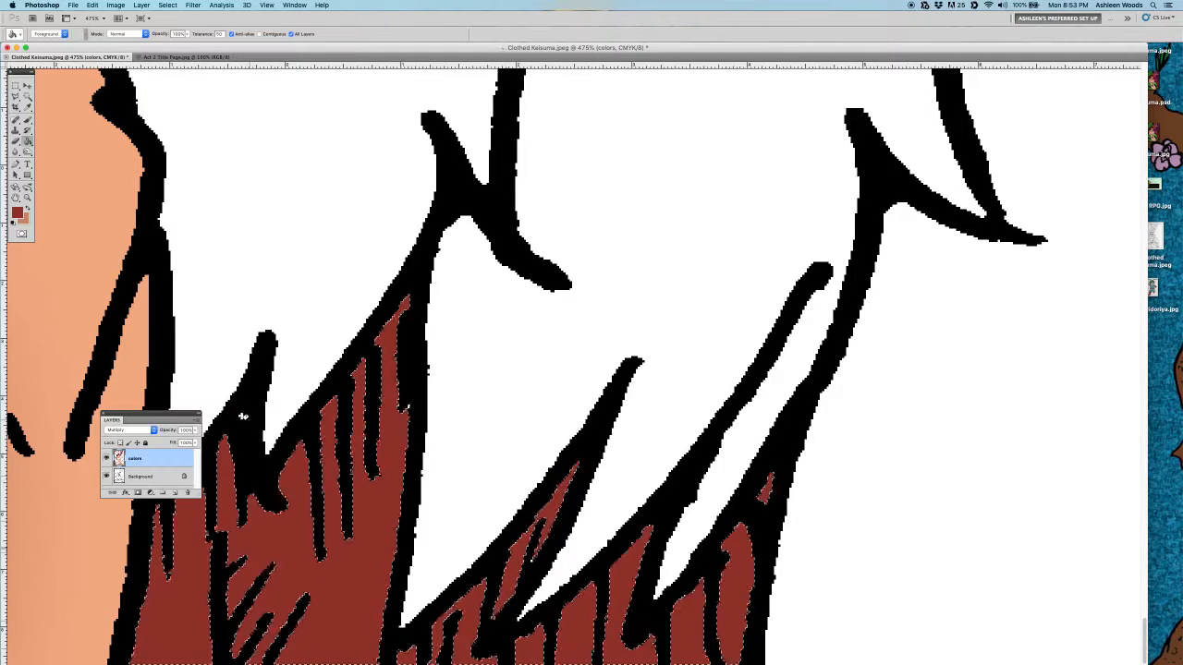
key("super+d")
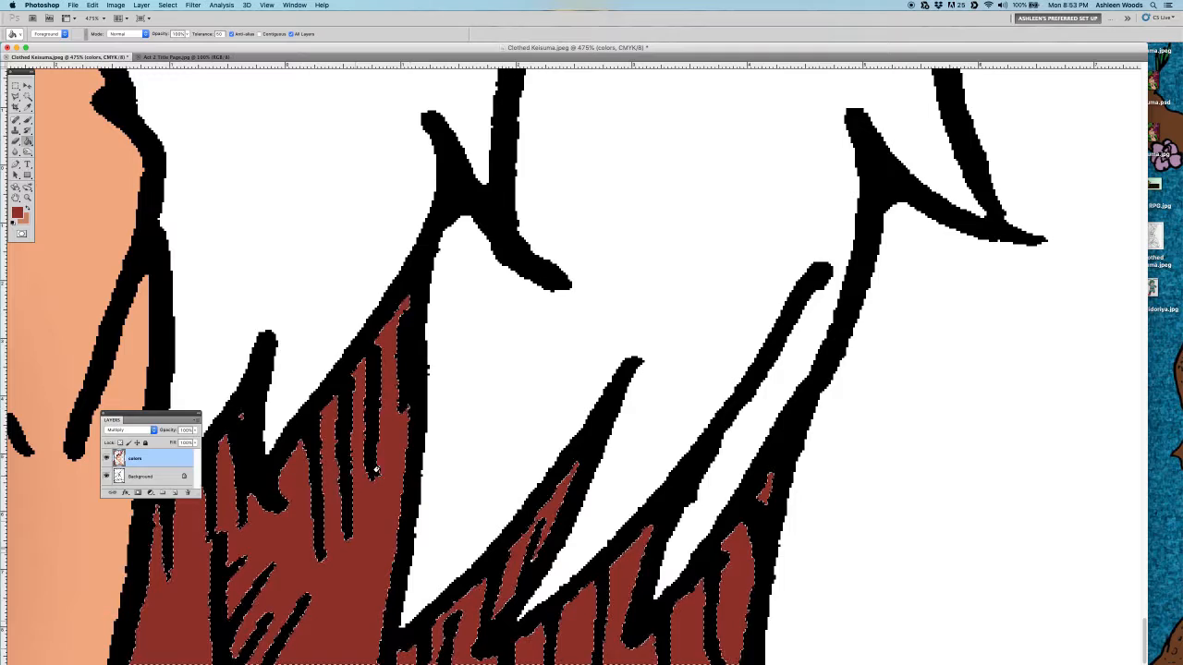
key("z")
left_click(699, 582, "alt")
left_click(699, 583, "alt")
left_click_drag(702, 628, 644, 560)
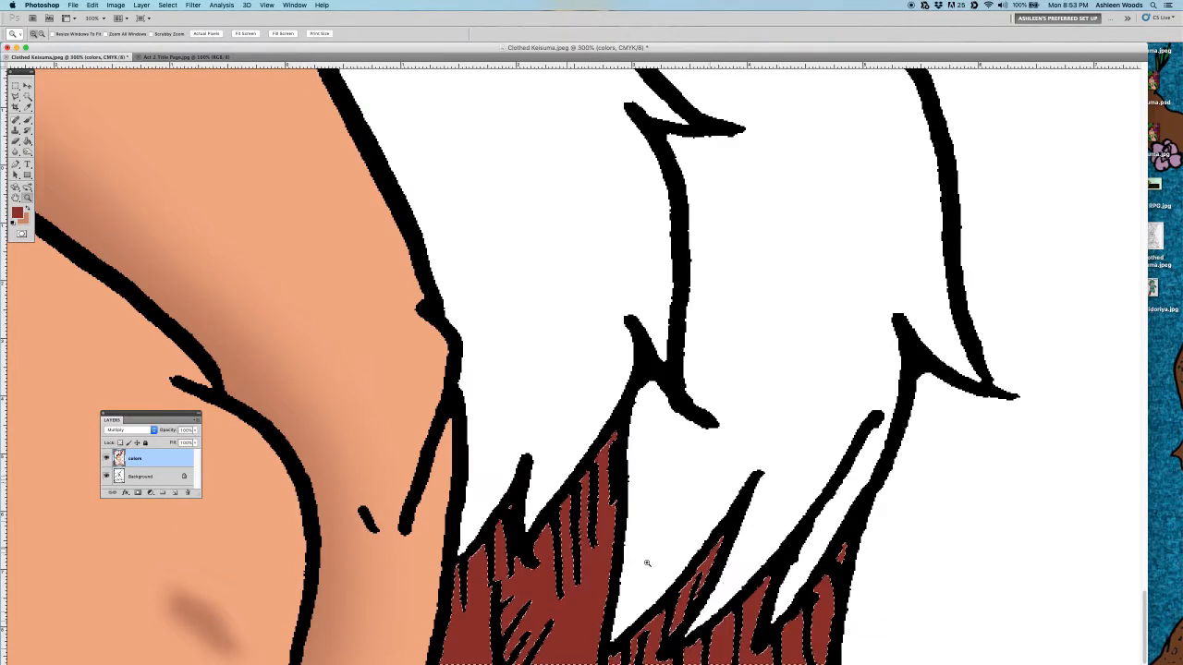
key("w")
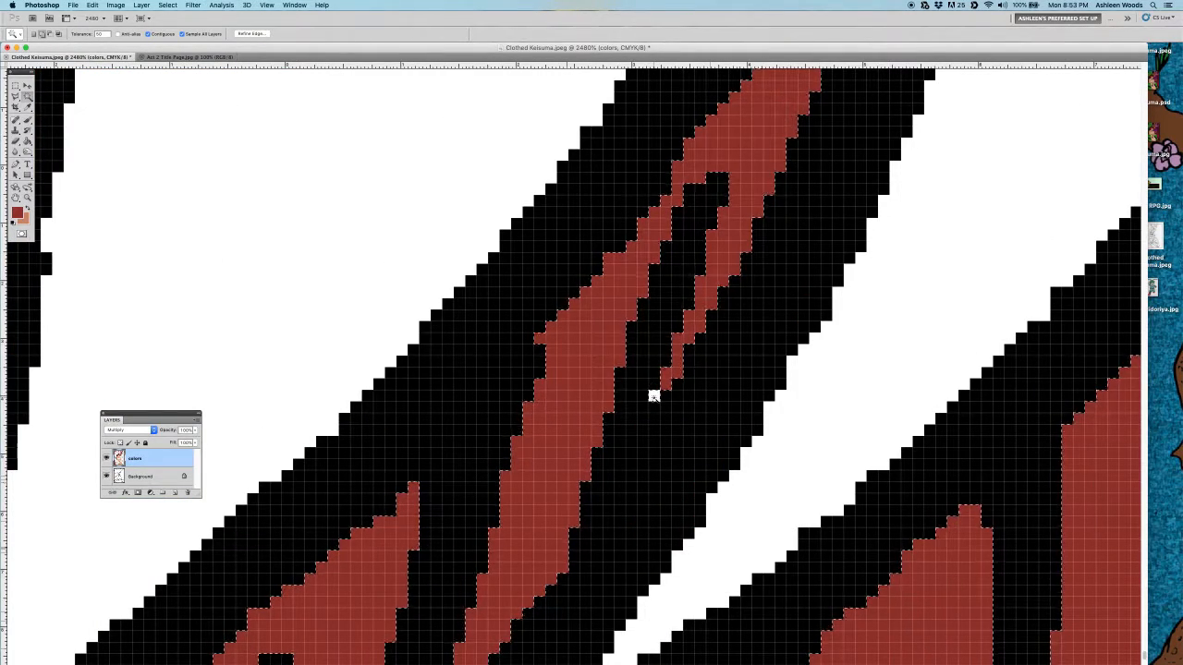
key("g")
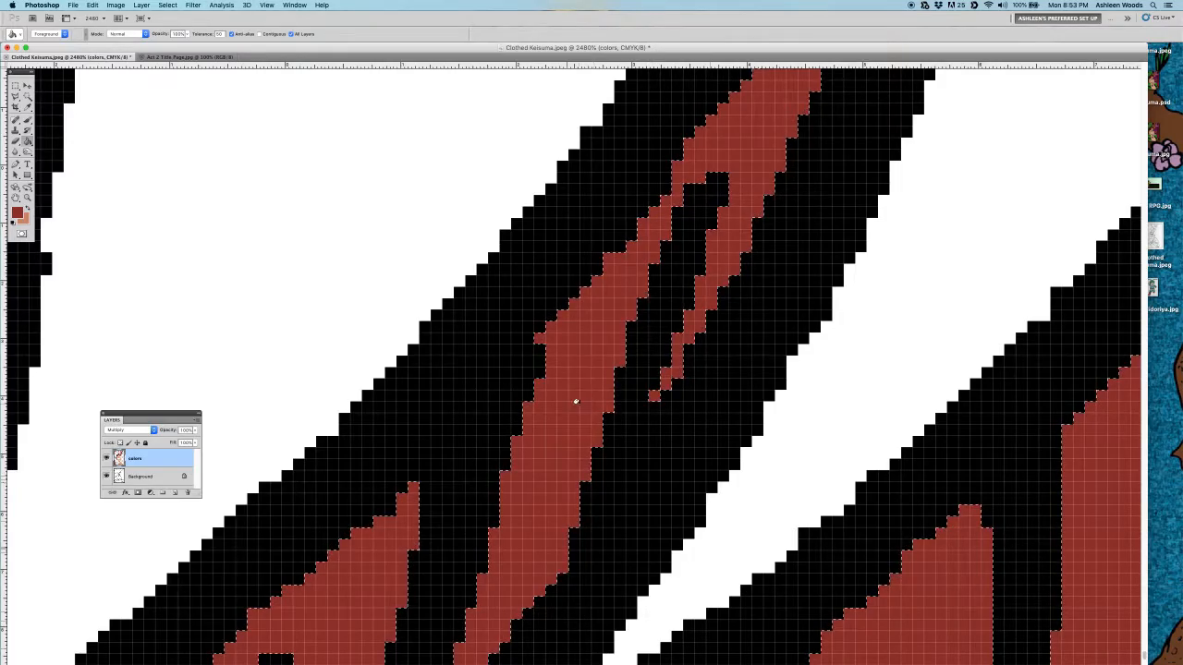
- Examine the whole drawing to check how the reddish brown covers the tree areas
key("z")
left_click(584, 426, "alt")
left_click(584, 426, "alt")
left_click(584, 427, "alt")
left_click(584, 427, "alt")
left_click(584, 427, "alt")
left_click(584, 427, "alt")
left_click(583, 426, "alt")
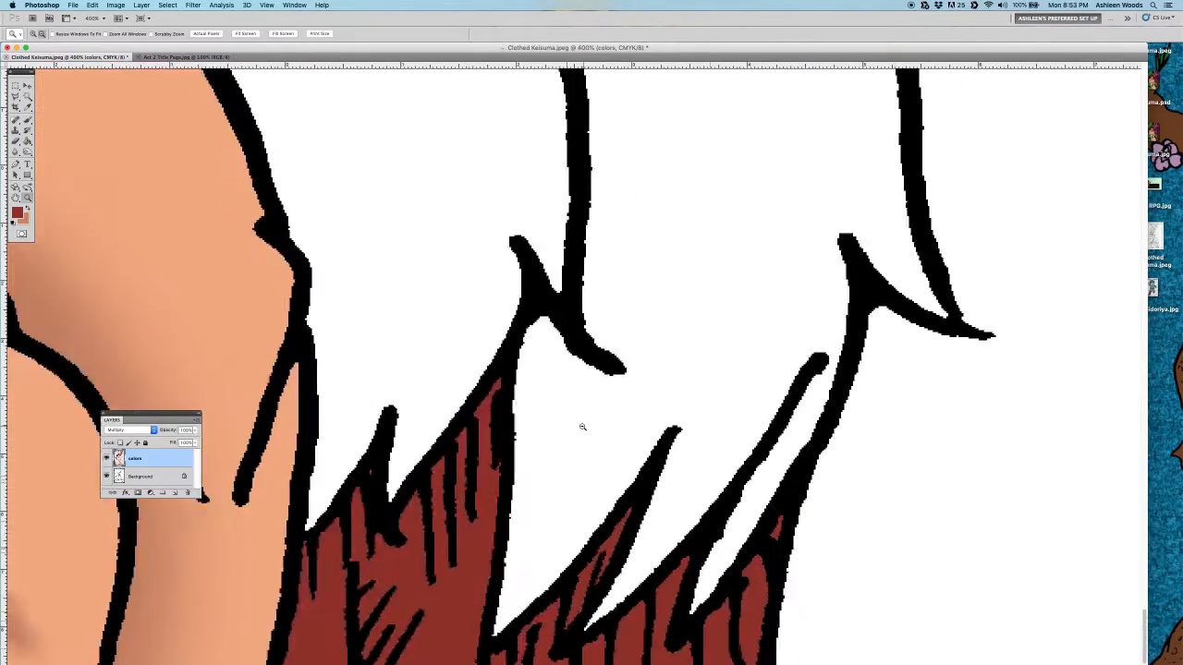
left_click(584, 427, "alt")
left_click(584, 429, "alt")
left_click(586, 433, "alt")
left_click(586, 434, "alt")
left_click(588, 436, "alt")
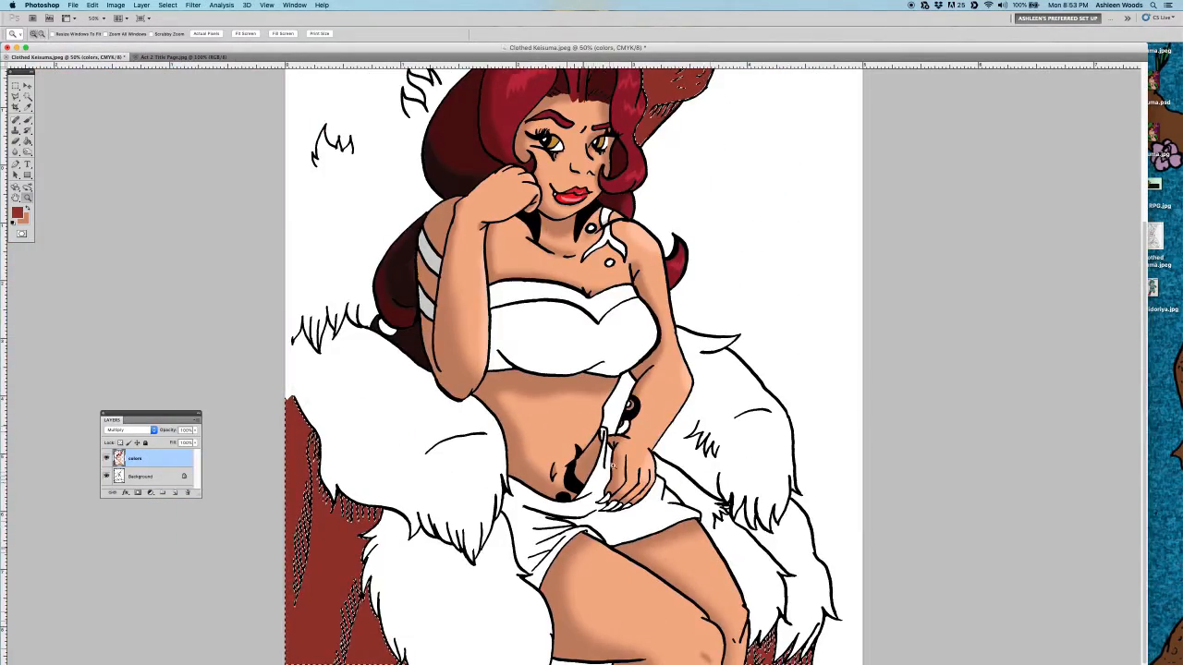
left_click(404, 487, "alt")
left_click(601, 491, "alt")
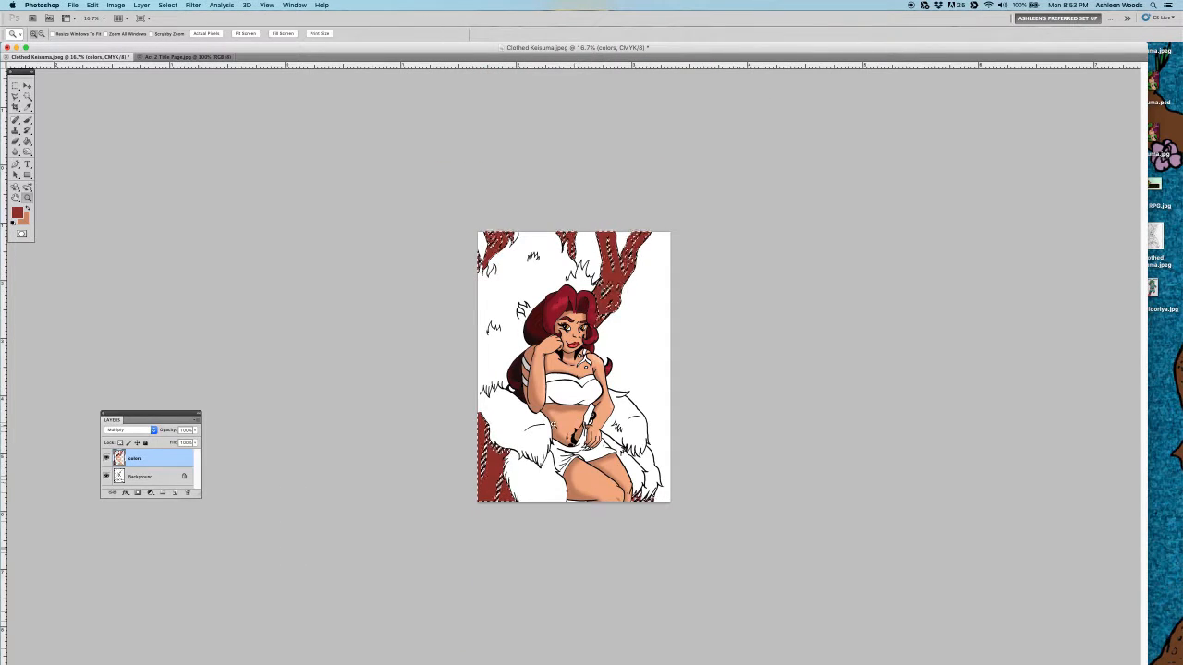
- Sample the dark brown of the tree in Act 2 Title Page.jpg with the Eyedropper and return to the drawing being colored
left_click(143, 58)
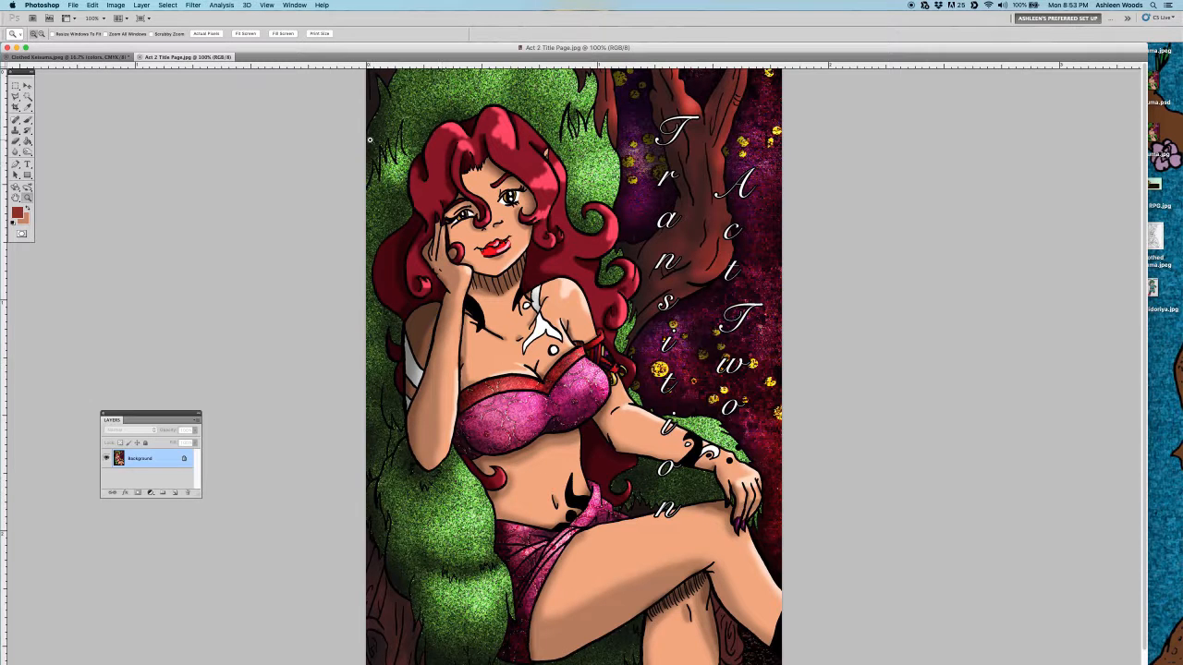
key("i")
left_click(375, 101)
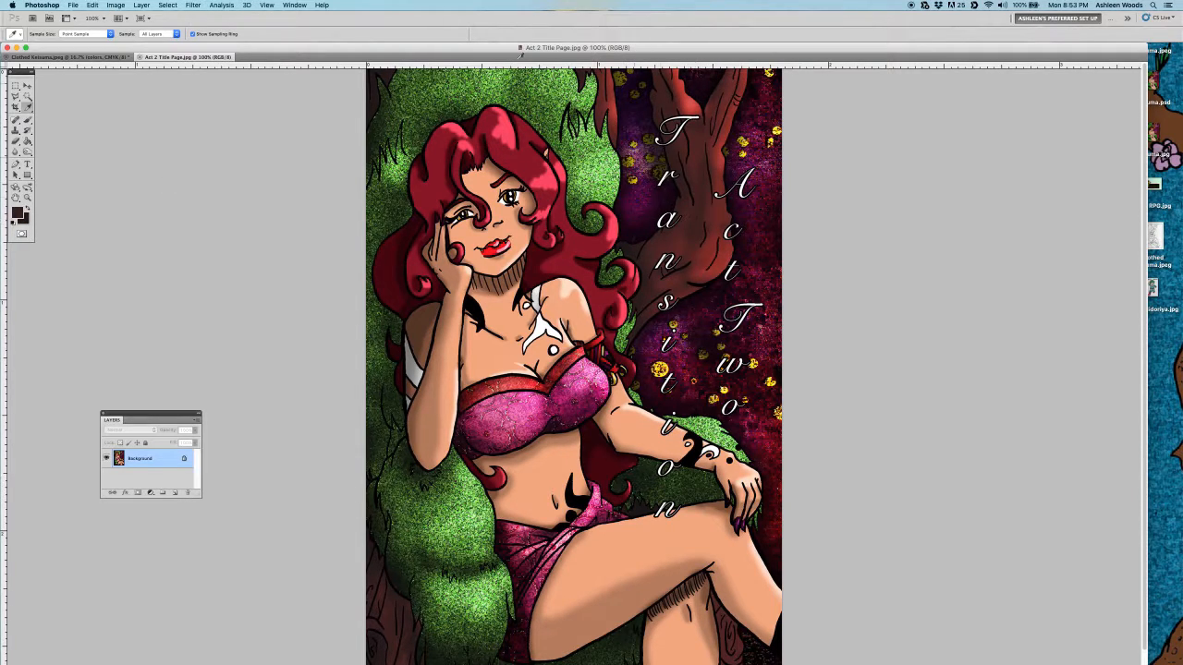
left_click(65, 57)
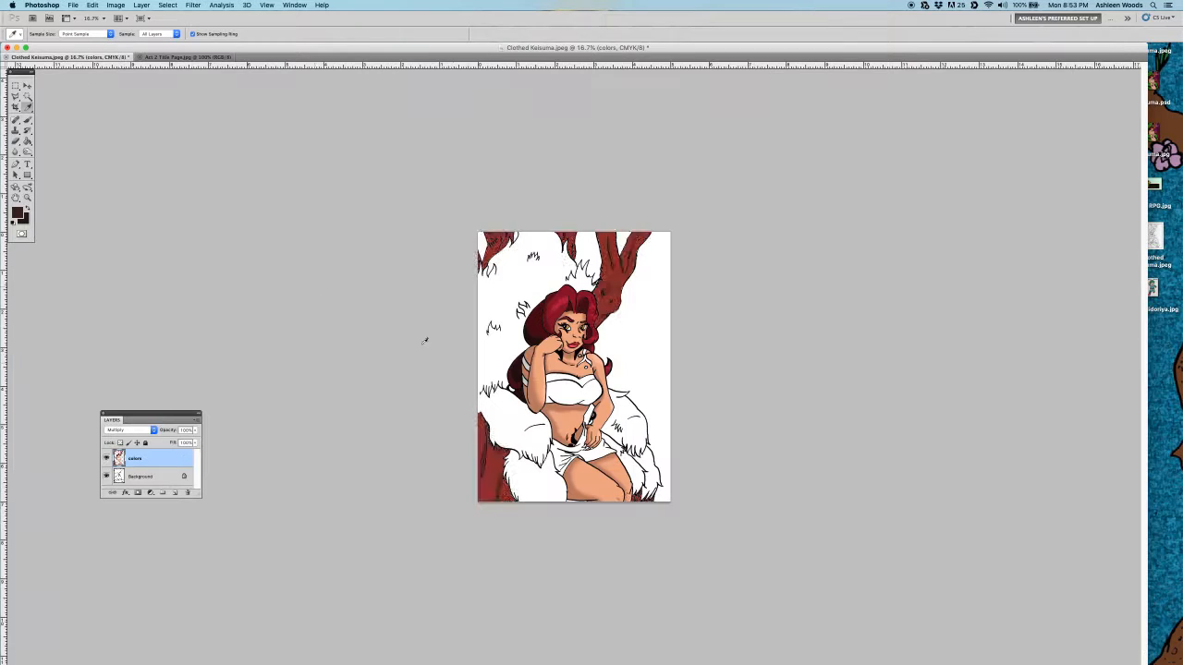
- Lighten the sampled dark brown foreground color to #673d39
left_click(17, 213)
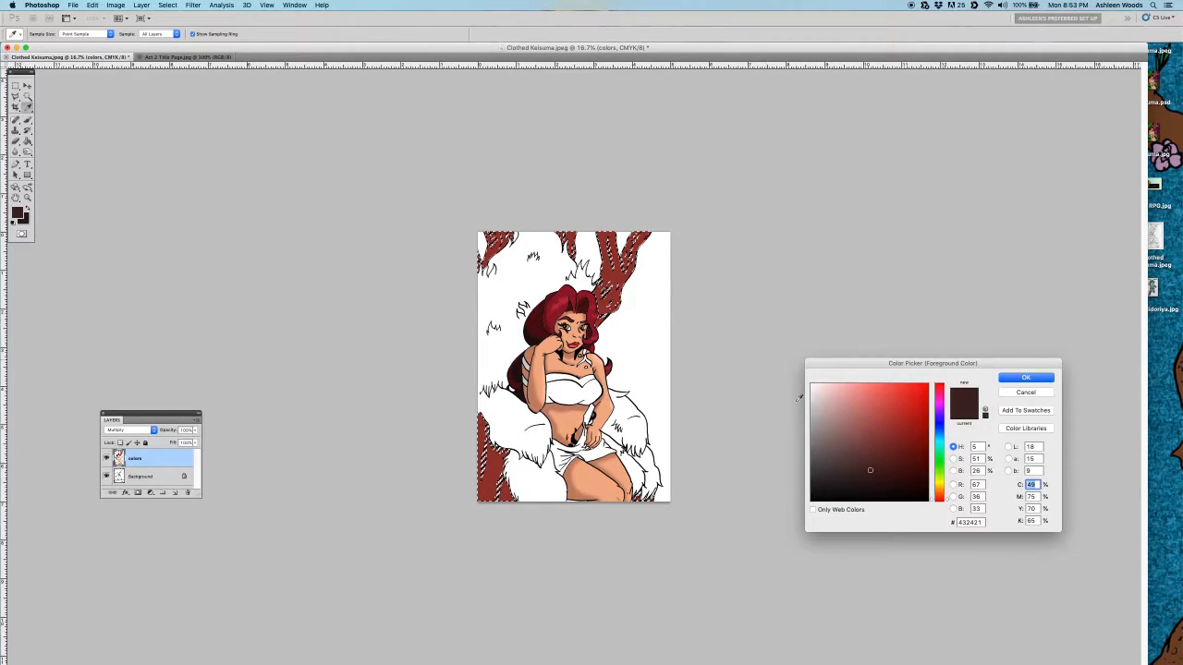
left_click_drag(870, 470, 862, 452)
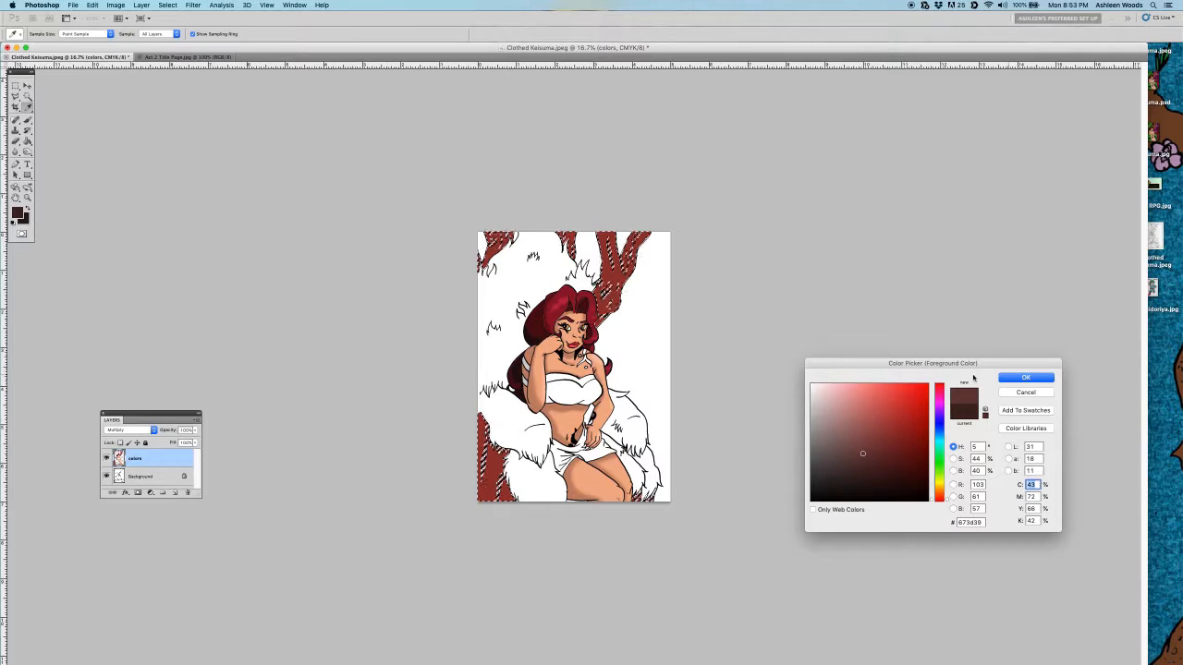
left_click(1026, 377)
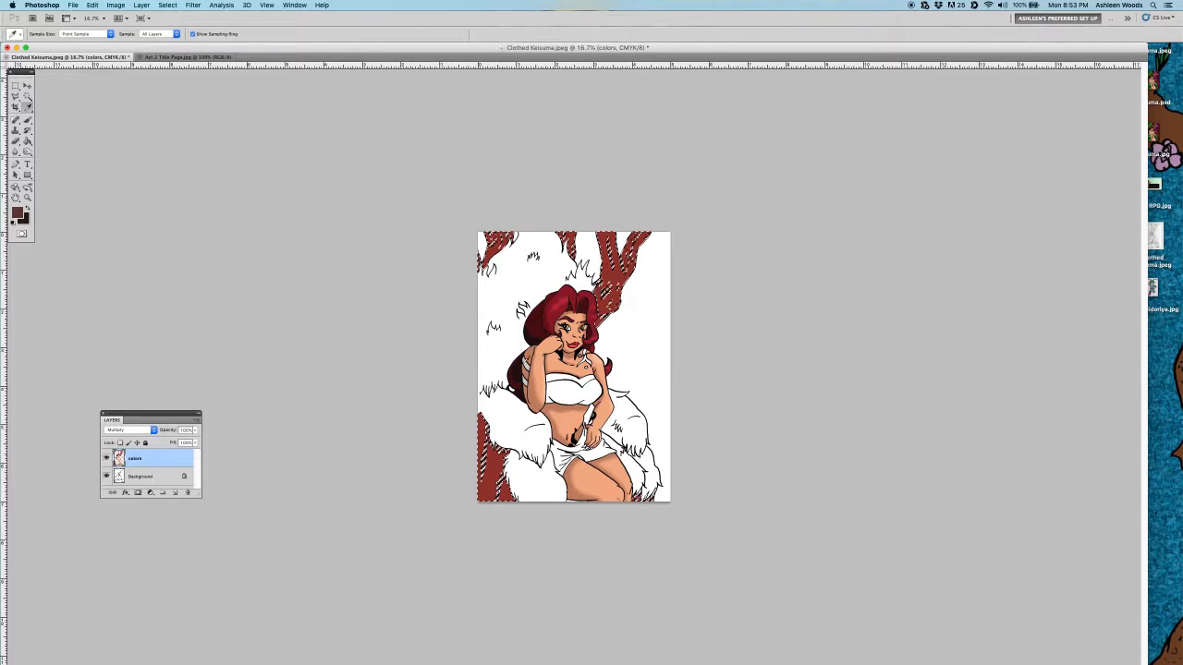
- Enlarge the soft round Brush for shading the selected tree branches in the upper part of the drawing
key("z")
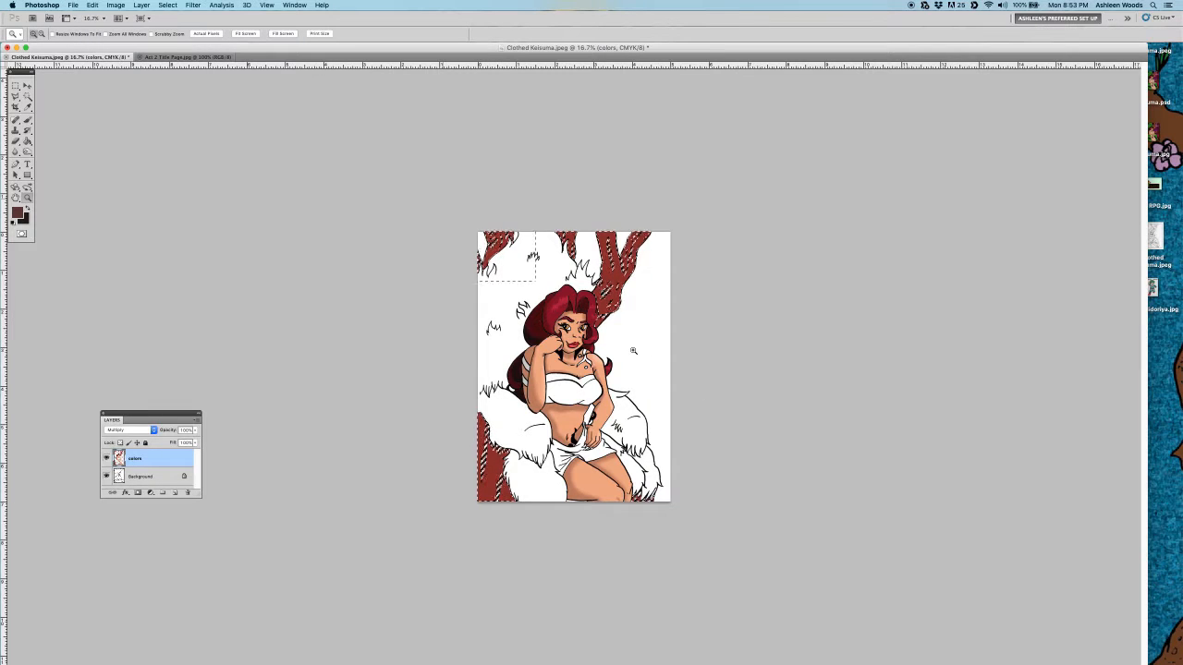
left_click_drag(633, 350, 669, 408)
key("b")
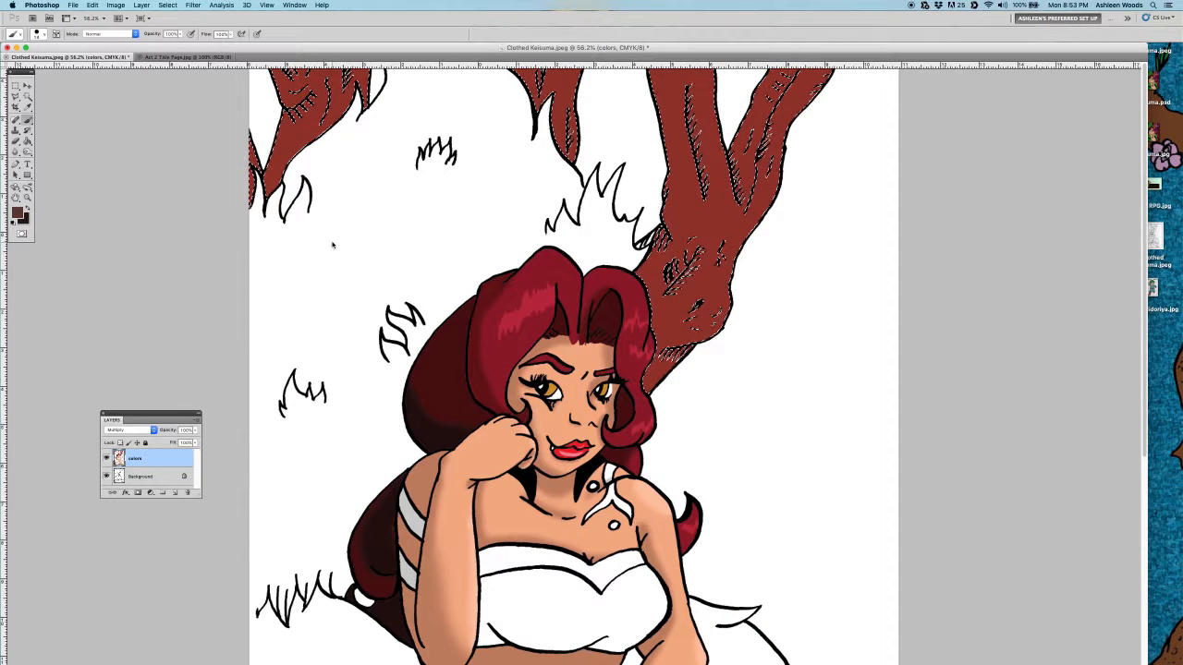
right_click(333, 245)
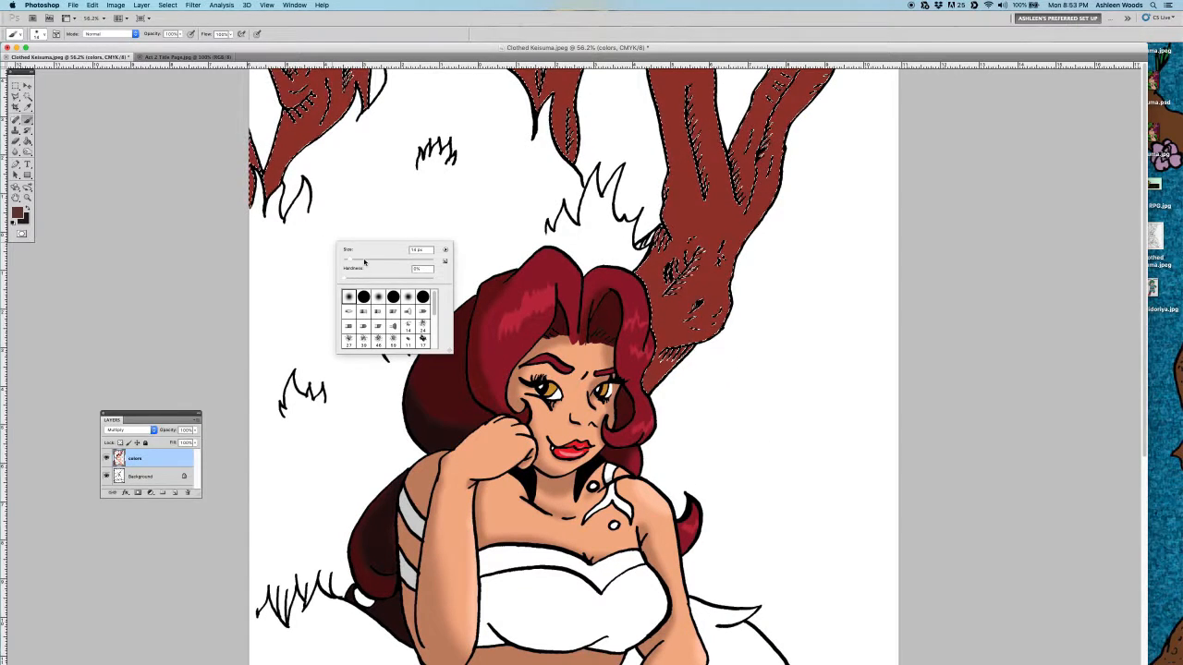
double_click(420, 250)
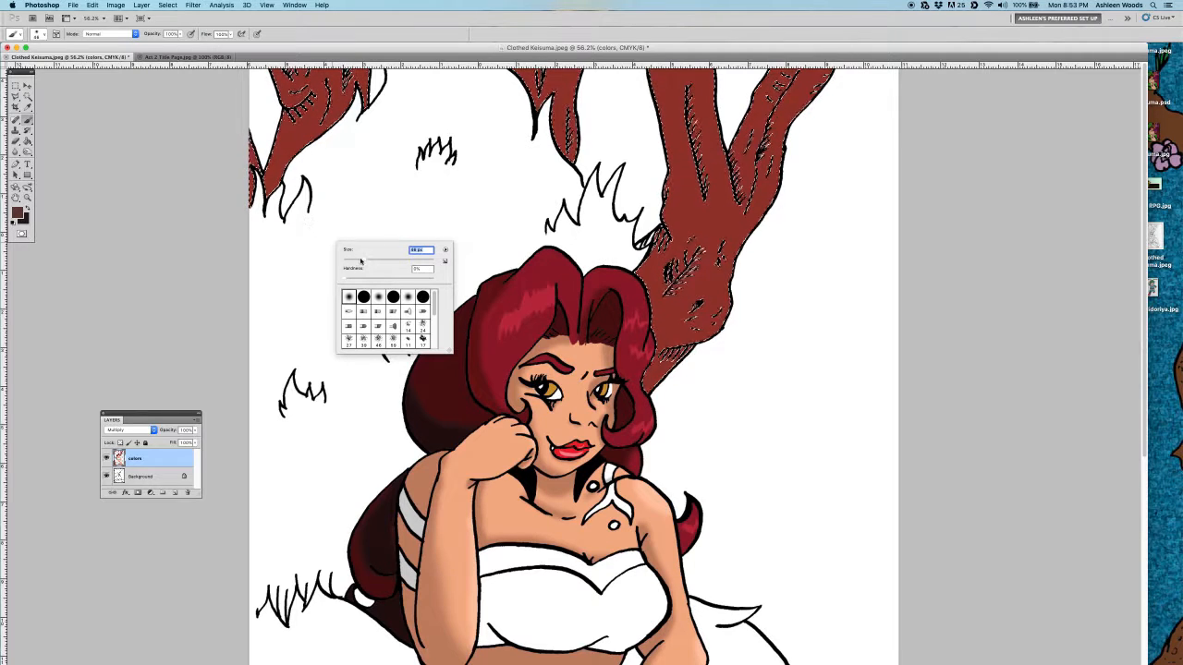
left_click_drag(361, 261, 374, 264)
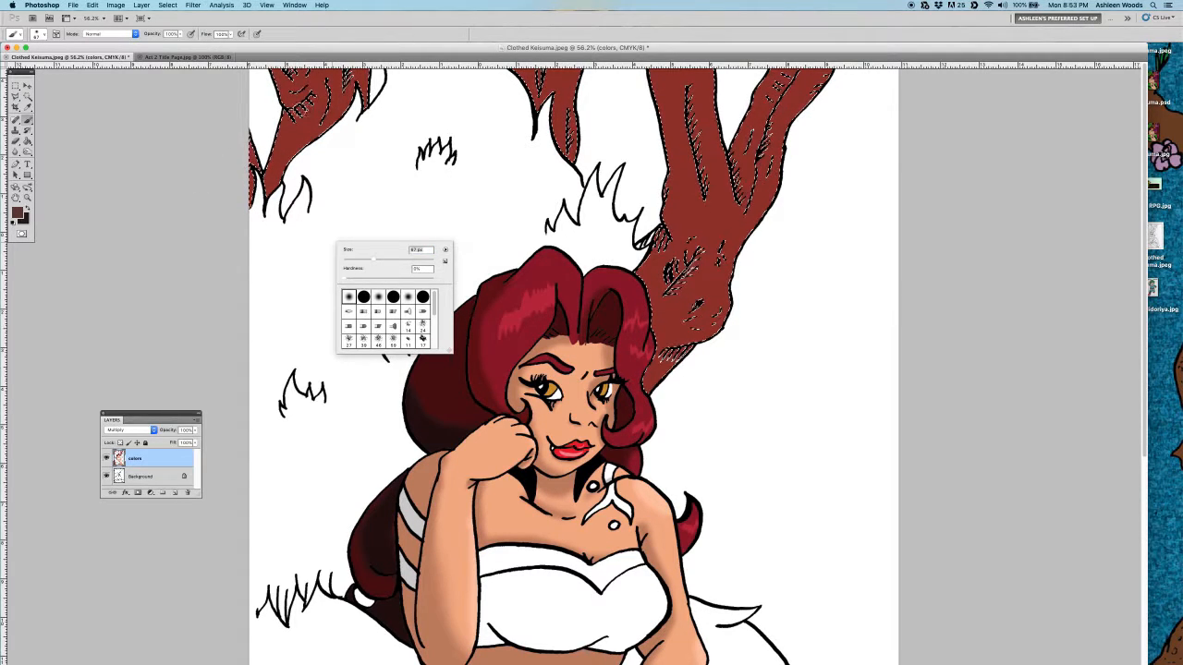
- Shade the lower parts of the two upper branches and the trunk edge beside the hair with the dark brown Brush
left_click(283, 115)
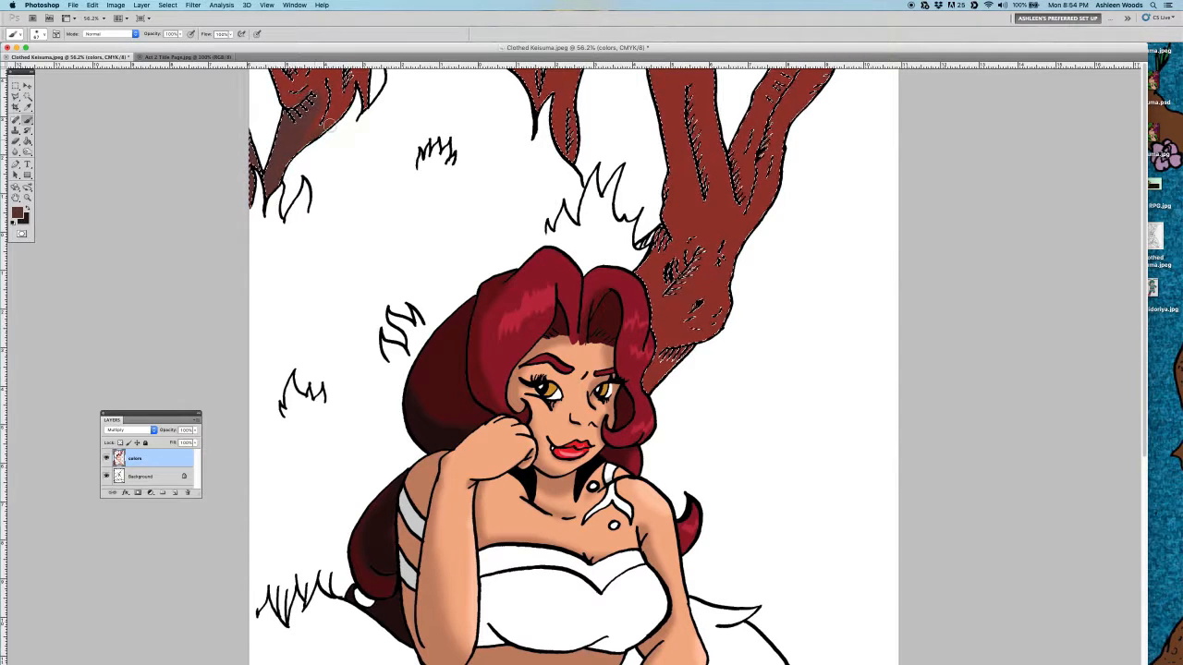
left_click_drag(298, 147, 355, 114)
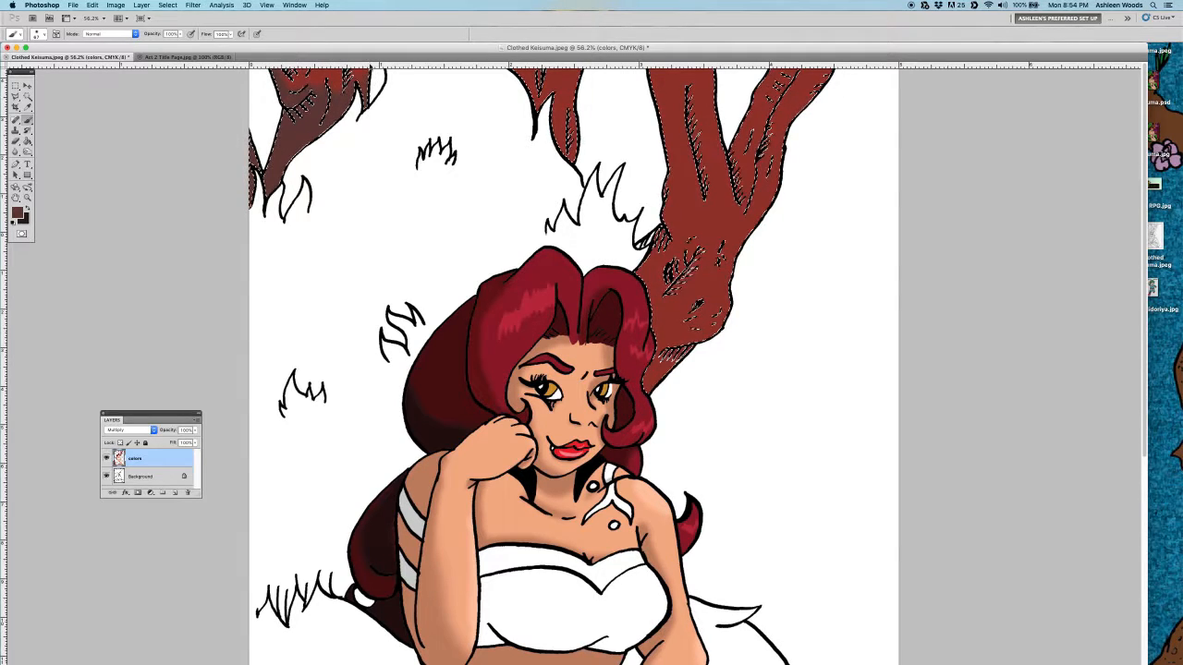
mouse_move(371, 85)
left_mouse_down()
mouse_move(333, 92)
mouse_move(361, 85)
left_mouse_up()
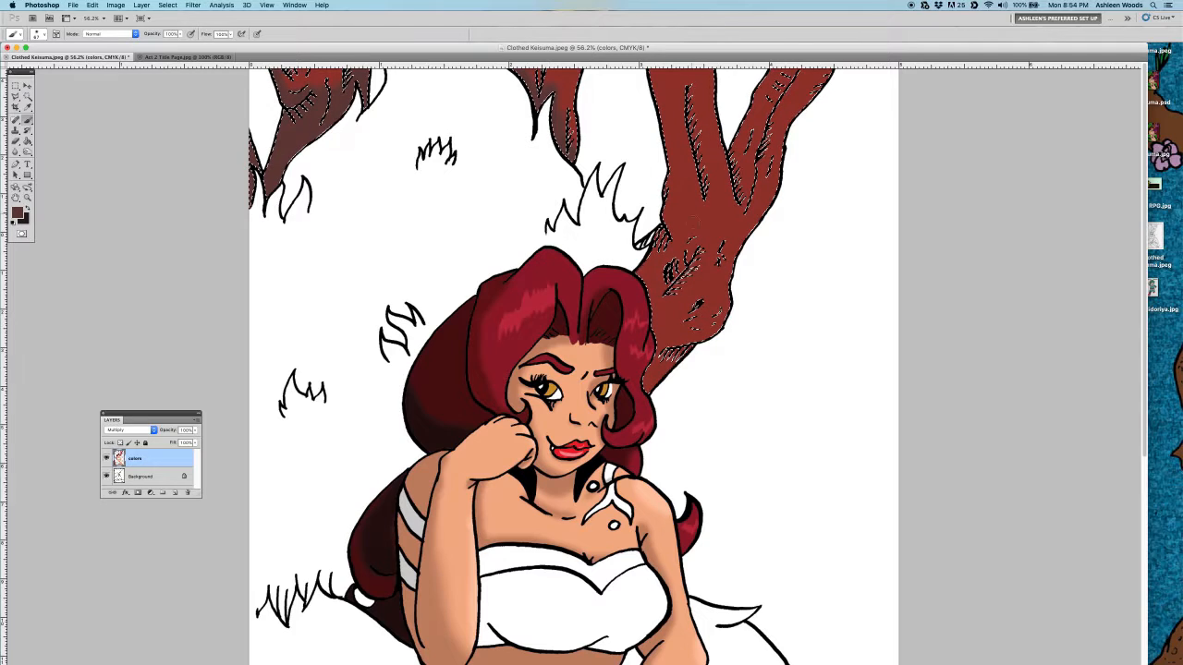
key("w")
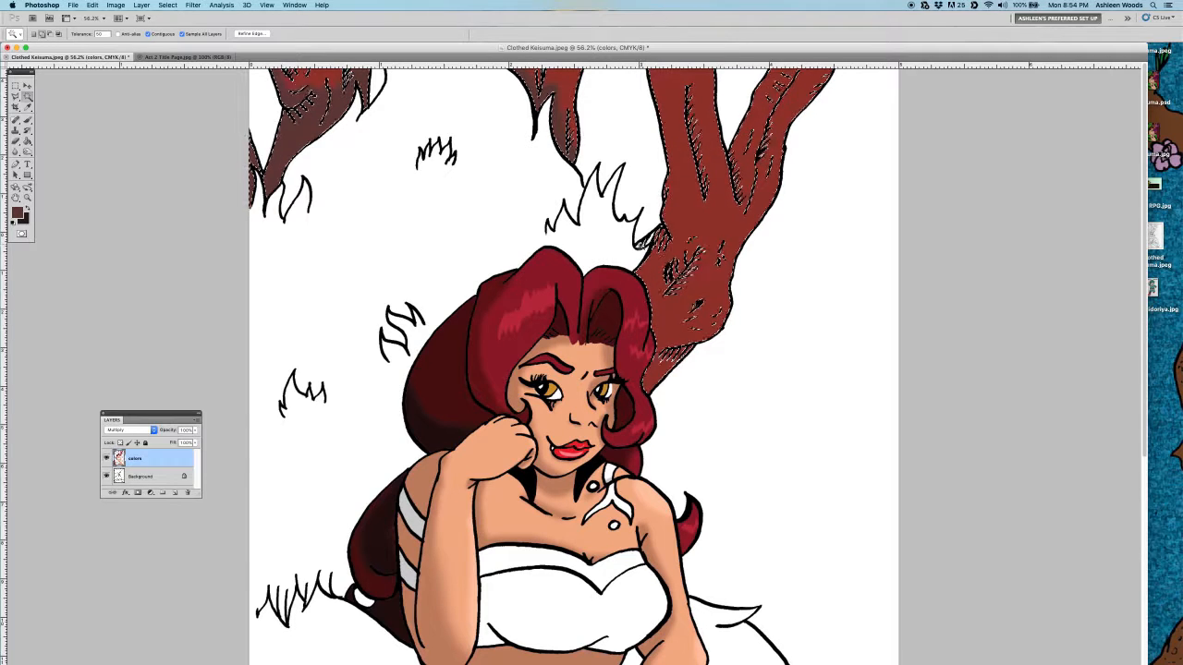
key("b")
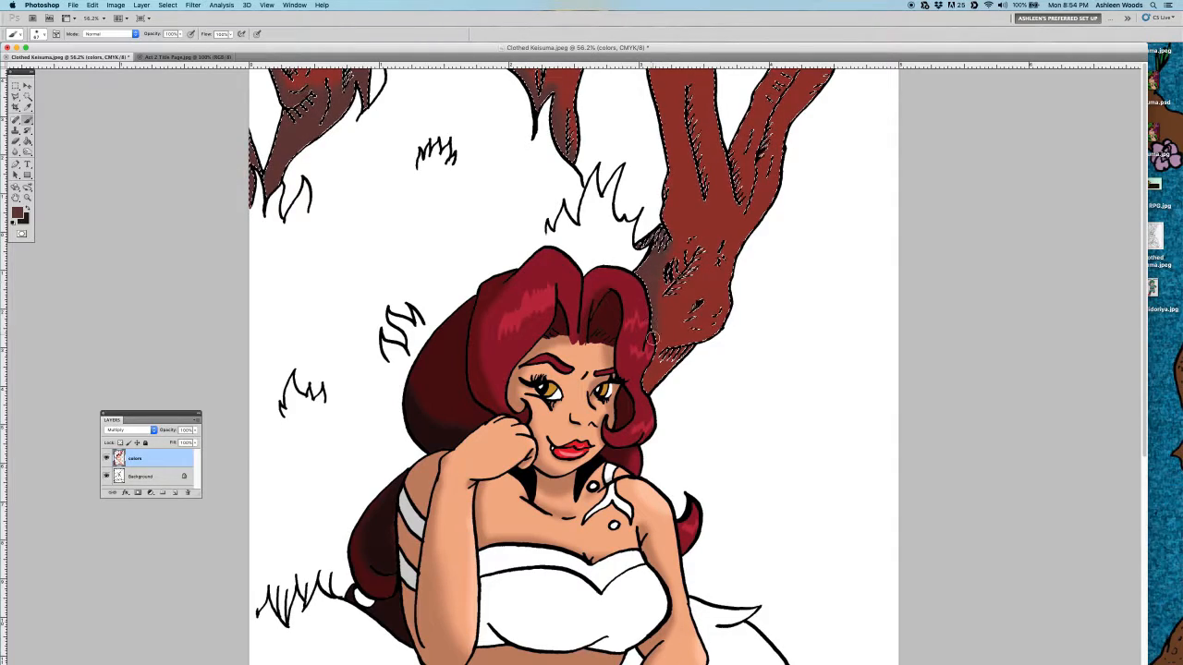
- Select the green fur areas with the Magic Wand, copy them onto a new layer, and check it with the colors layer hidden
key("z")
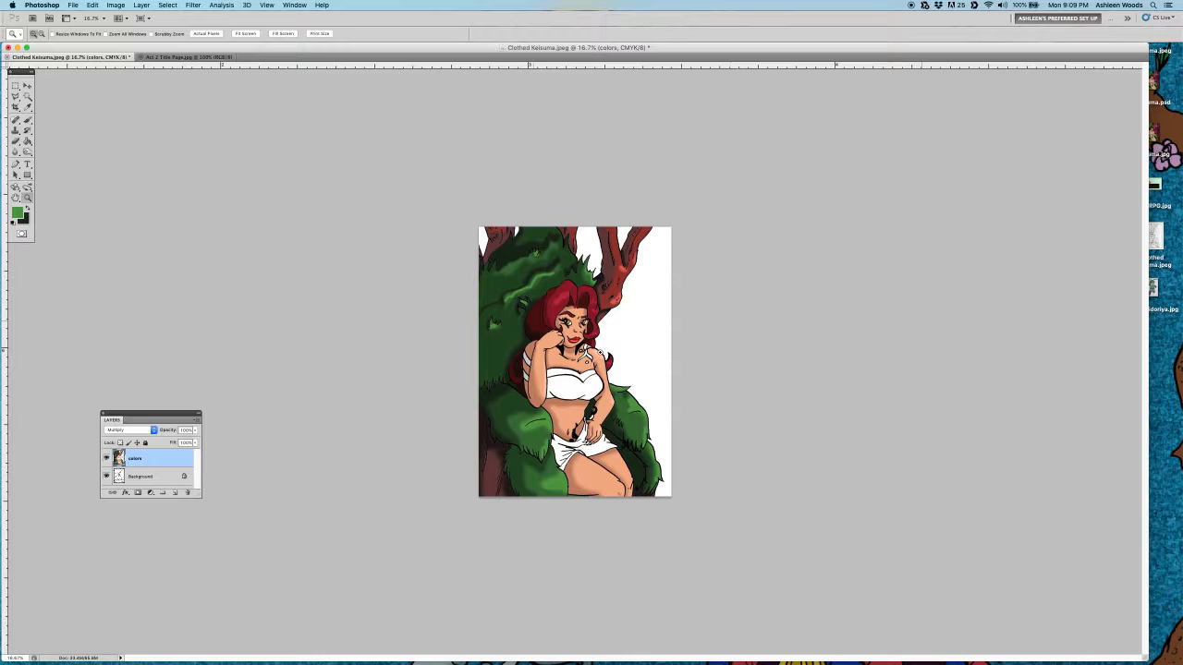
left_click_drag(559, 282, 506, 223)
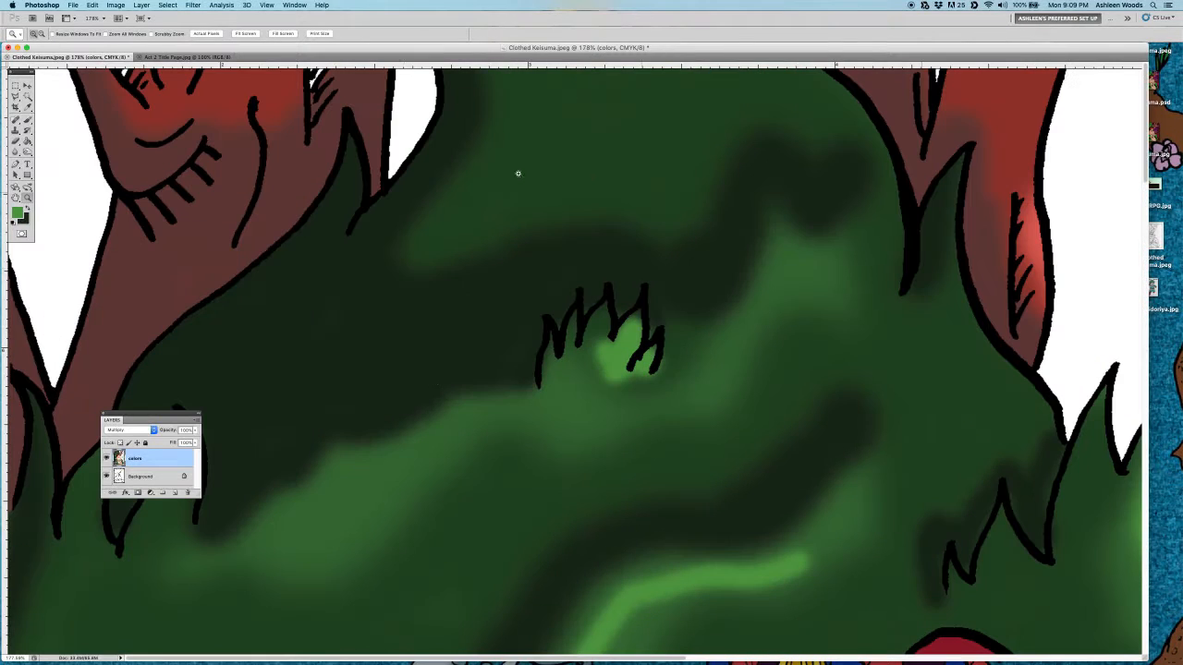
left_click(616, 399, "alt")
left_click(615, 399, "alt")
left_click(615, 399, "alt")
left_click(465, 367, "alt")
left_click(465, 367, "alt")
key("w")
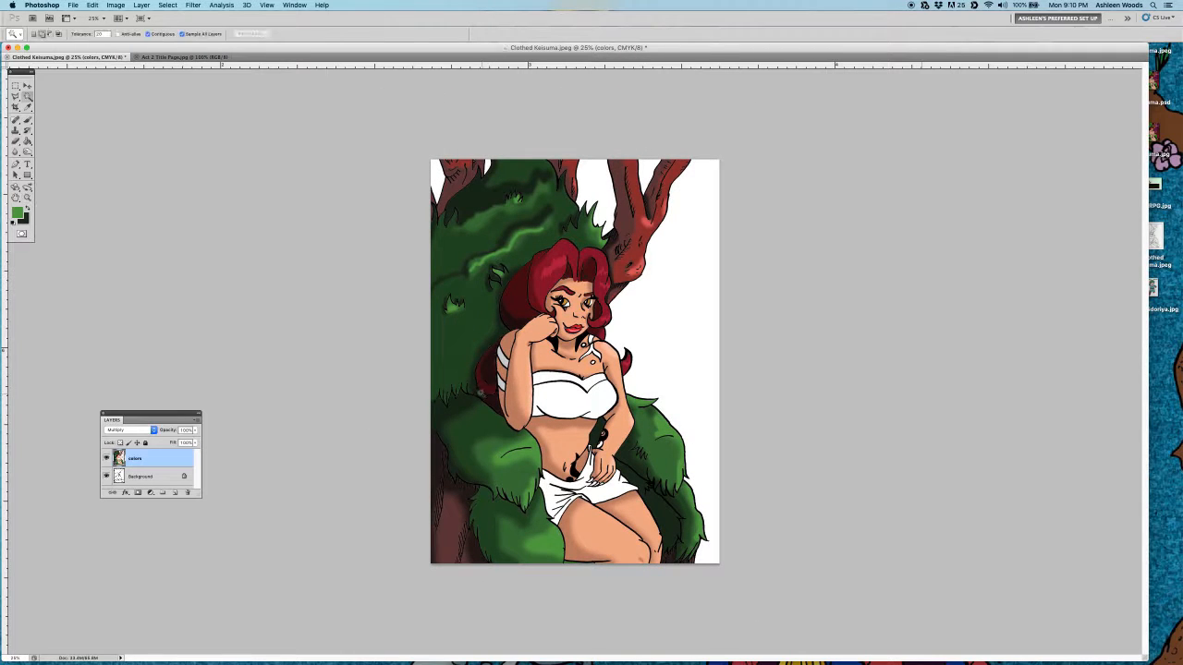
left_click(462, 327)
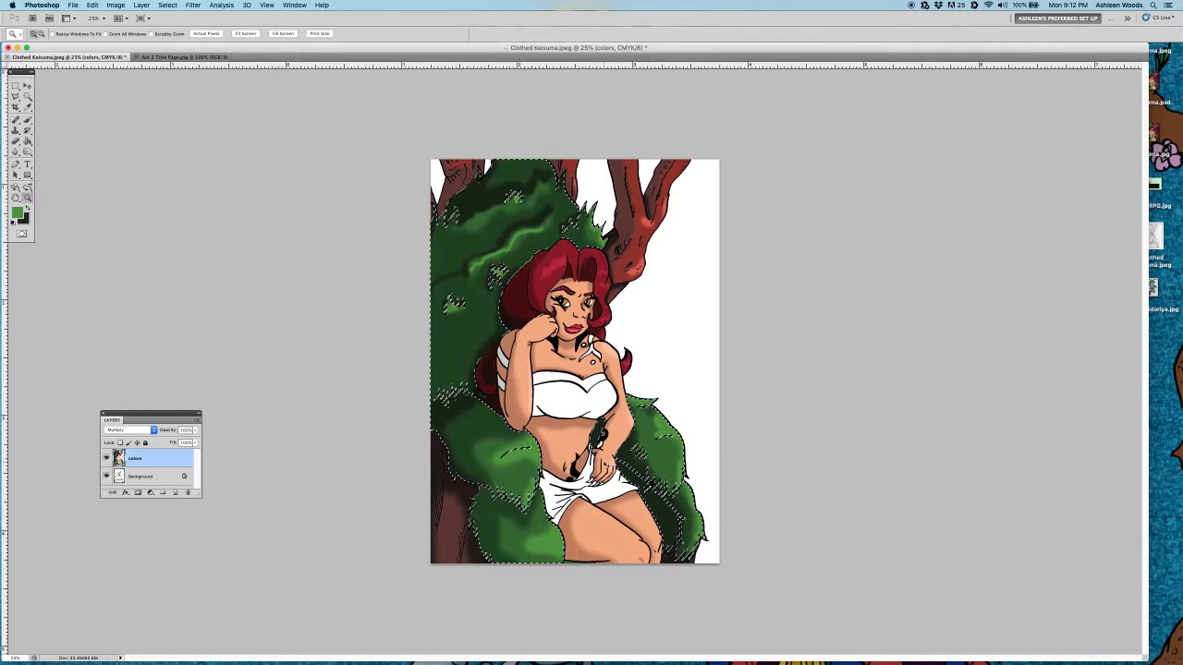
key("super+c")
key("super+v")
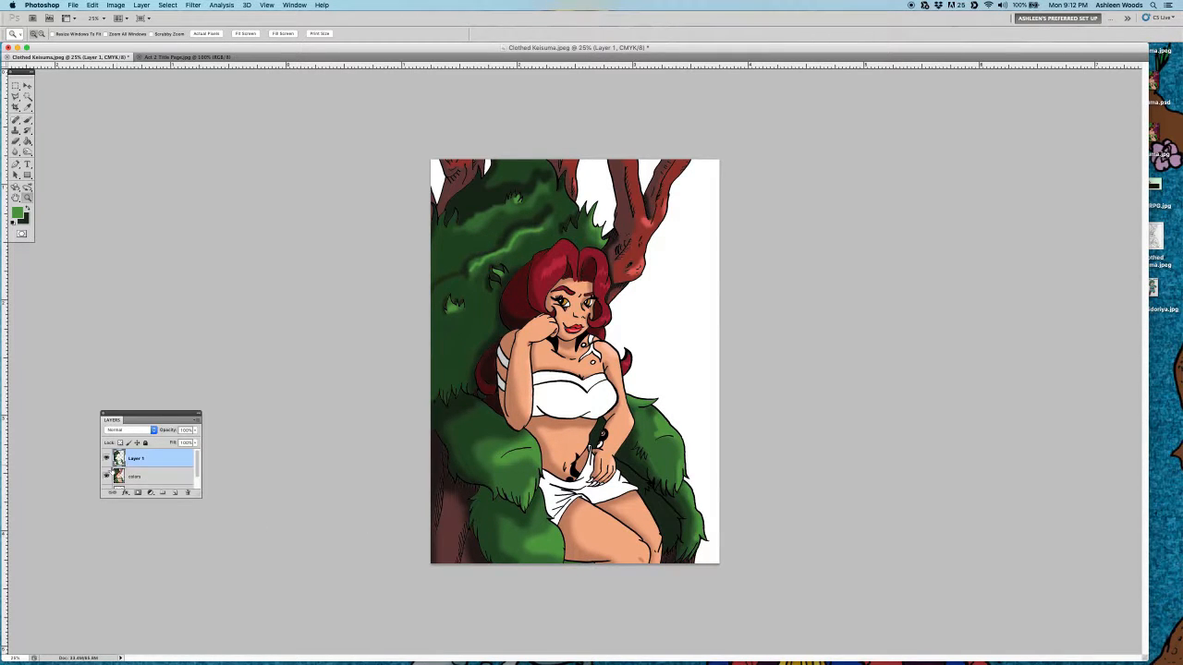
left_click(106, 476)
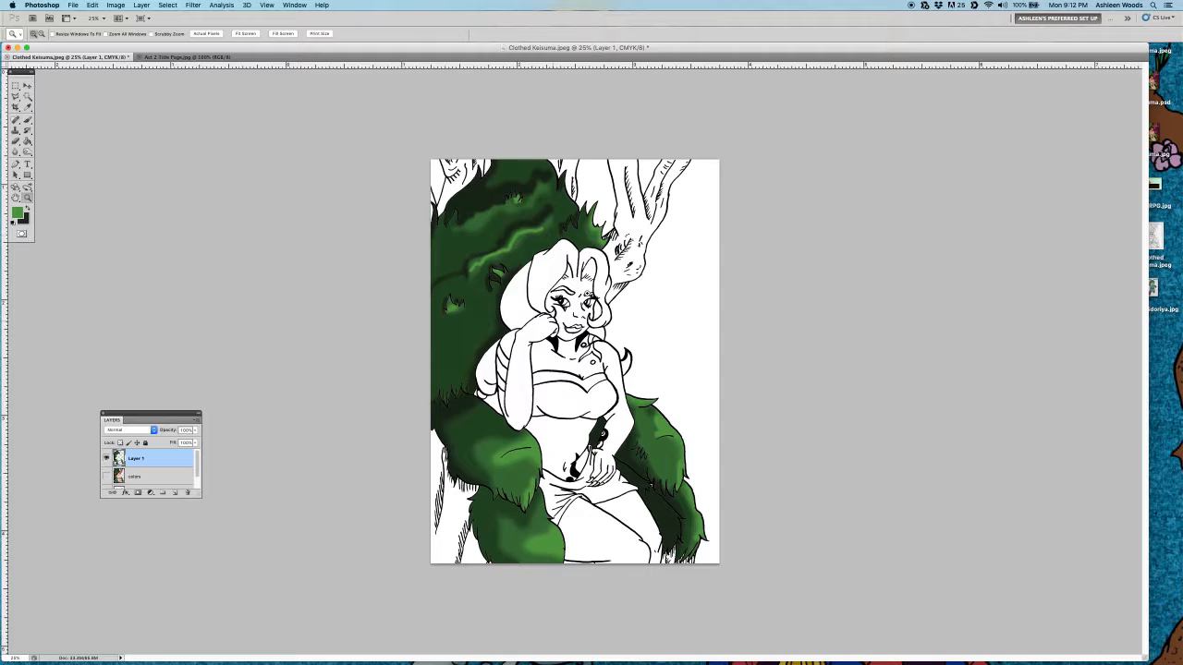
left_click(106, 476)
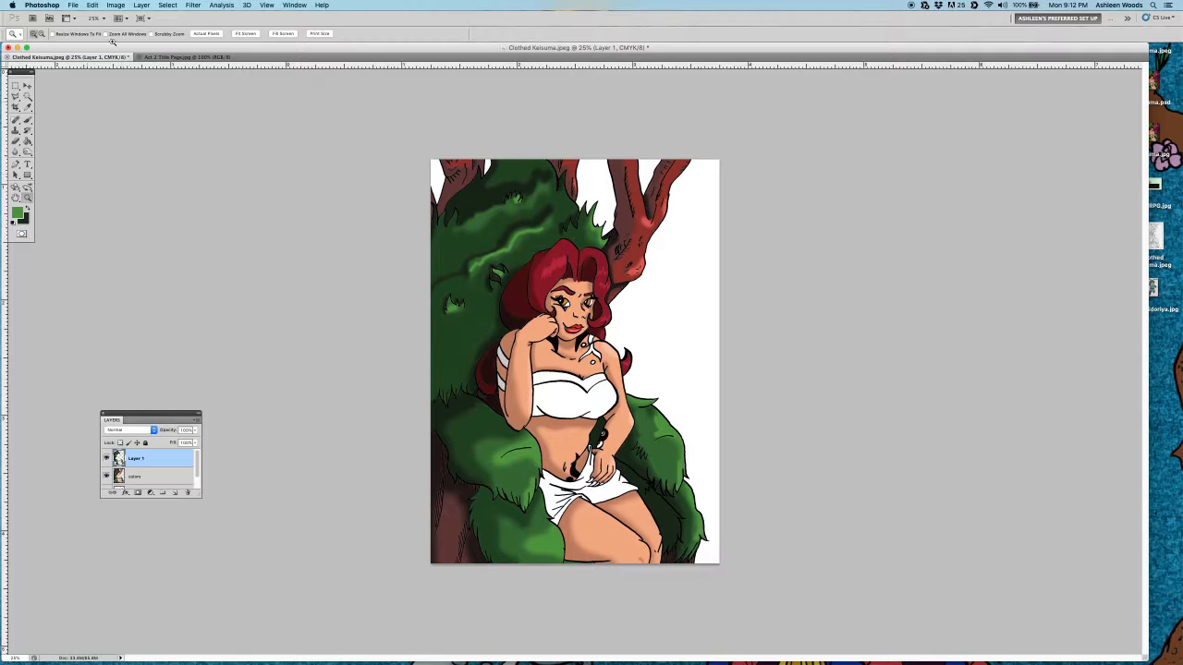
- Apply the Add Noise filter with Gaussian distribution to the copied green fur layer
left_click(193, 5)
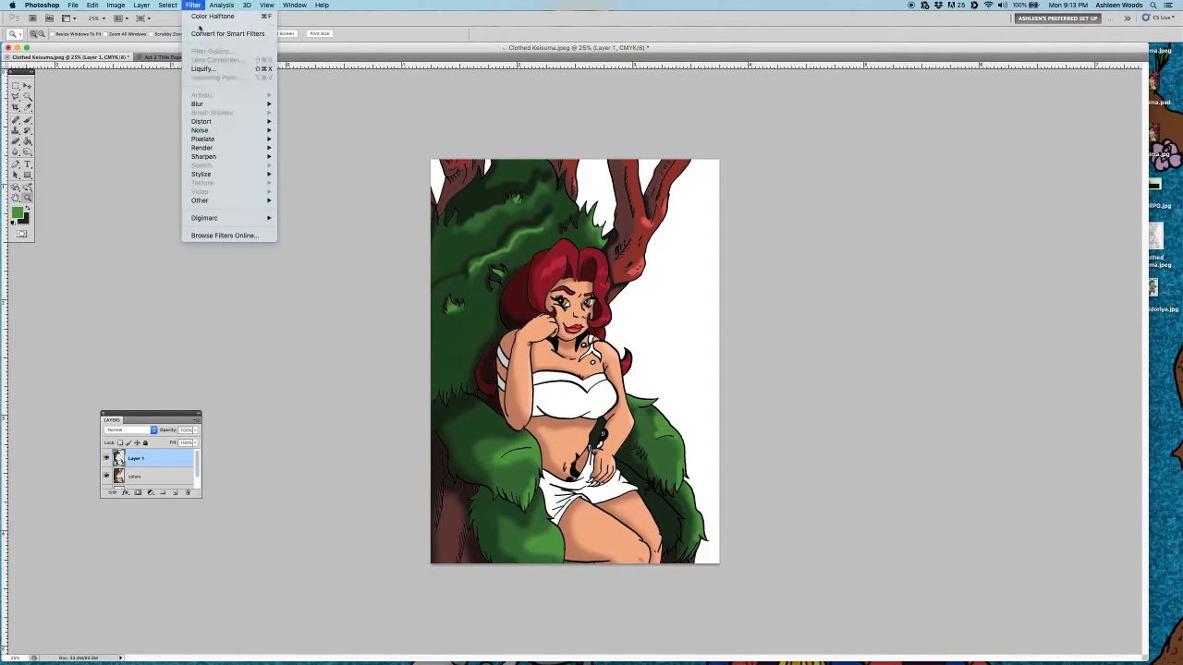
mouse_move(199, 121)
left_click(277, 125)
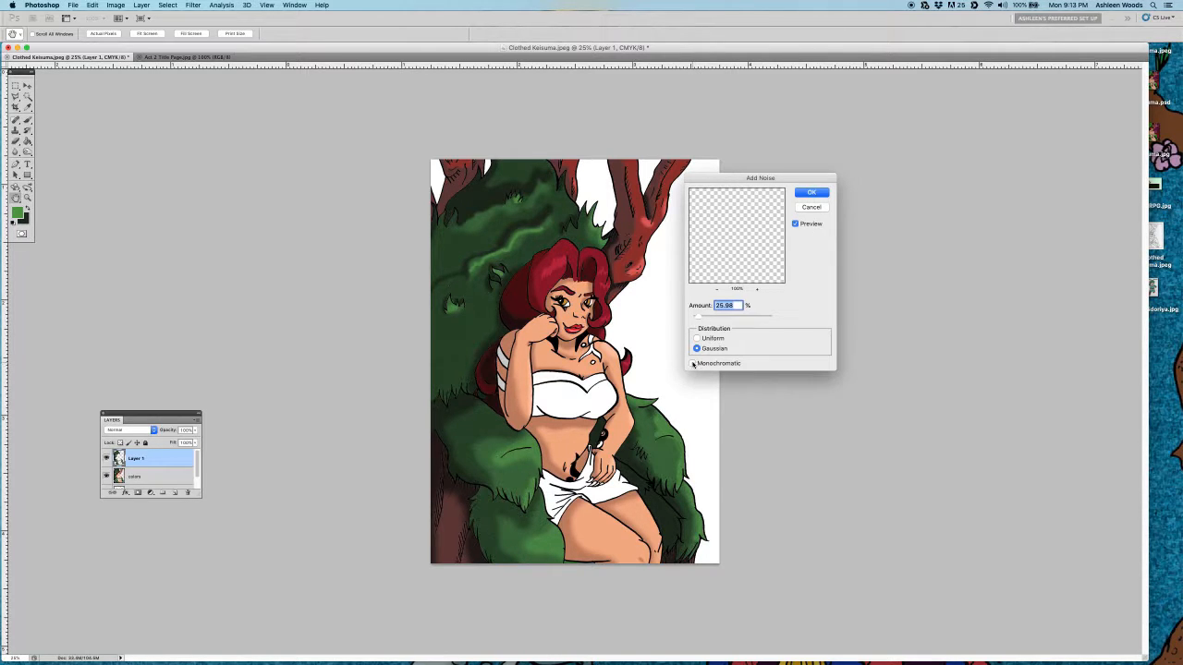
left_click(691, 363)
left_click(692, 364)
left_click(812, 196)
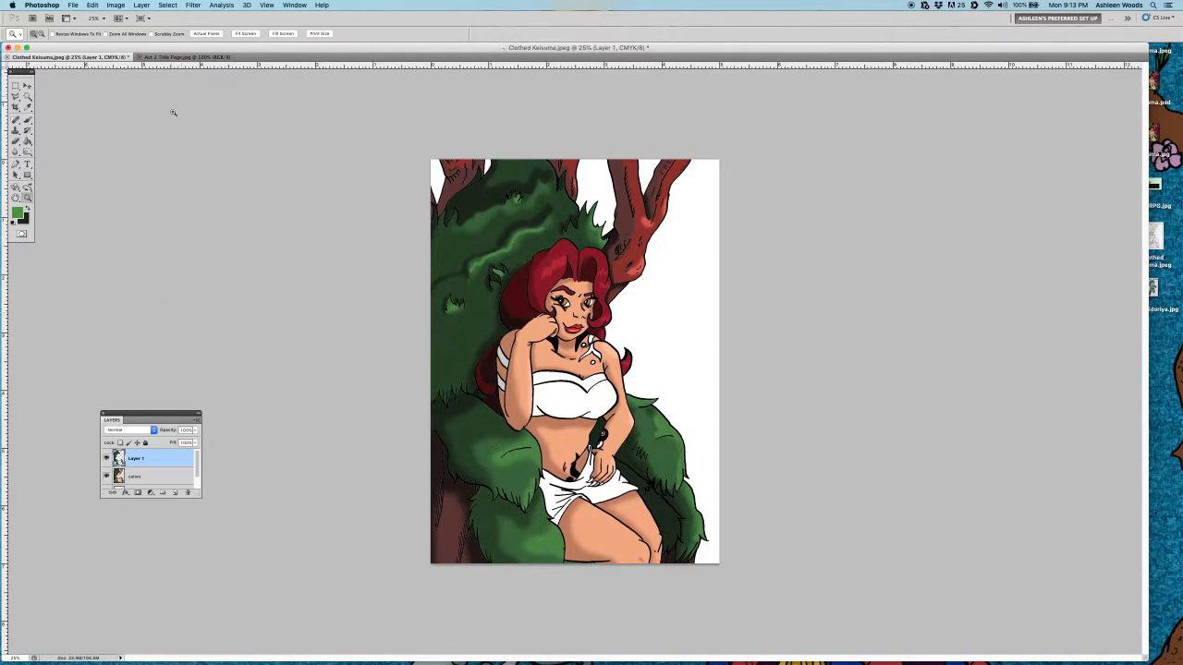
left_click(168, 6)
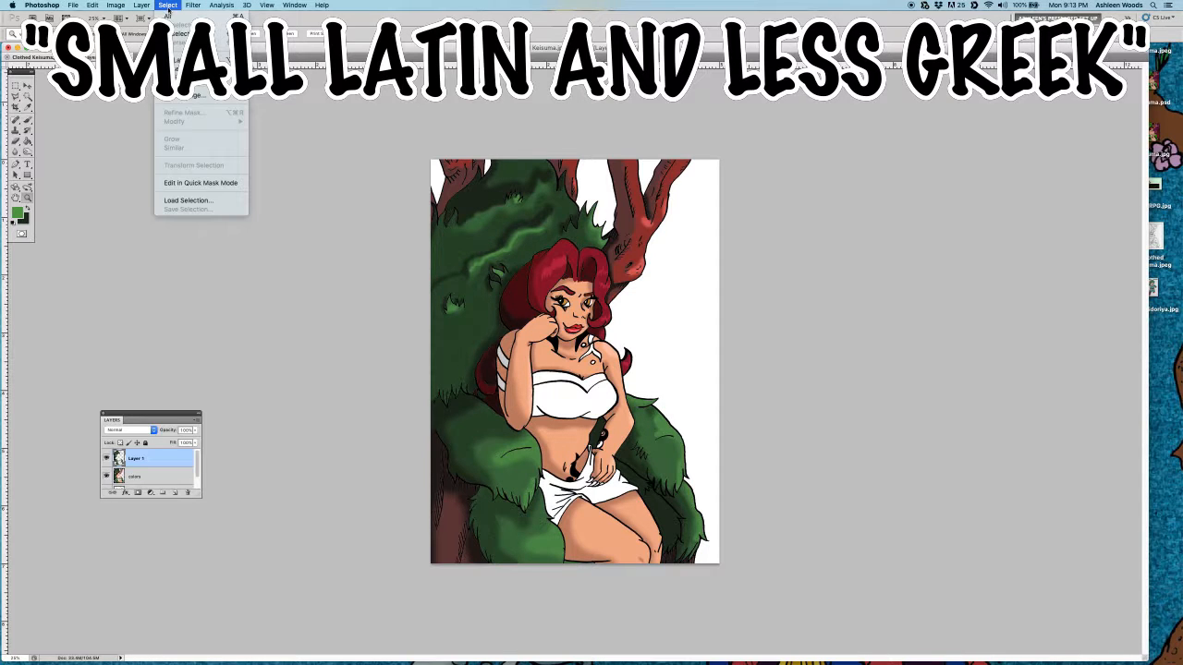
mouse_move(142, 8)
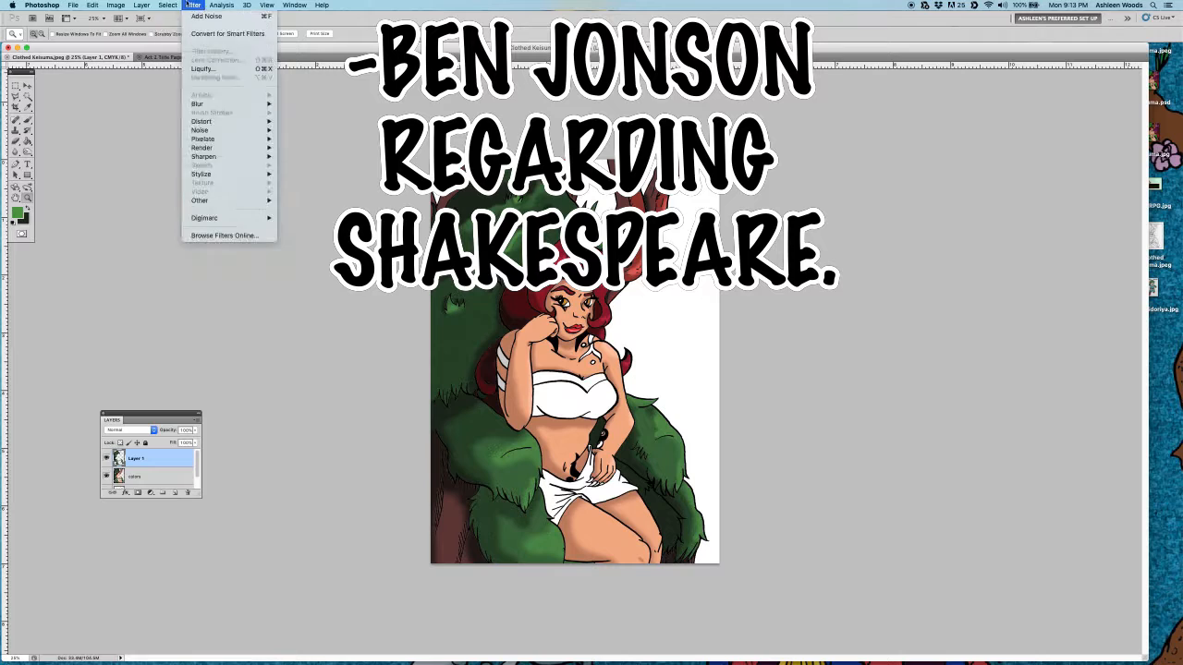
mouse_move(217, 5)
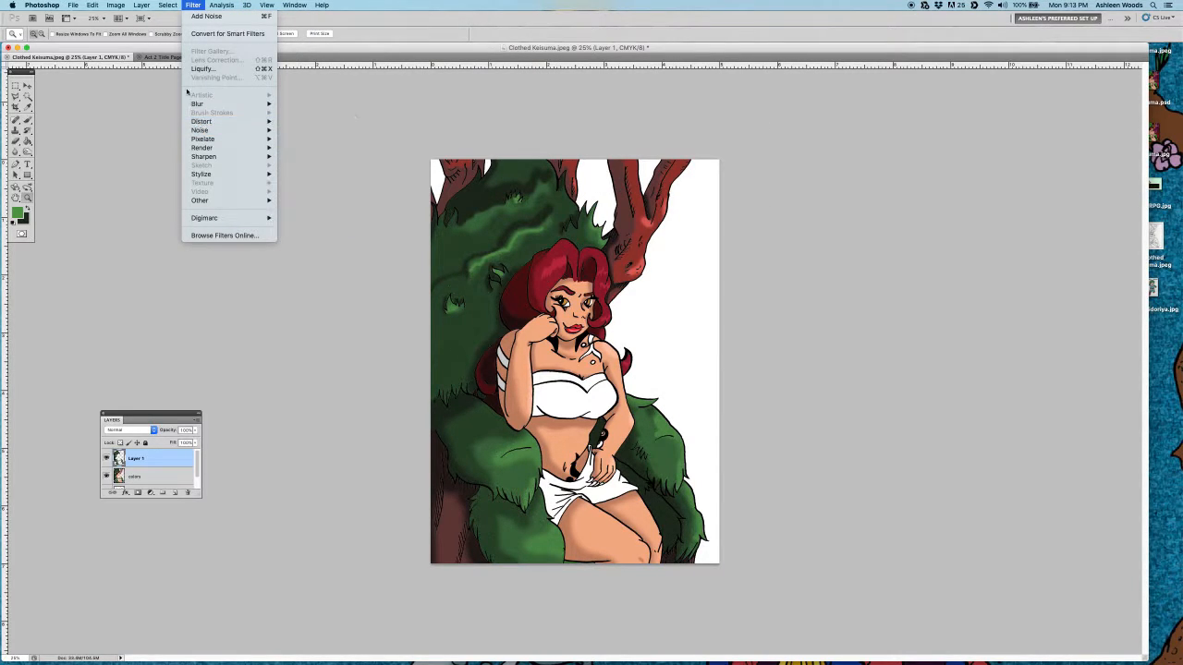
mouse_move(197, 105)
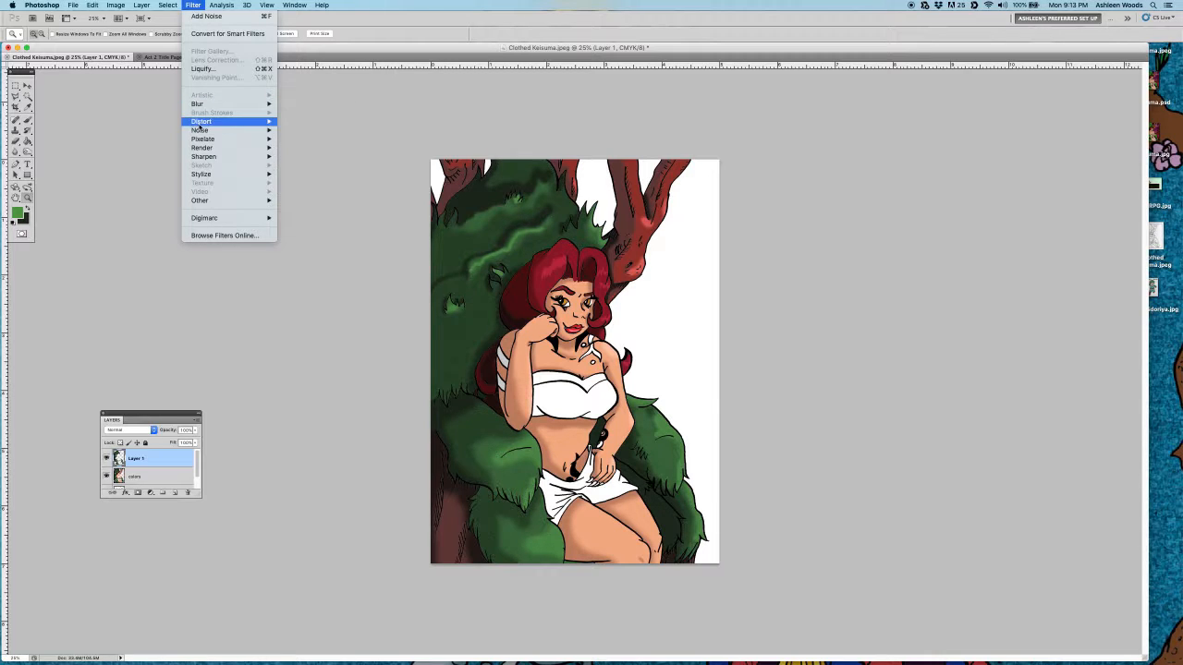
mouse_move(202, 132)
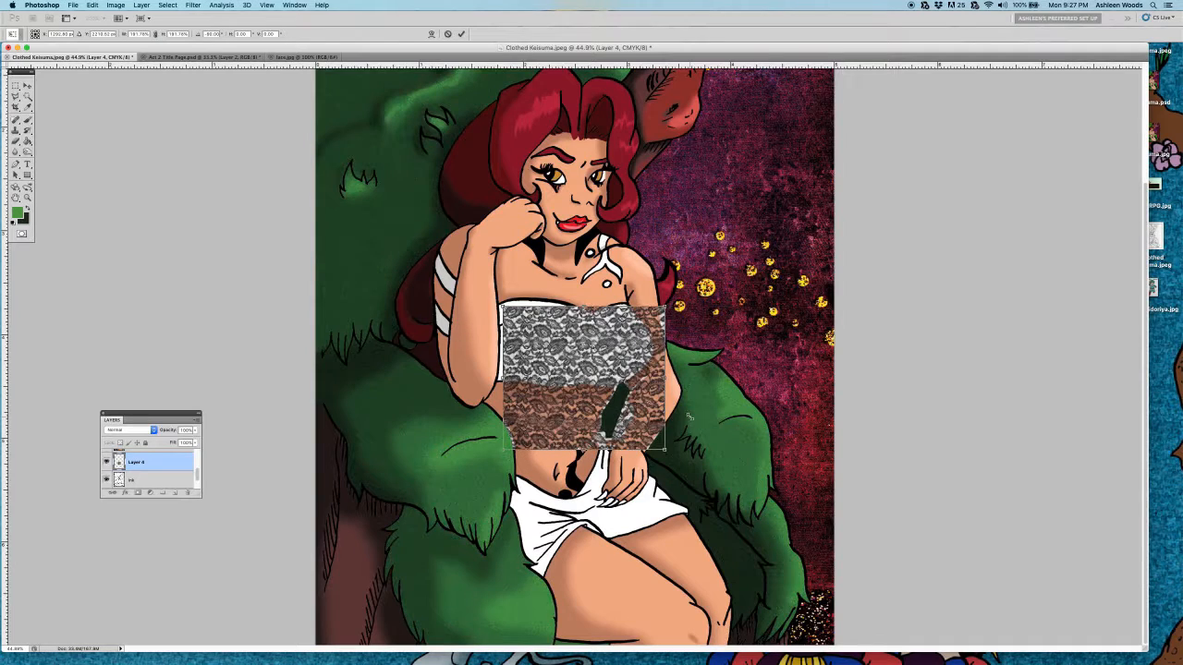
- Fit the lace texture over the white top at about 212% scale, and place a duplicate of it over the white shorts
left_click_drag(503, 450, 473, 454)
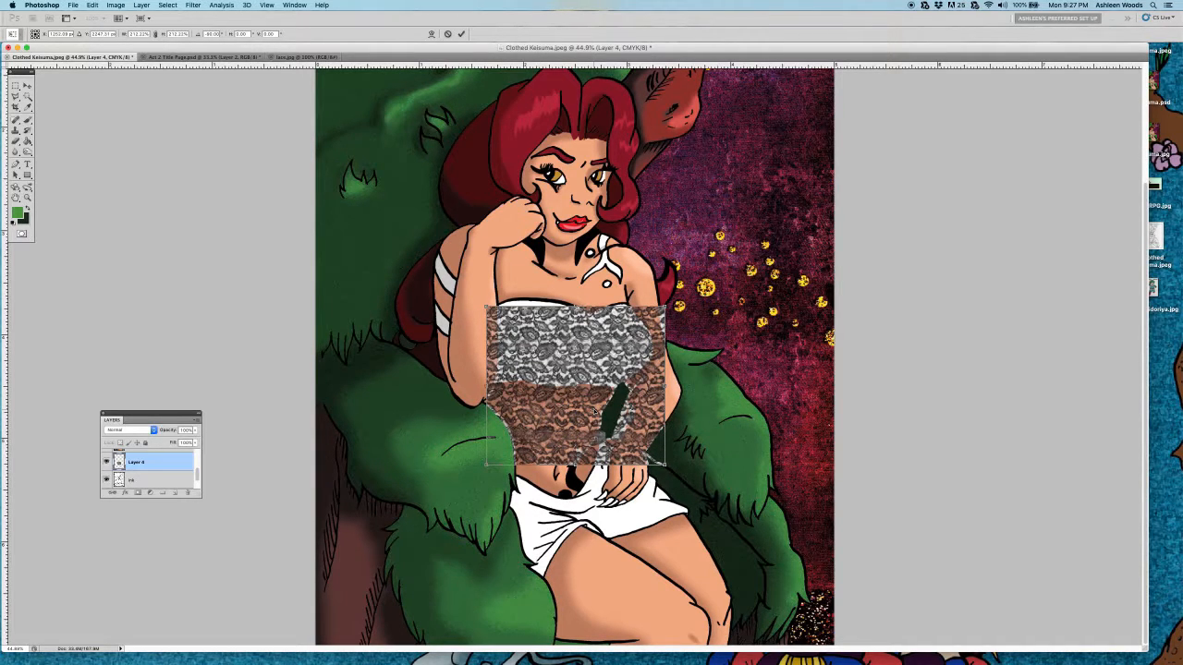
key("Return")
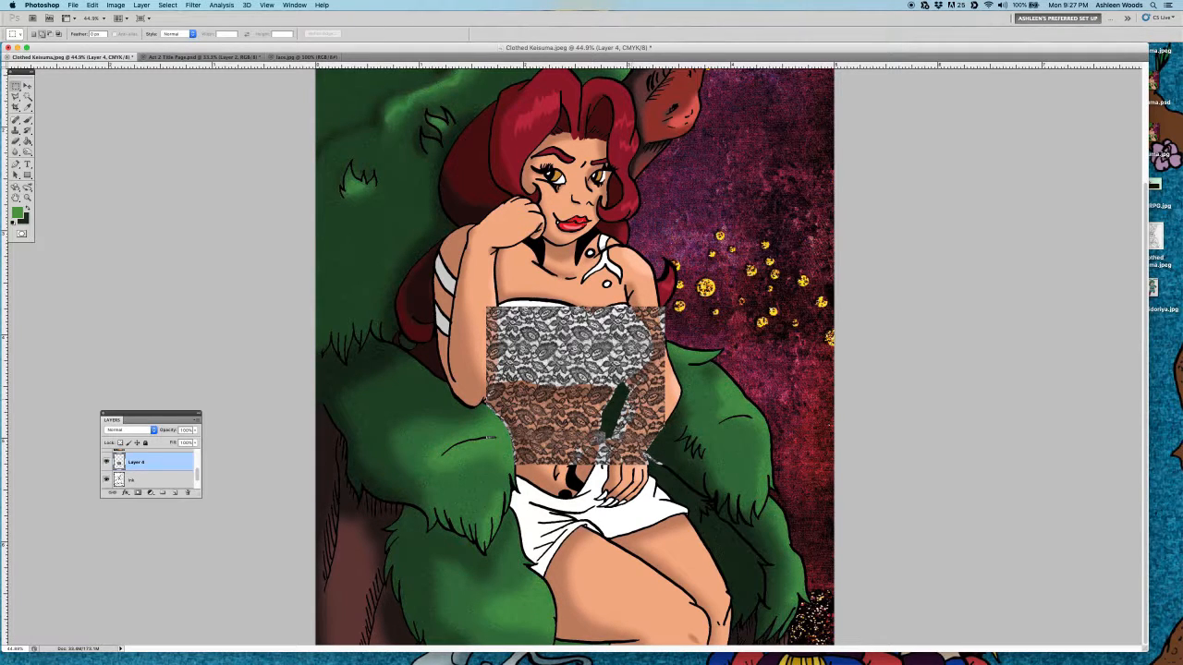
key("v")
left_click_drag(627, 395, 625, 359)
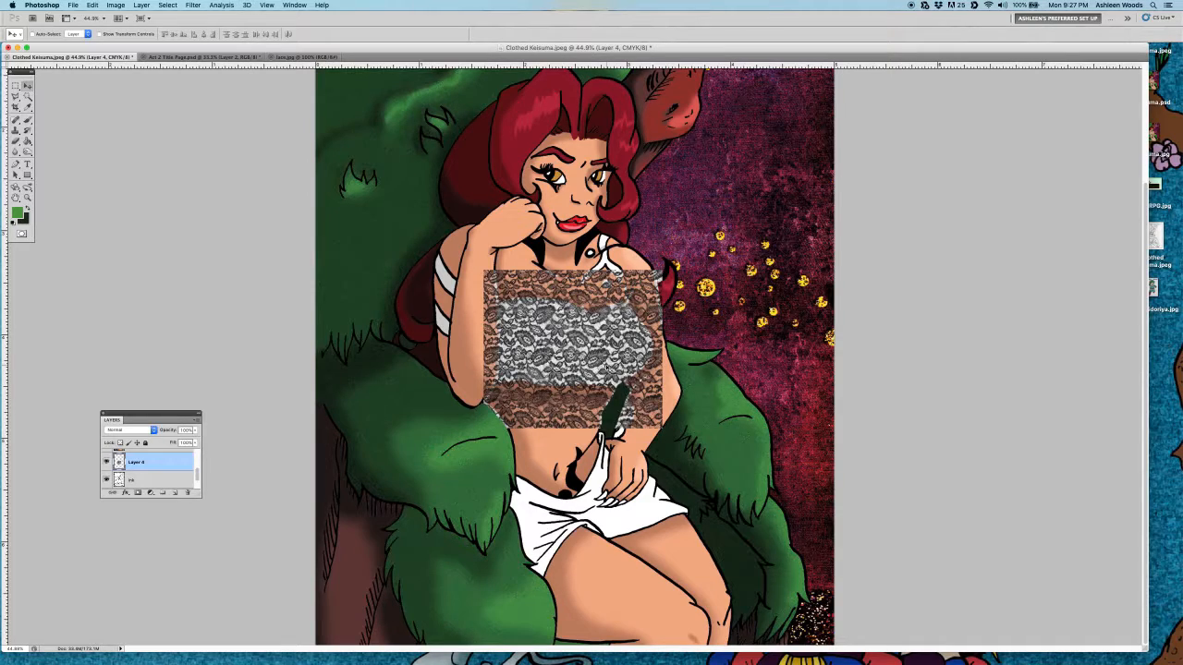
left_click_drag(606, 370, 627, 538)
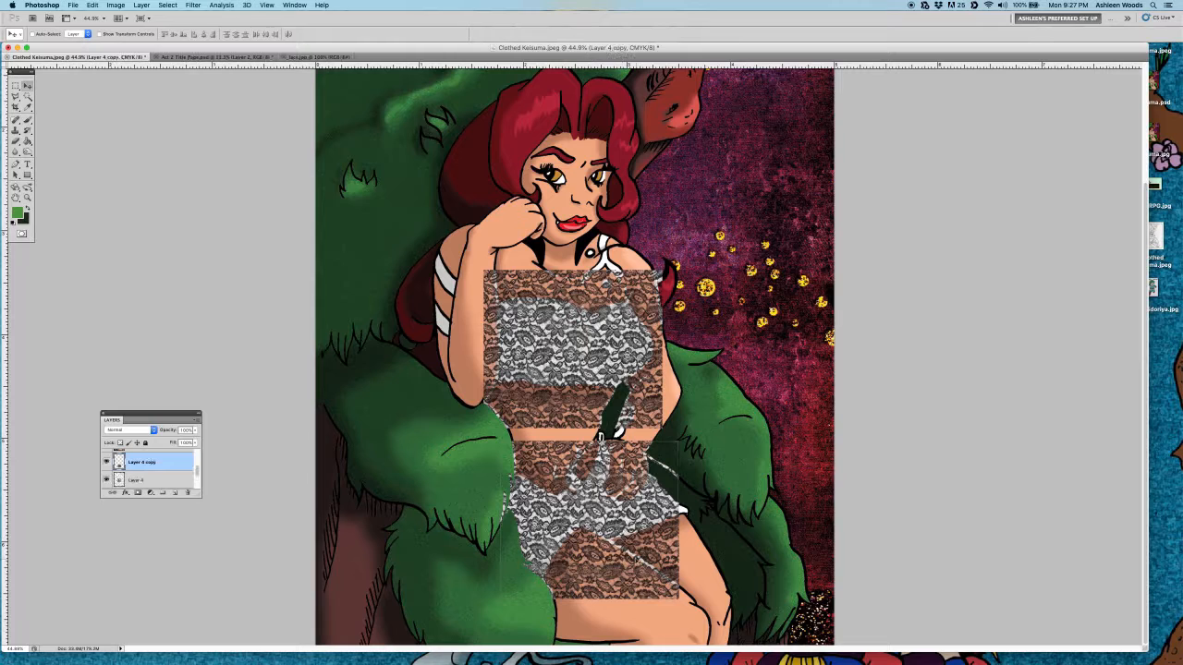
- Enlarge the duplicate lace texture over the shorts to about 107% so it covers more of the fabric
key("super+t")
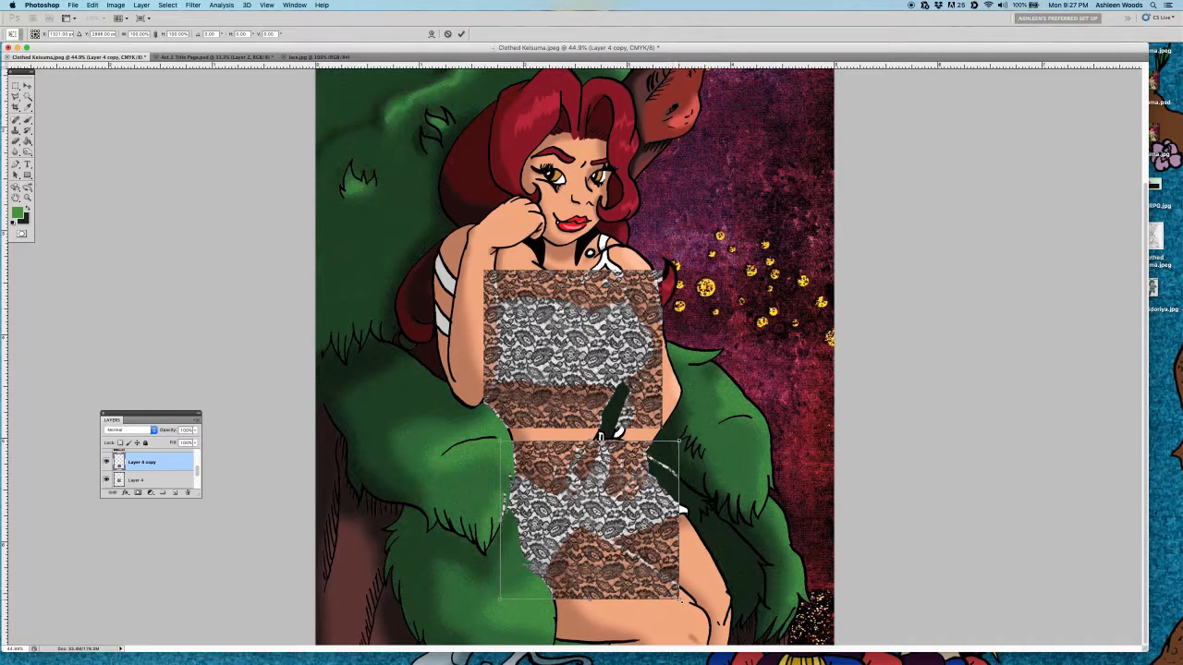
left_click_drag(679, 598, 693, 611)
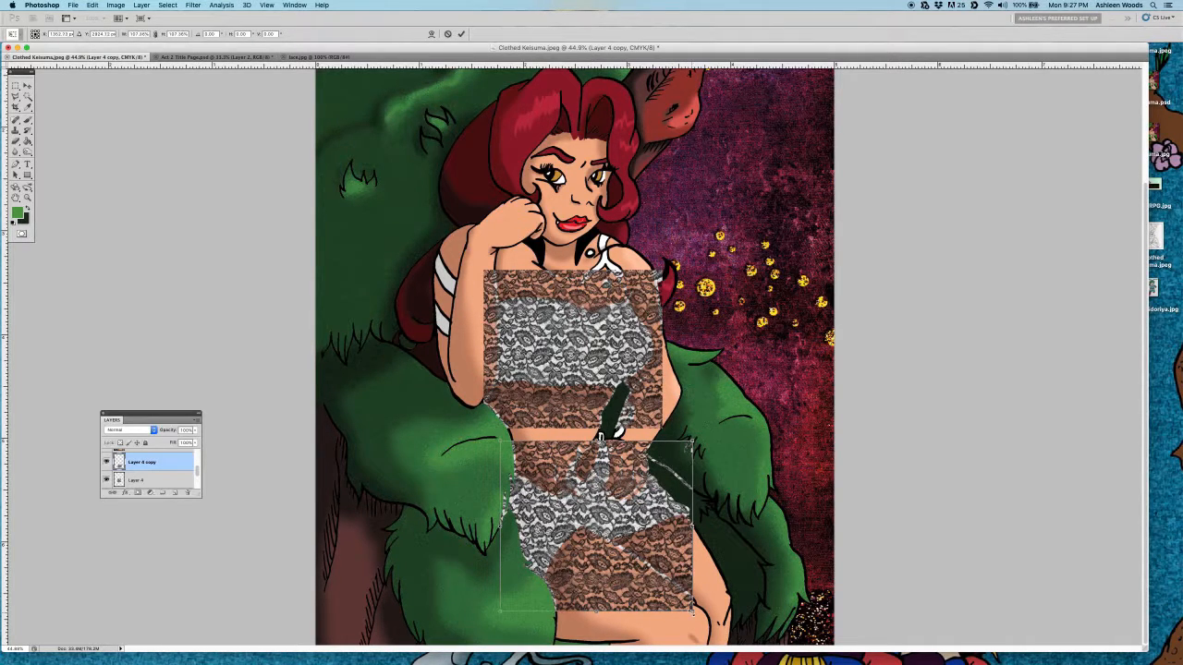
key("Return")
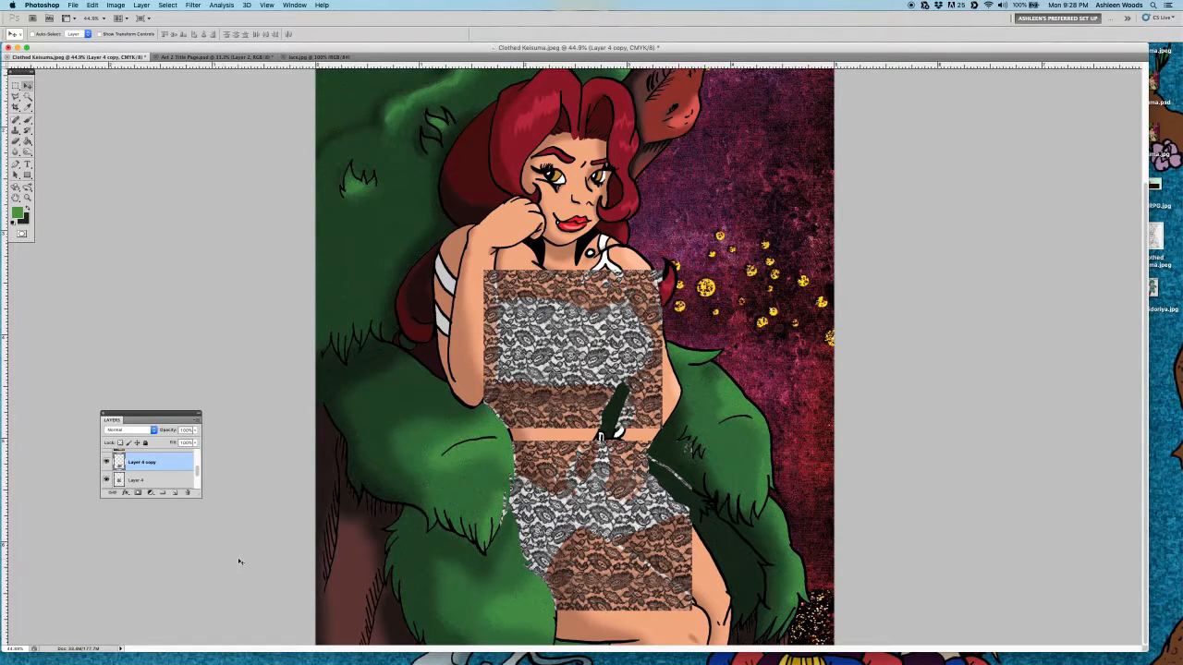
- Merge the two lace texture layers into one and rename the merged layer
left_click(139, 480, "shift")
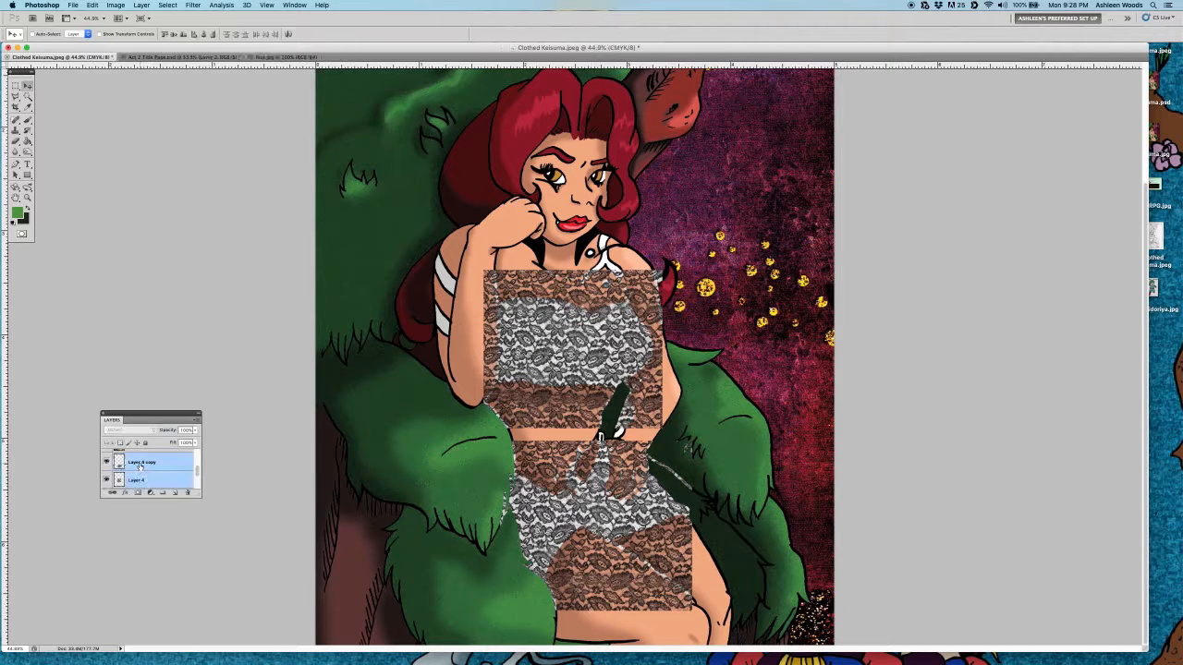
right_click(141, 465)
left_click(172, 638)
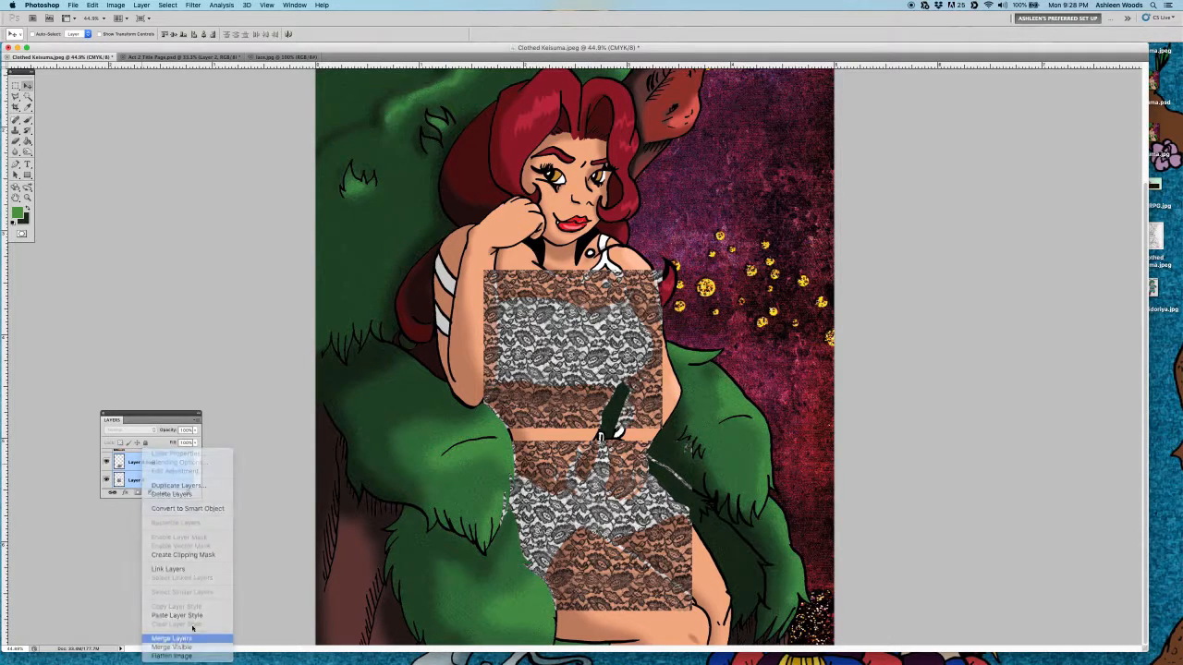
double_click(140, 462)
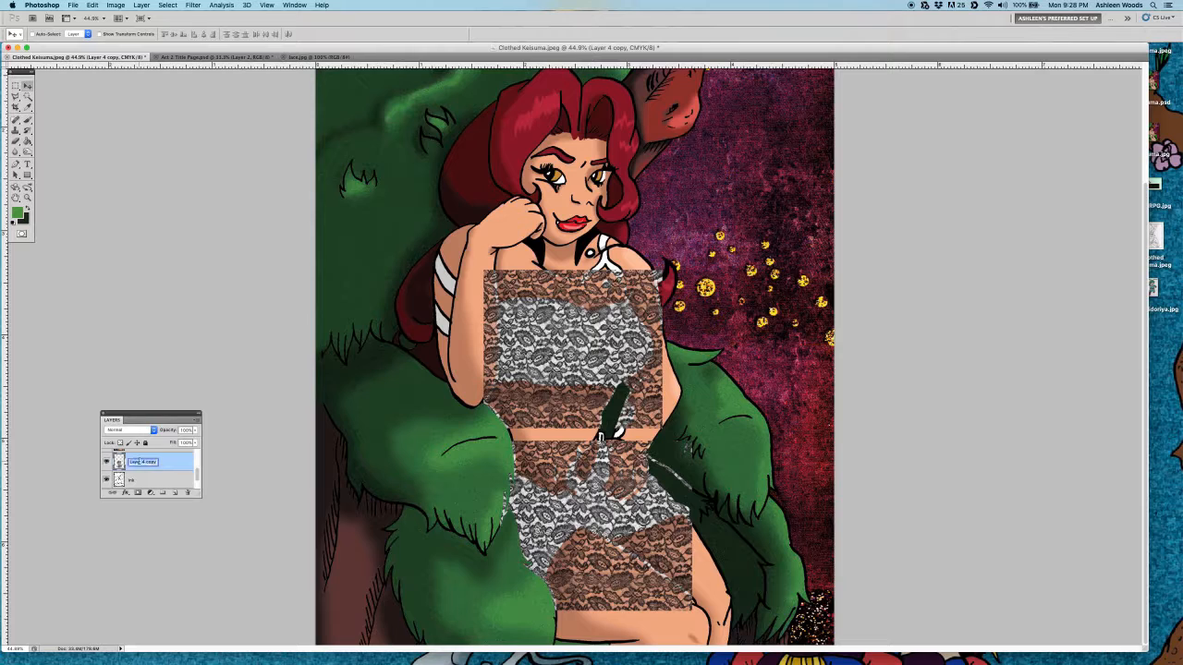
type("LaMain Layer")
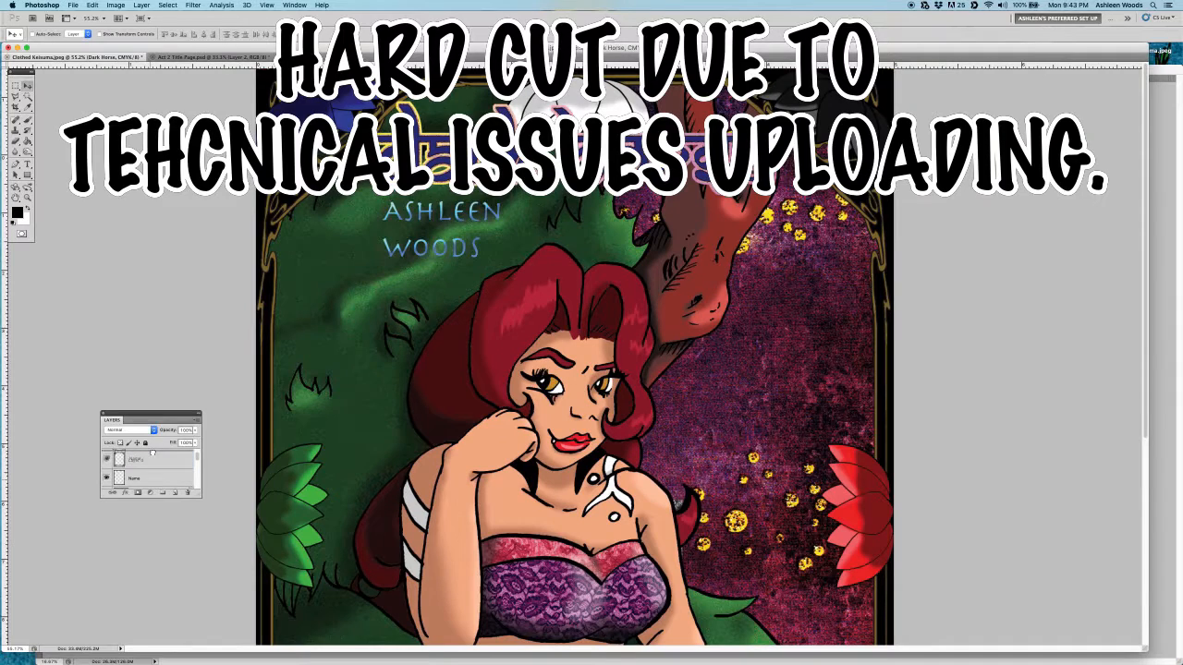
- Select the Dark Horse and Name layers together and move the title and author name slightly lower on the cover
left_click_drag(153, 453, 153, 454)
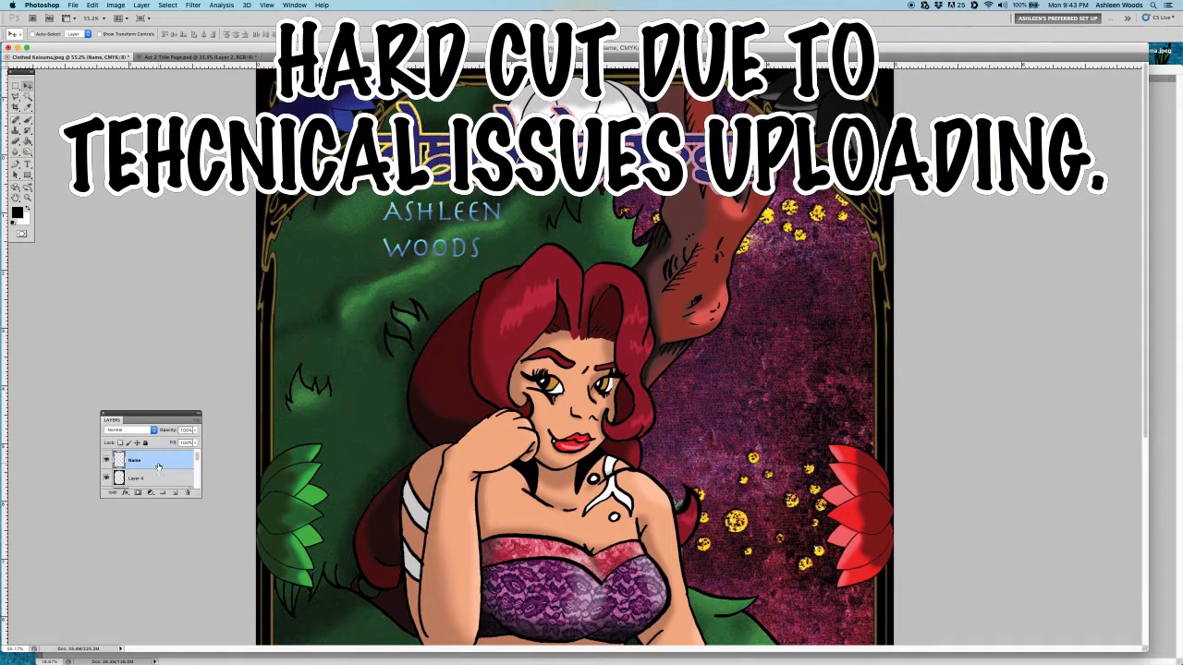
scroll(158, 467, "up", 1)
left_click(157, 460, "shift")
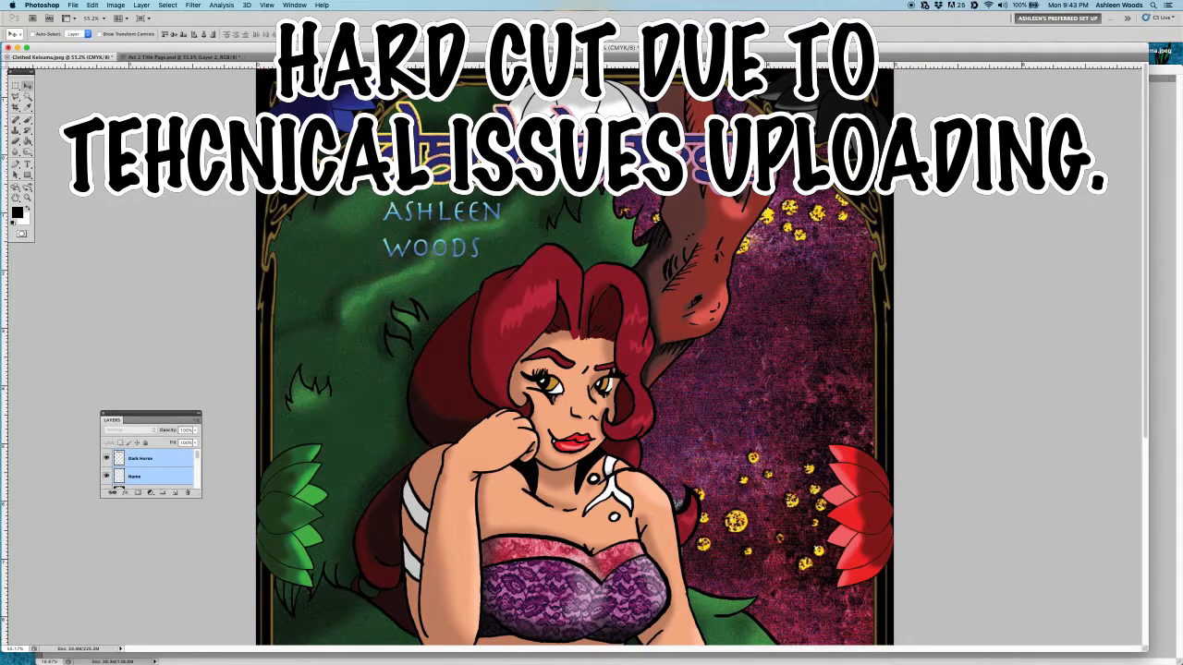
left_click_drag(660, 177, 667, 219)
- View the whole cover, bring the A1Cover.psd document forward, and examine its title and author lettering up close for comparison
key("z")
left_click(689, 400, "alt")
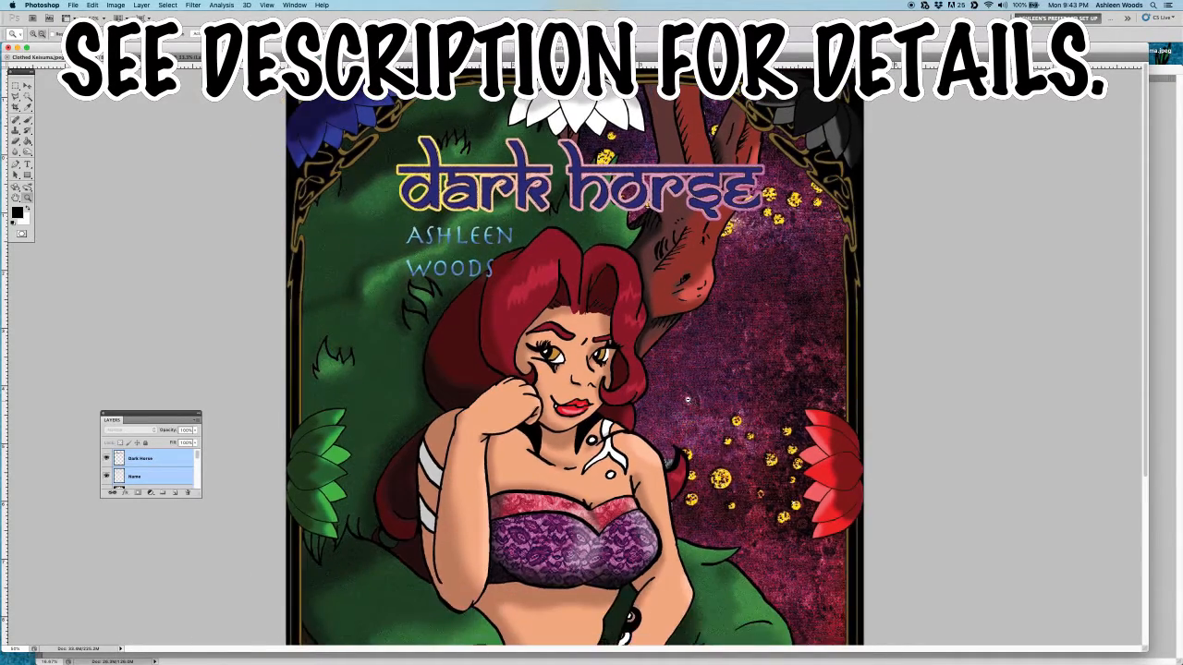
left_click(689, 401, "alt")
left_click(690, 400, "alt")
left_click(1162, 224)
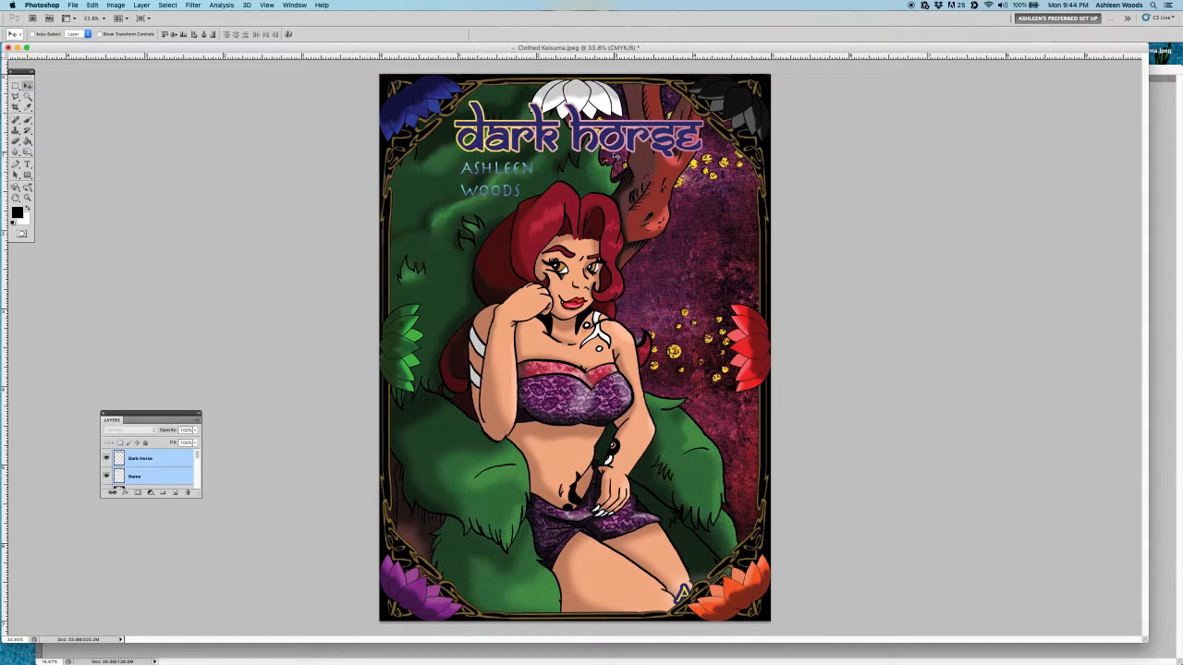
left_click(1155, 67)
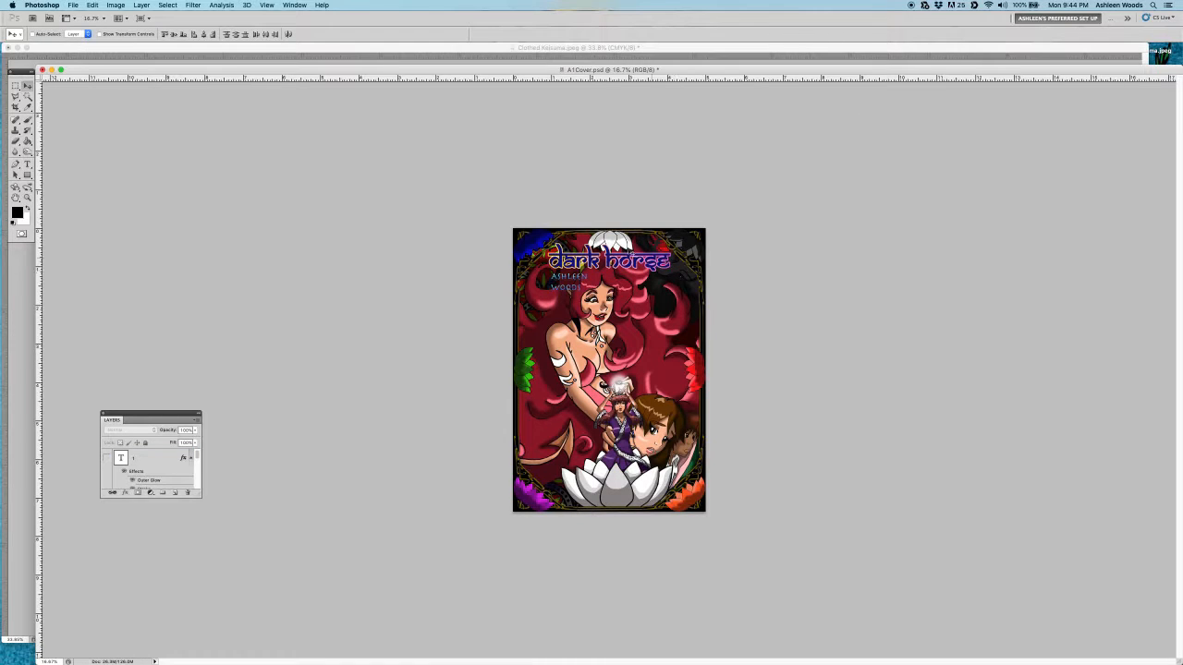
key("z")
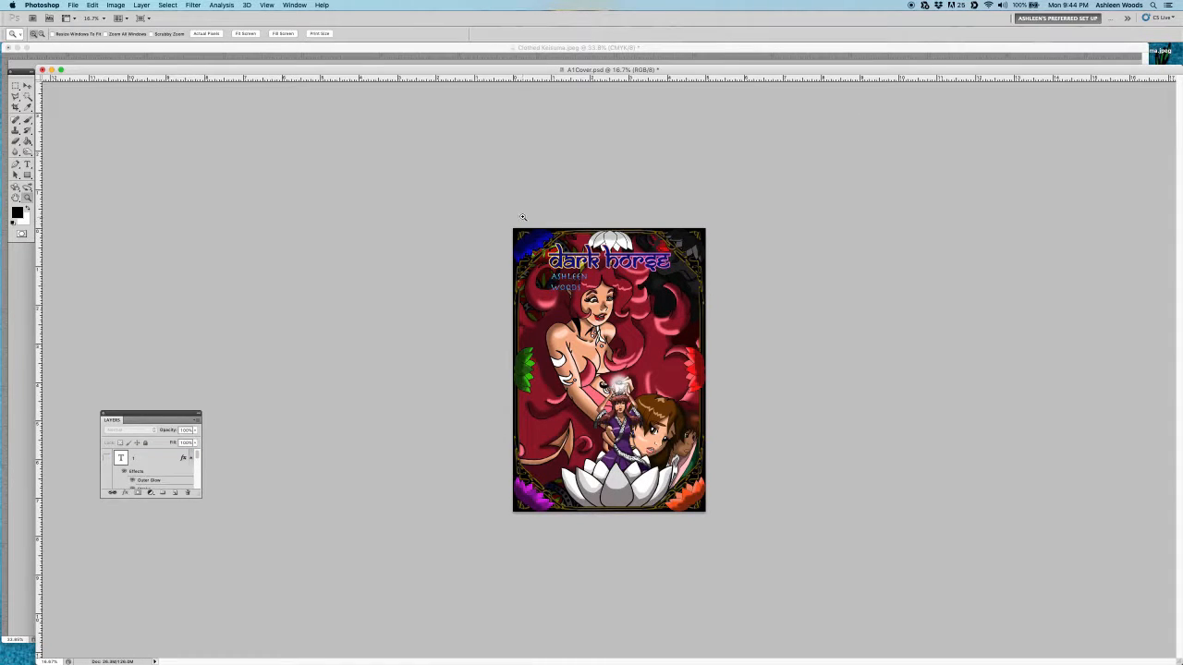
left_click_drag(523, 222, 606, 280)
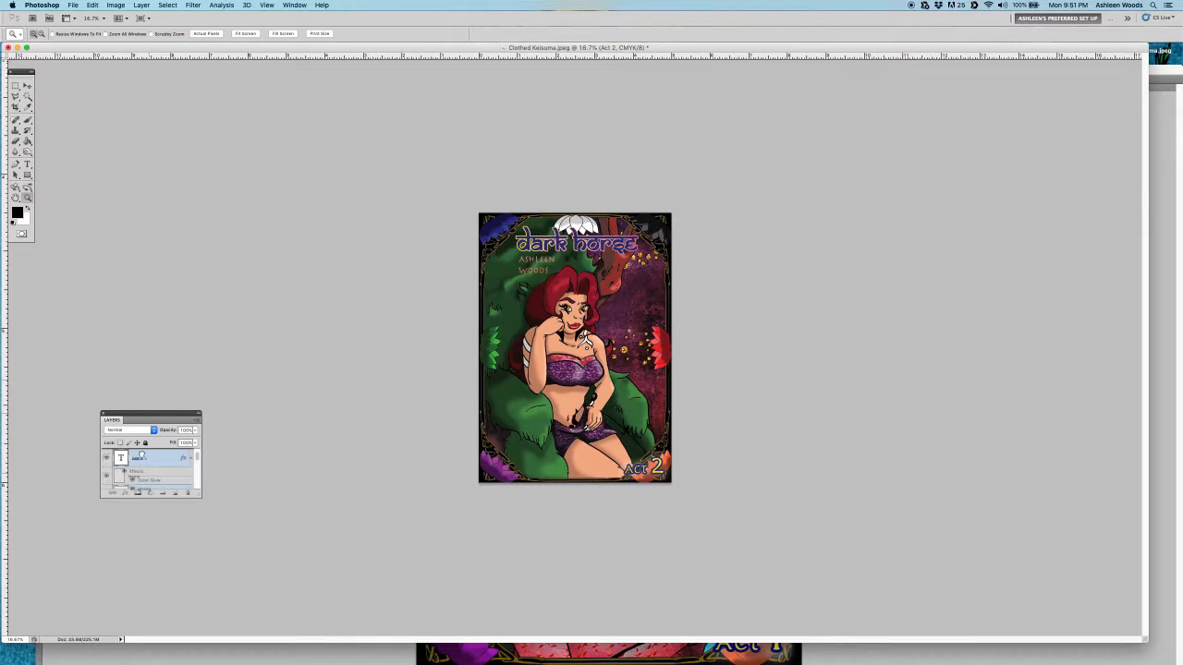
- Select the Act 2 text layer in the Clothed Keisuma document and inspect the finished cover up close and as a whole
left_click(138, 458)
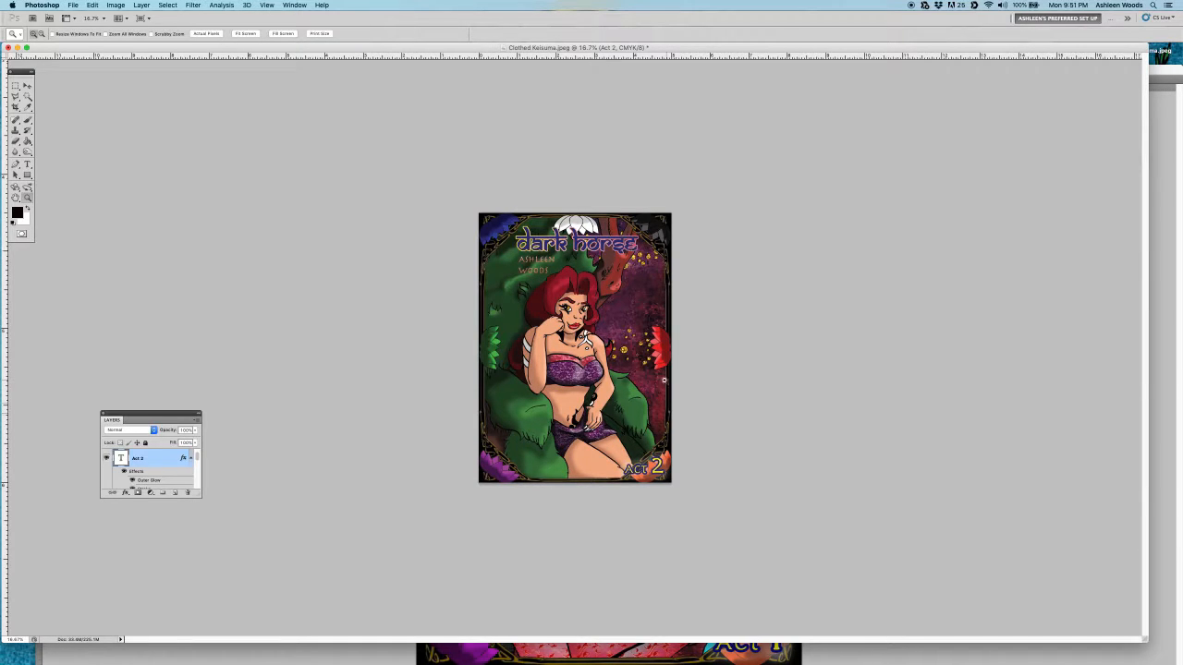
left_click(787, 557)
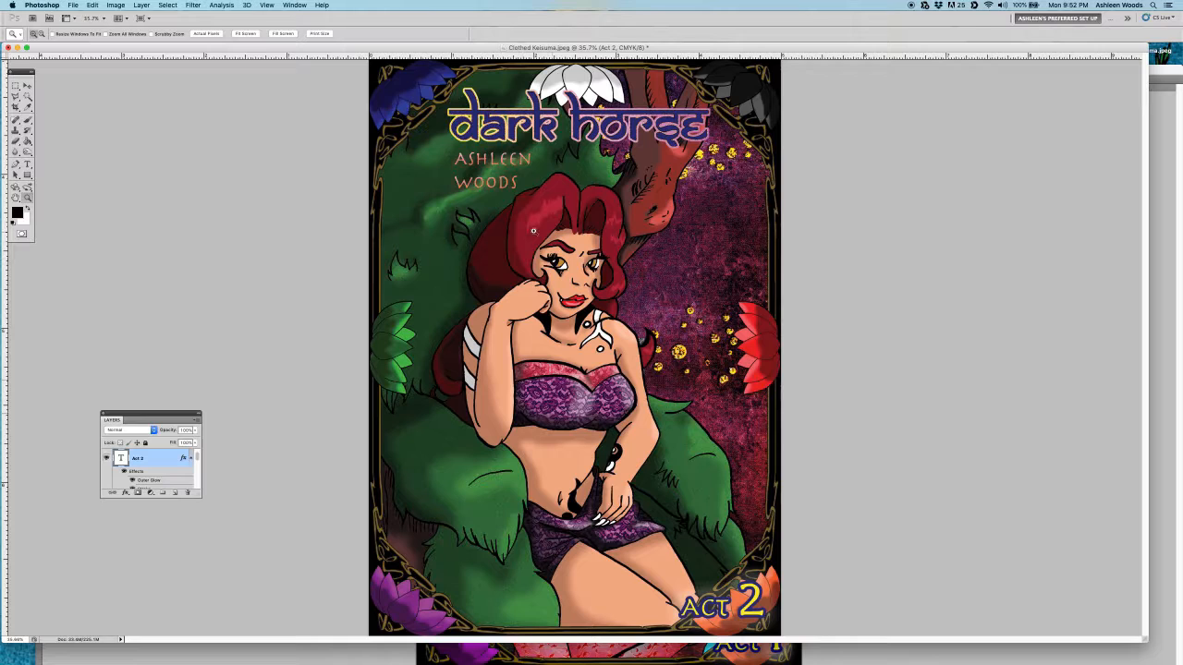
left_click(609, 303, "alt")
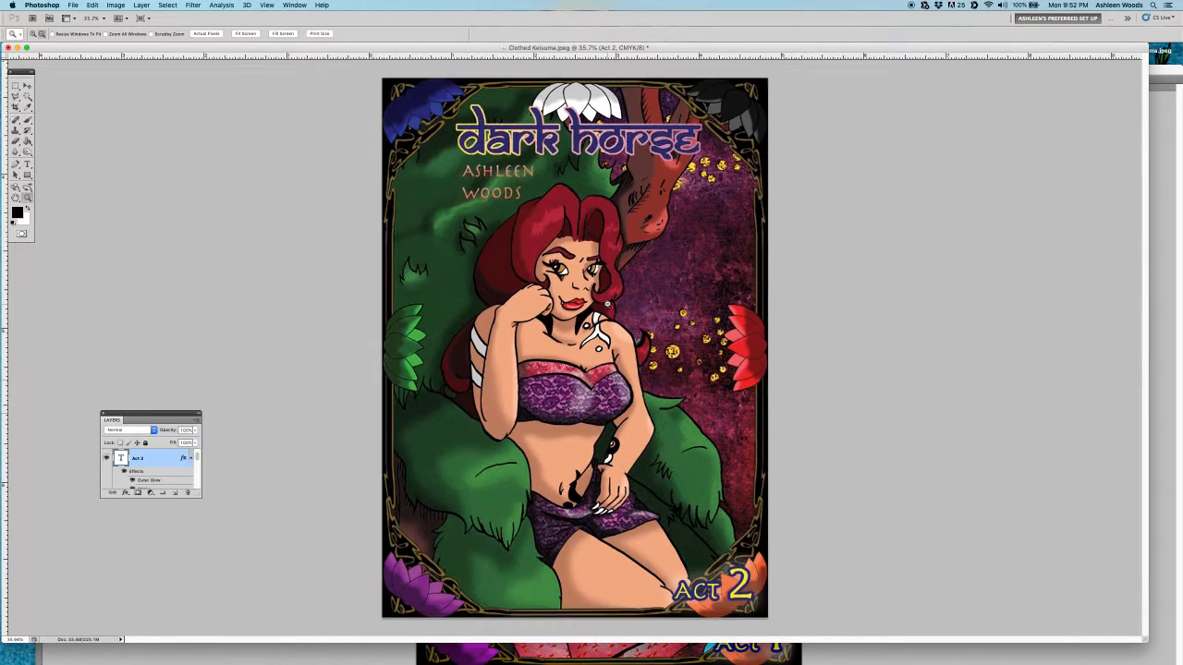
left_click(608, 303, "alt")
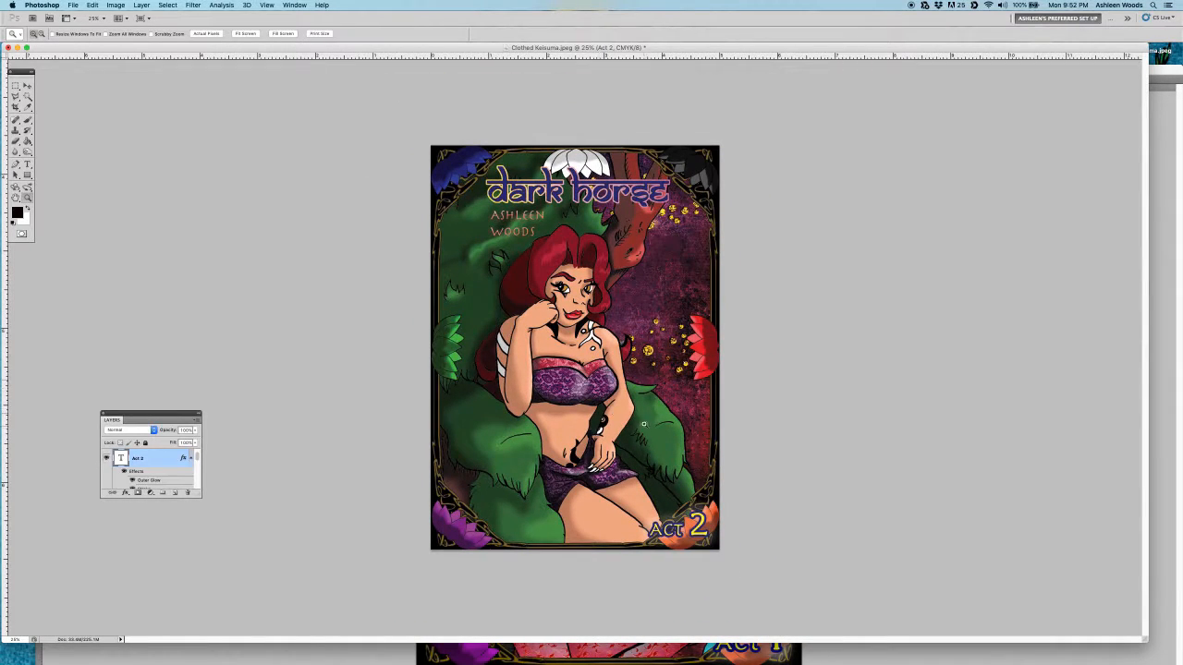